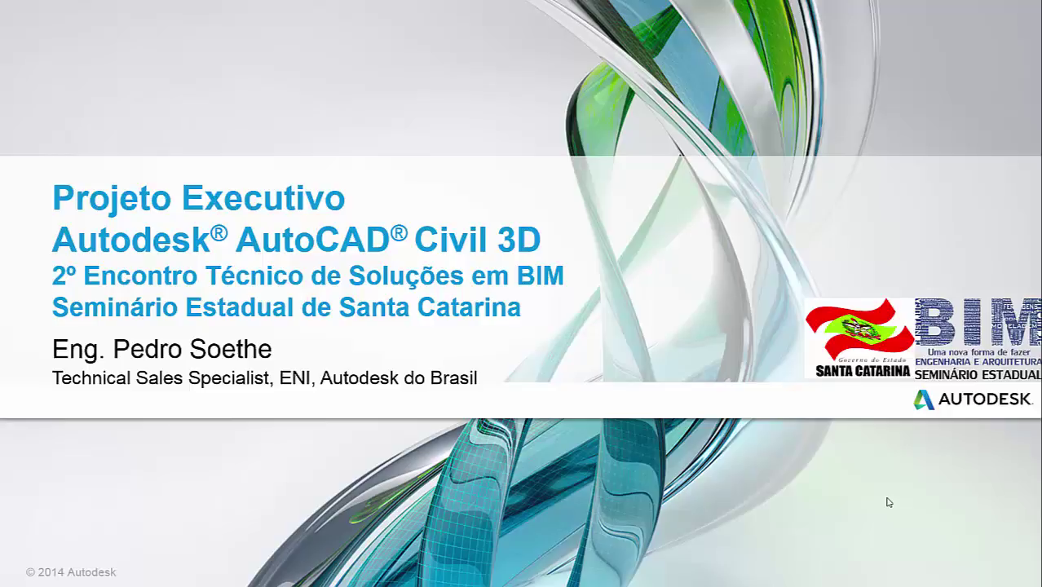
Step: Advance the slideshow past the title slide to the Civil 3D corridor drawing
left_click(889, 503)
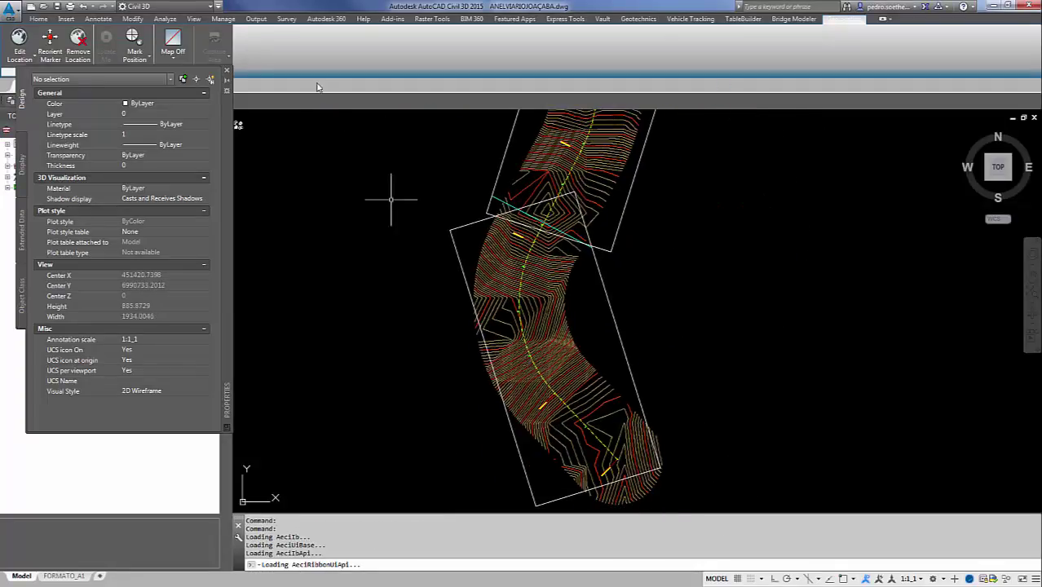
Step: Show the Sheet Set Manager beside the drawing and open Sheet 10
key("ctrl+4")
left_click_drag(491, 174, 278, 174)
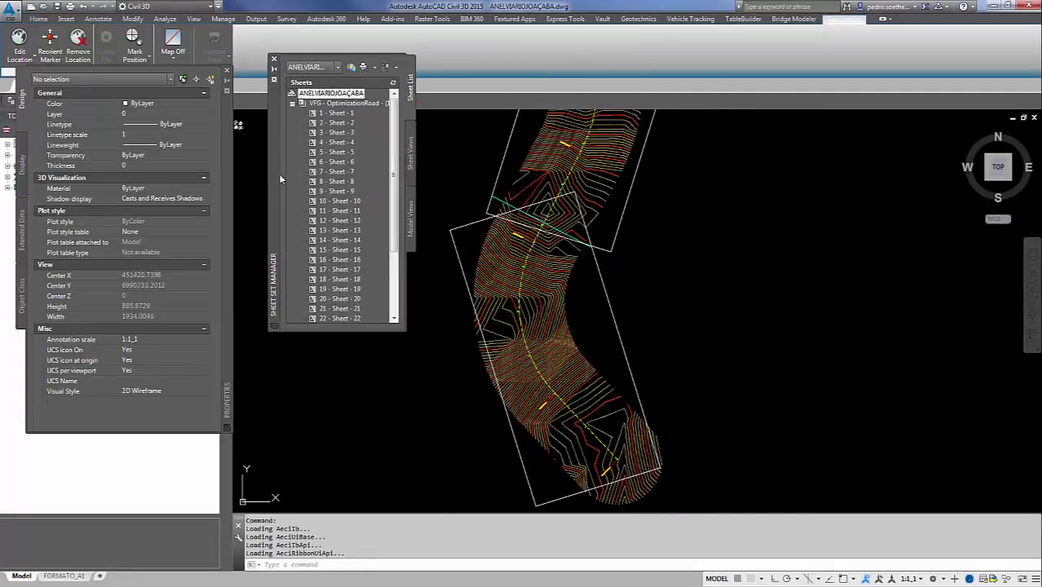
double_click(355, 201)
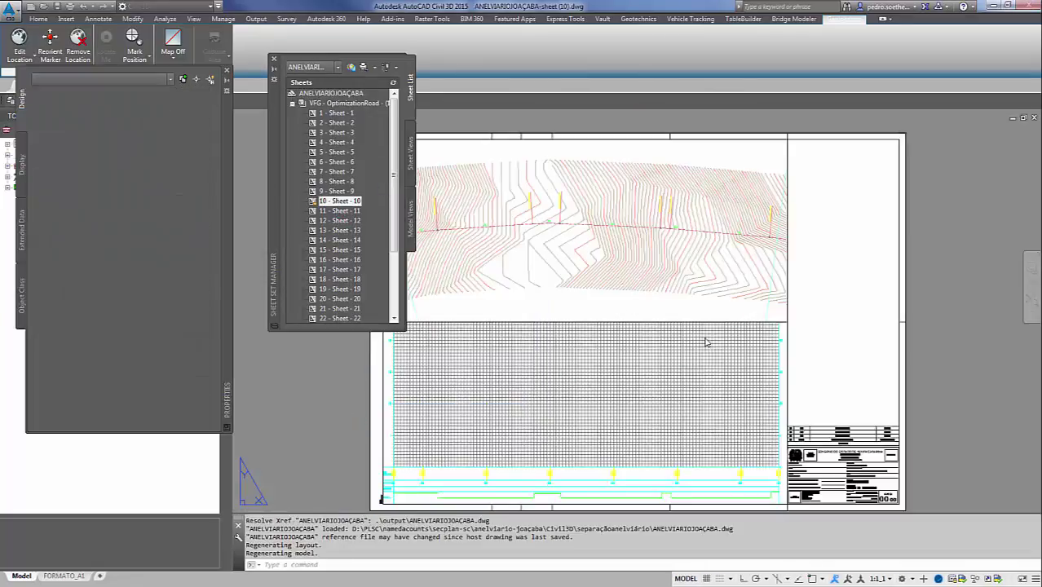
Step: Inspect Sheet 10's title block, then return to the ANELVIARIOJOAÇABA drawing
scroll(862, 488, "up", 2)
left_click(871, 490)
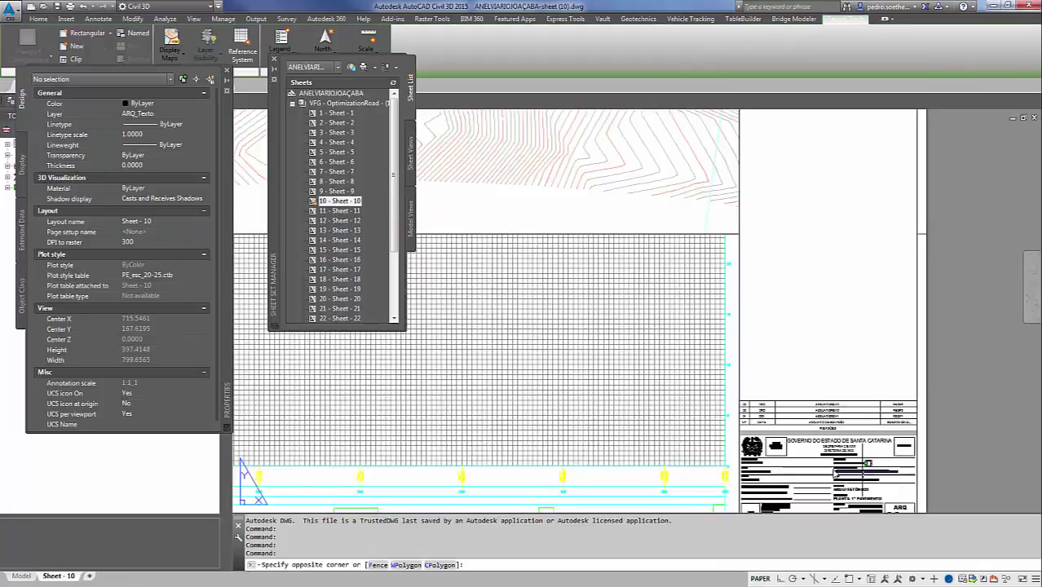
scroll(865, 487, "up", 2)
middle_click_drag(832, 469, 722, 338)
key("Escape")
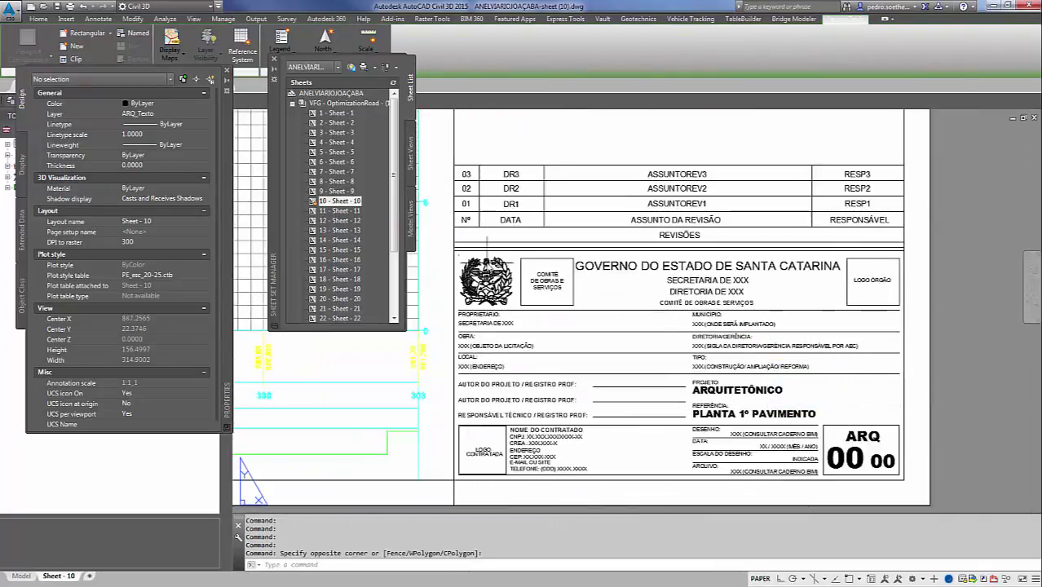
left_click(225, 73)
left_click(48, 85)
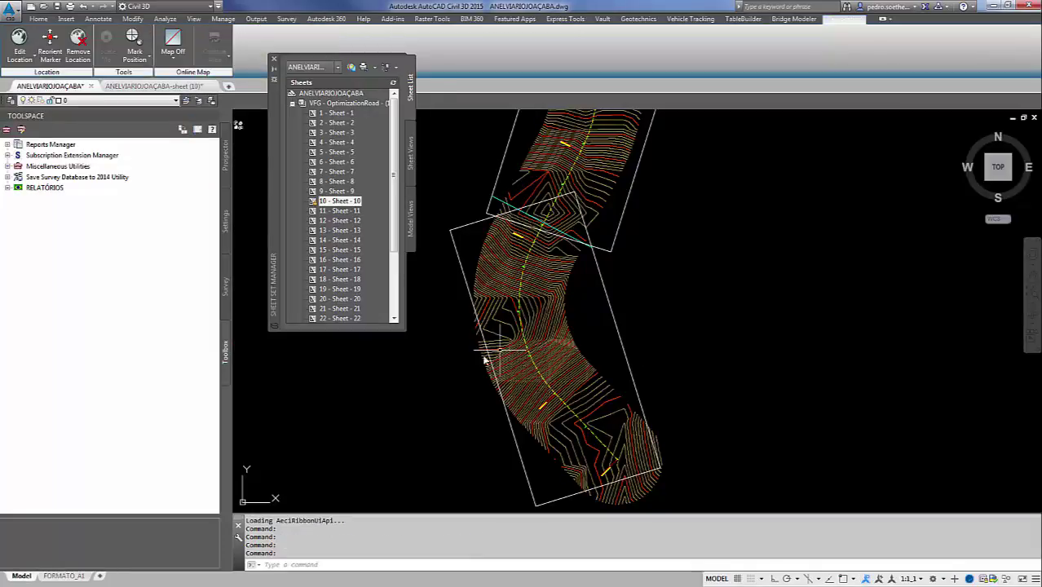
scroll(757, 383, "down", 8)
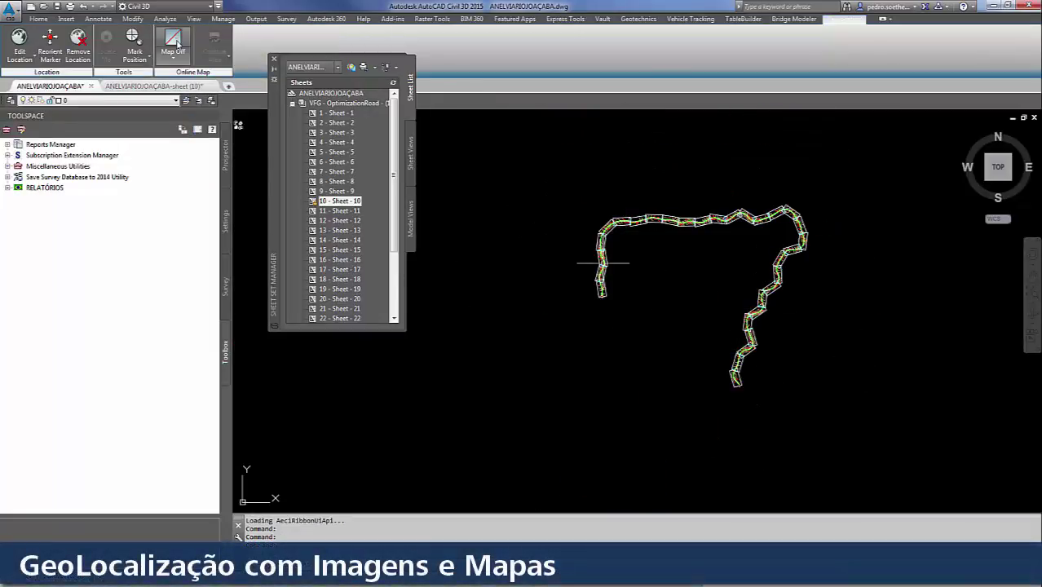
Step: Turn on the Map Aerial online background, accepting the use of Online Map Data
left_click(181, 66)
left_click(176, 108)
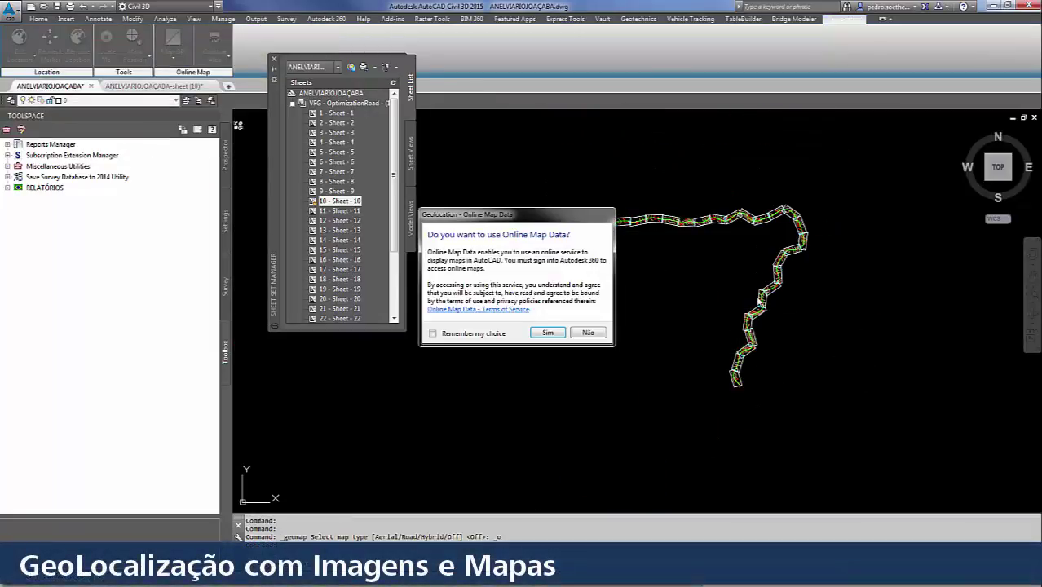
left_click(548, 334)
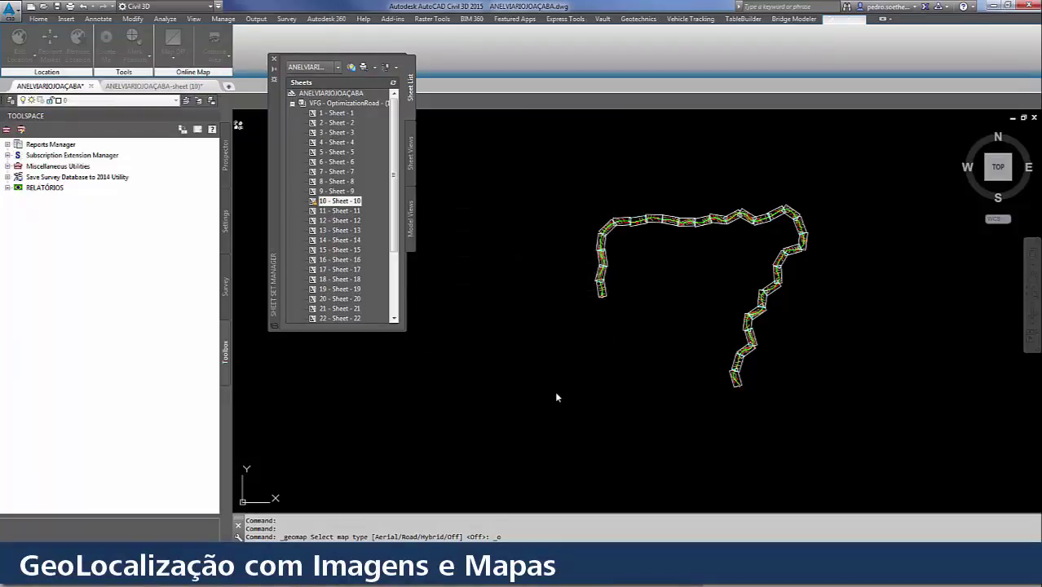
scroll(773, 410, "up", 5)
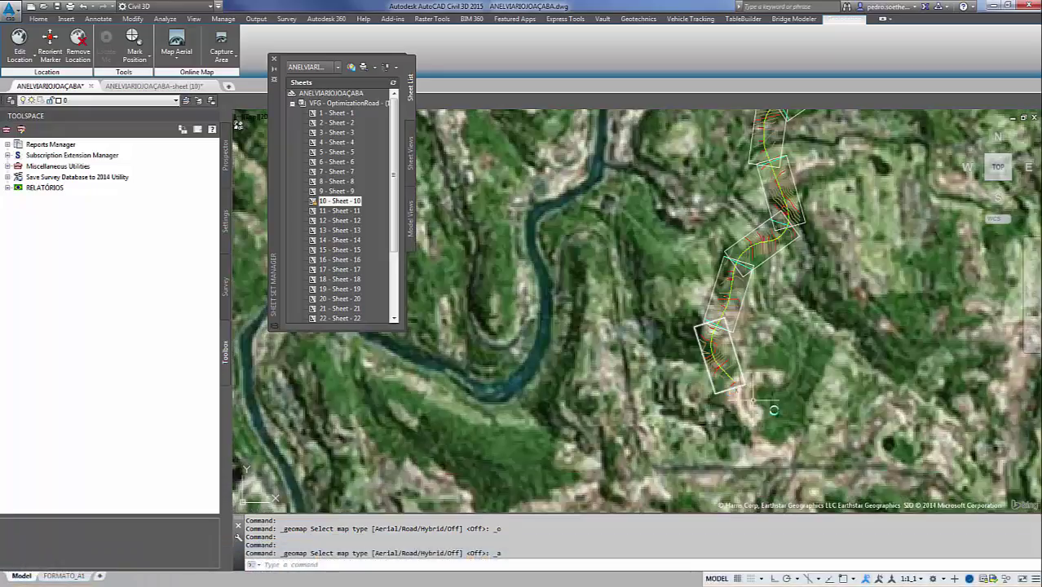
scroll(774, 411, "up", 2)
scroll(728, 394, "up", 2)
scroll(752, 312, "down", 3)
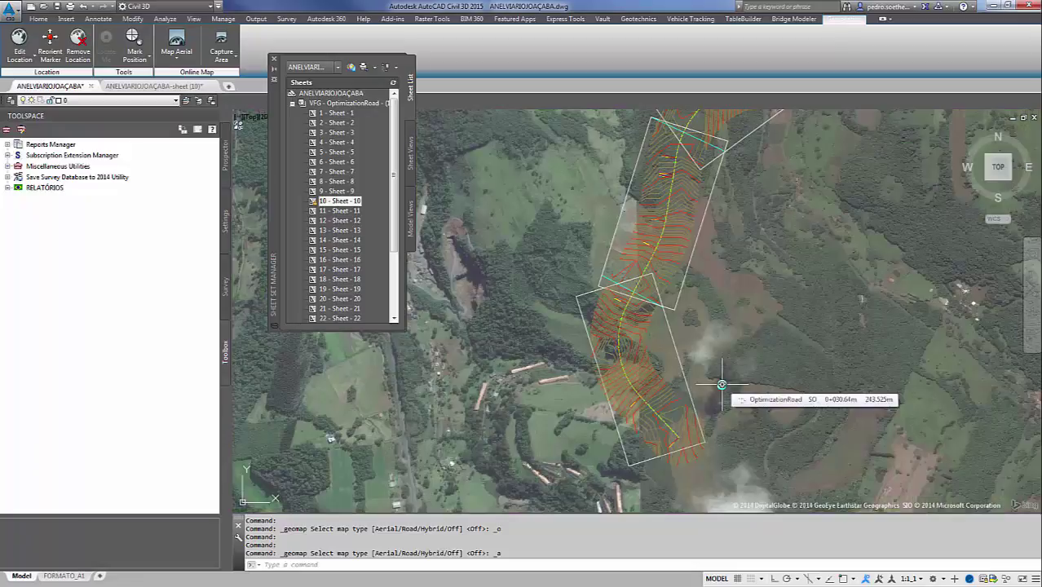
scroll(738, 278, "up", 3)
middle_click_drag(738, 277, 897, 200)
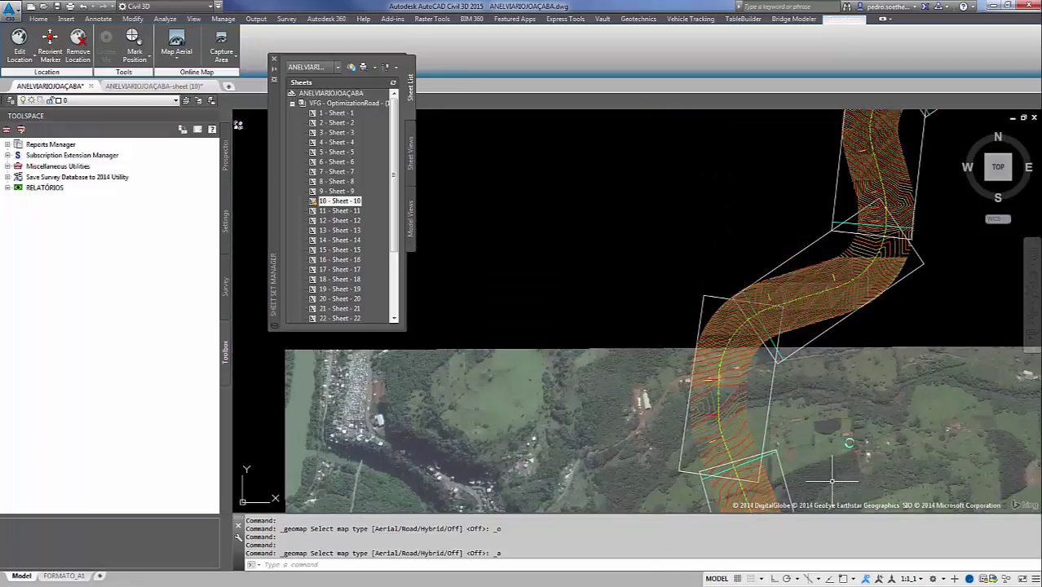
Step: Switch the online map to Map Hybrid and zoom to frame the whole alignment
left_click(205, 57)
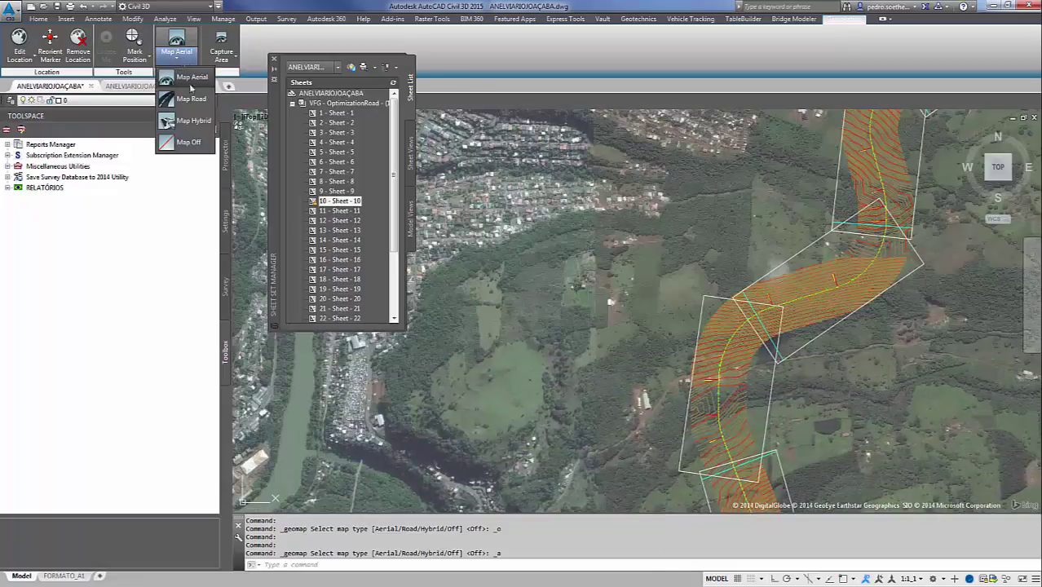
left_click(193, 131)
type("z")
key("Return")
left_click(603, 355)
left_click(489, 307)
scroll(604, 354, "down", 2)
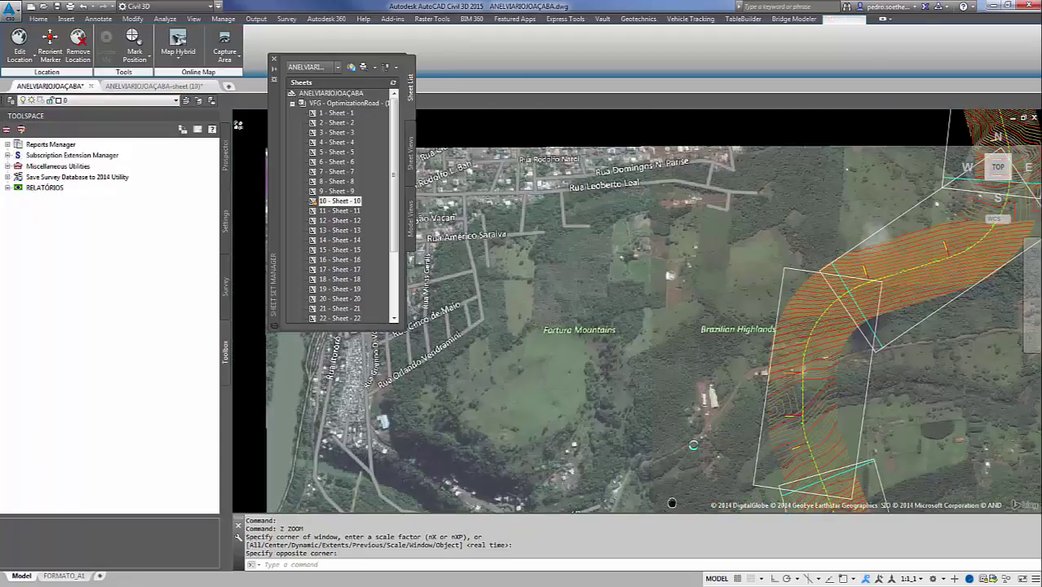
scroll(599, 342, "down", 1)
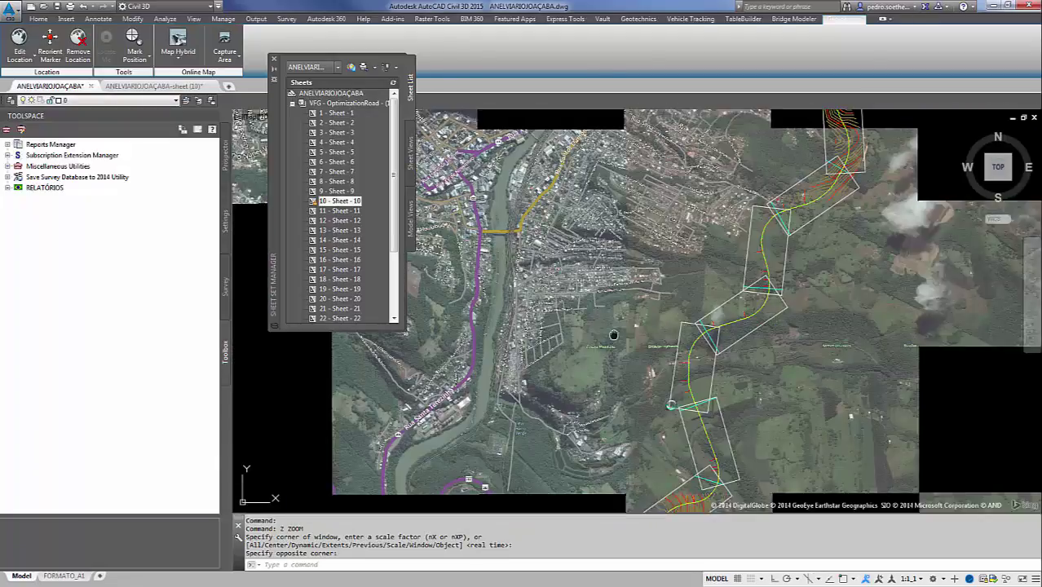
middle_click_drag(598, 336, 640, 371)
scroll(644, 366, "down", 3)
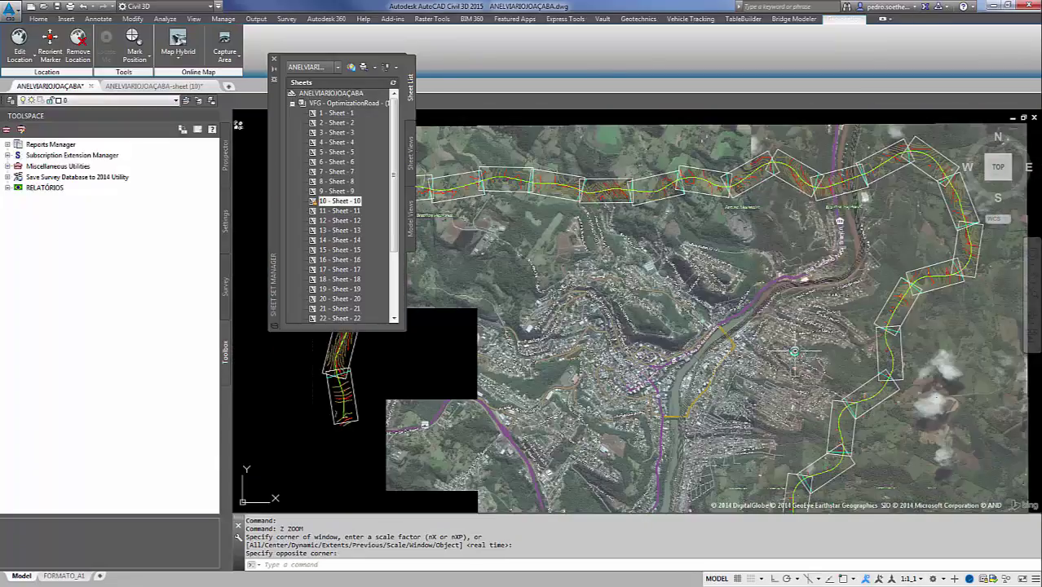
scroll(779, 272, "up", 1)
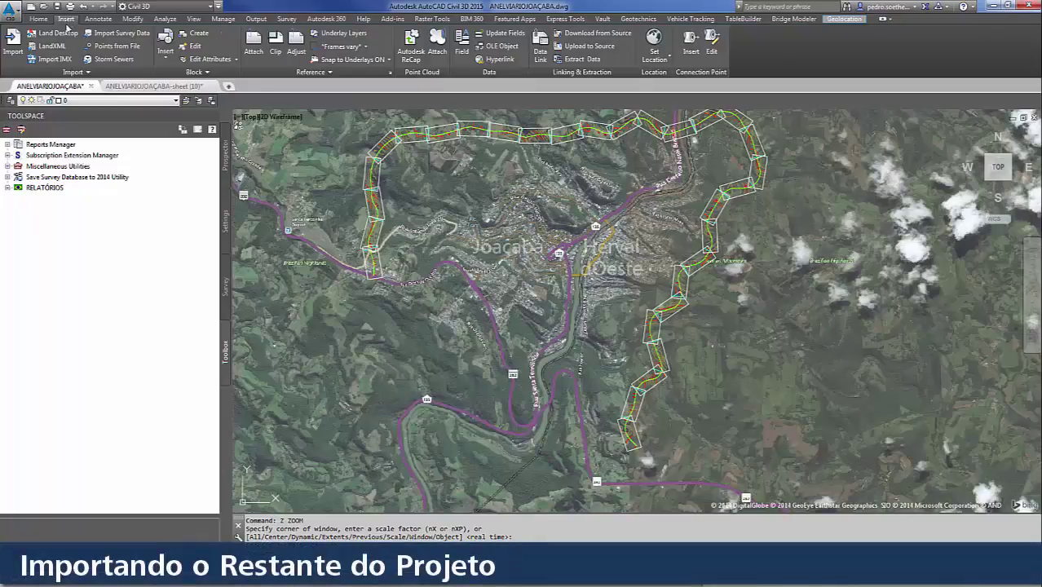
Step: Import the project's IMX file from its project subfolder, bringing in the interchange ramps
left_click(69, 57)
left_click(570, 74)
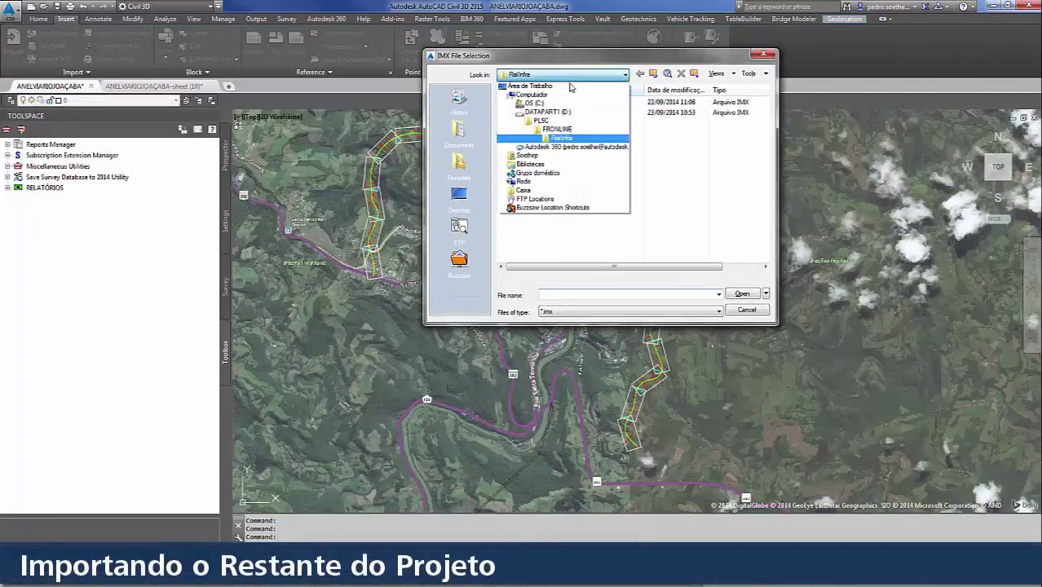
left_click(551, 122)
double_click(552, 142)
double_click(552, 121)
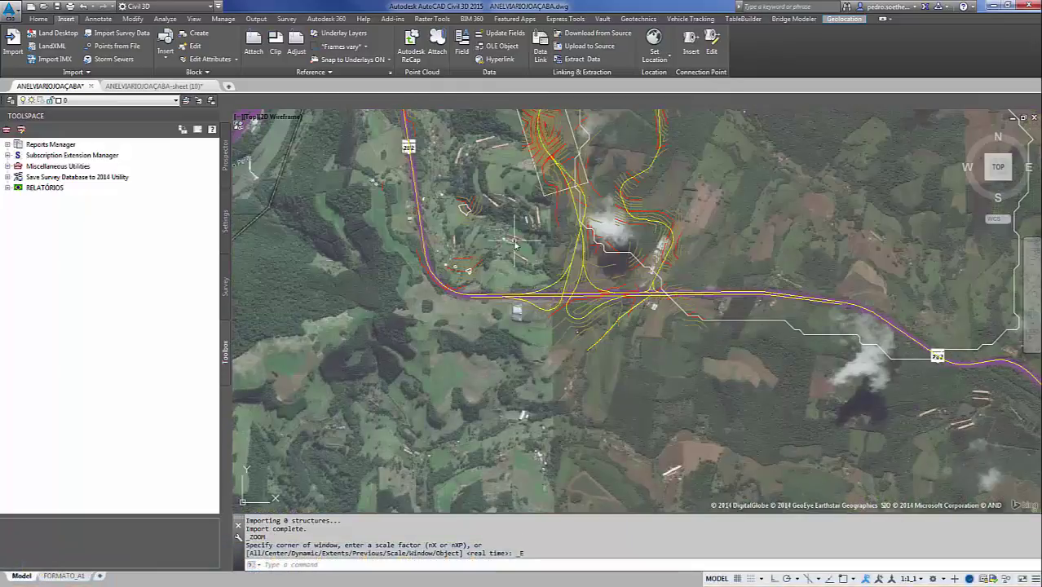
scroll(547, 437, "up", 3)
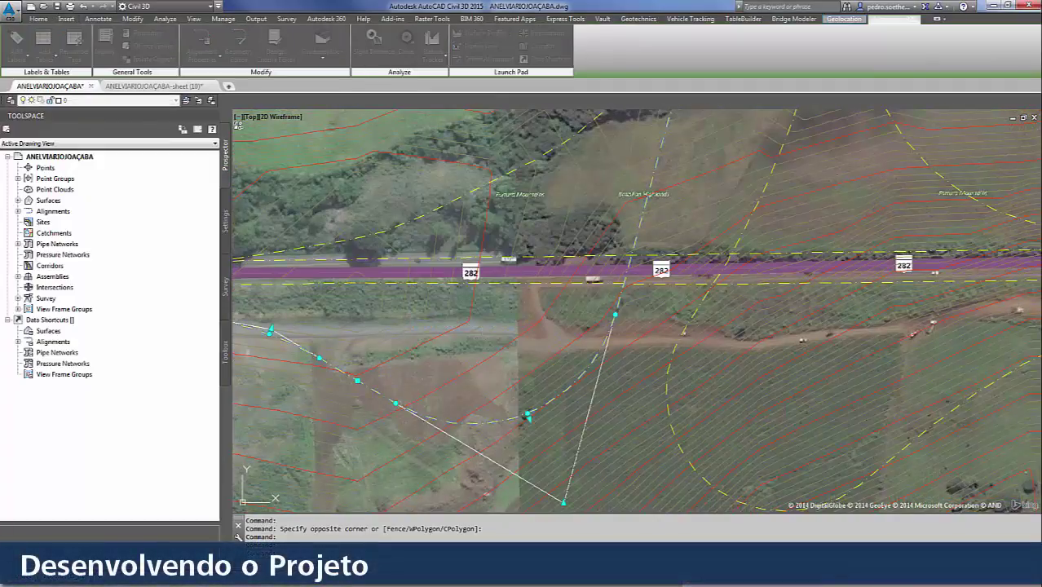
Step: Import the superelevation label set into alignment 929's labels
left_click(684, 271)
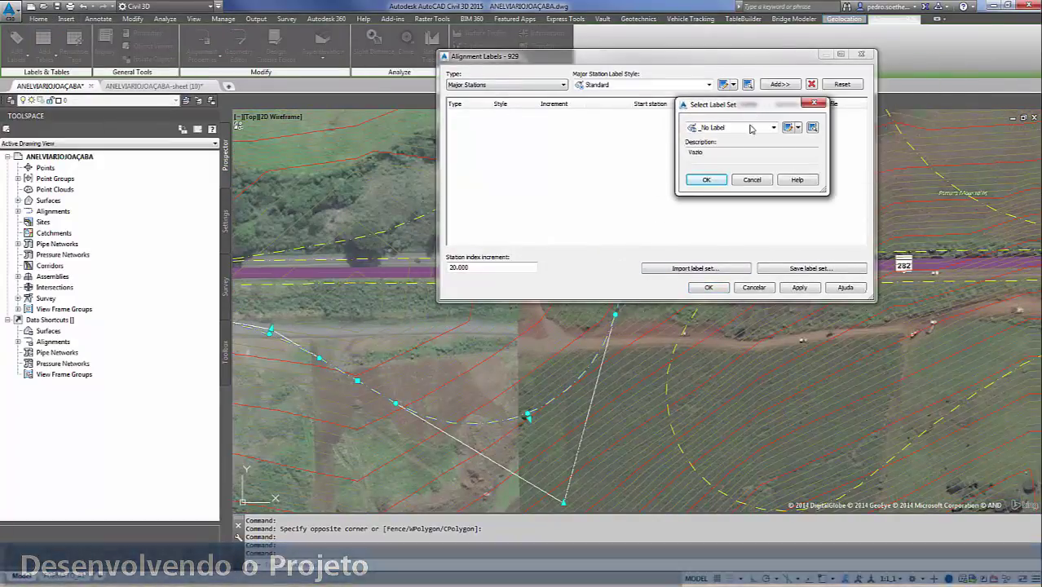
left_click(748, 128)
left_click(737, 165)
left_click(717, 178)
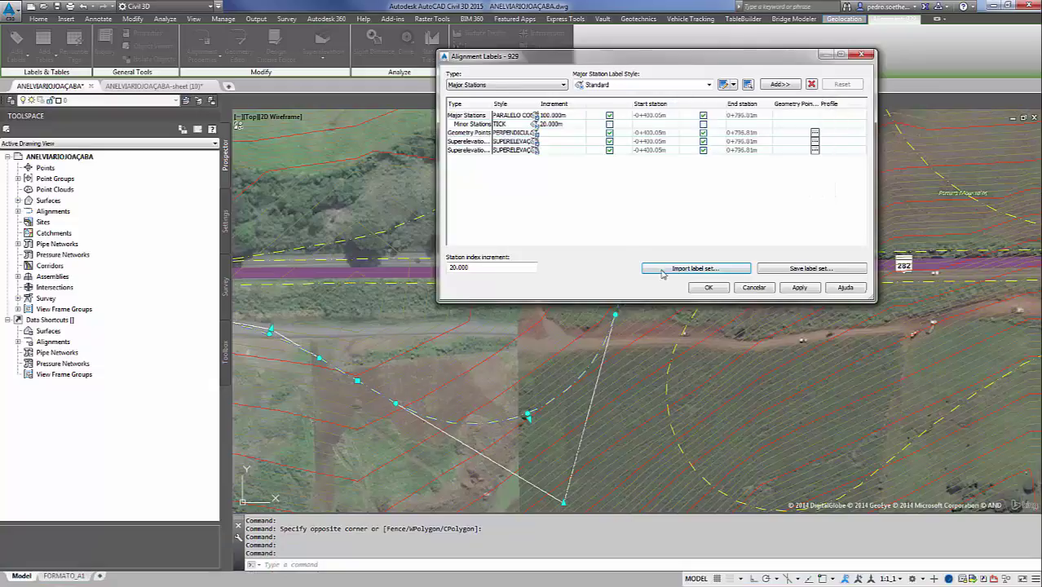
left_click(709, 287)
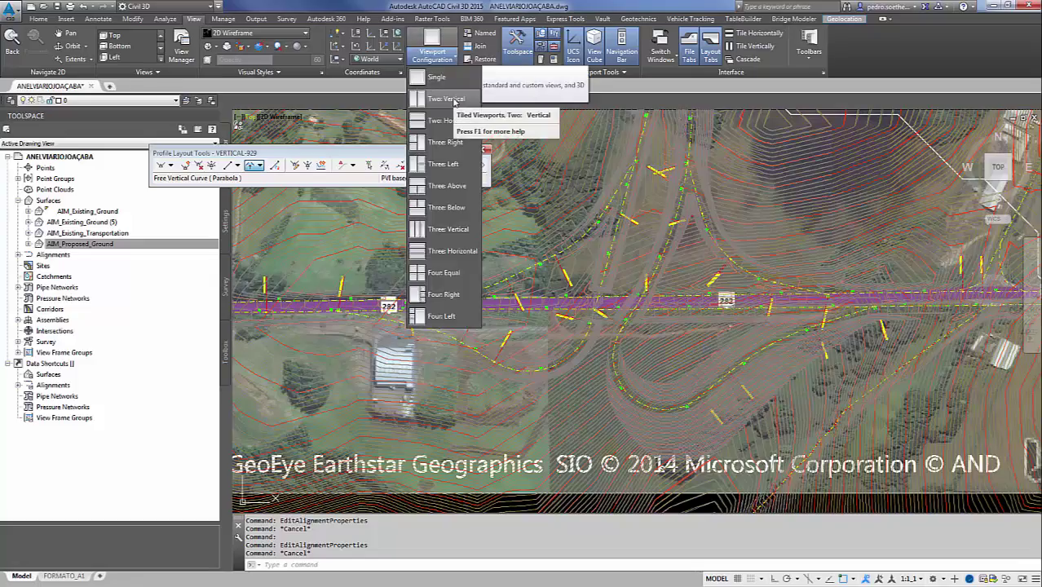
Step: Split the drawing into two vertical viewports and open the Profile View Properties
left_click(446, 98)
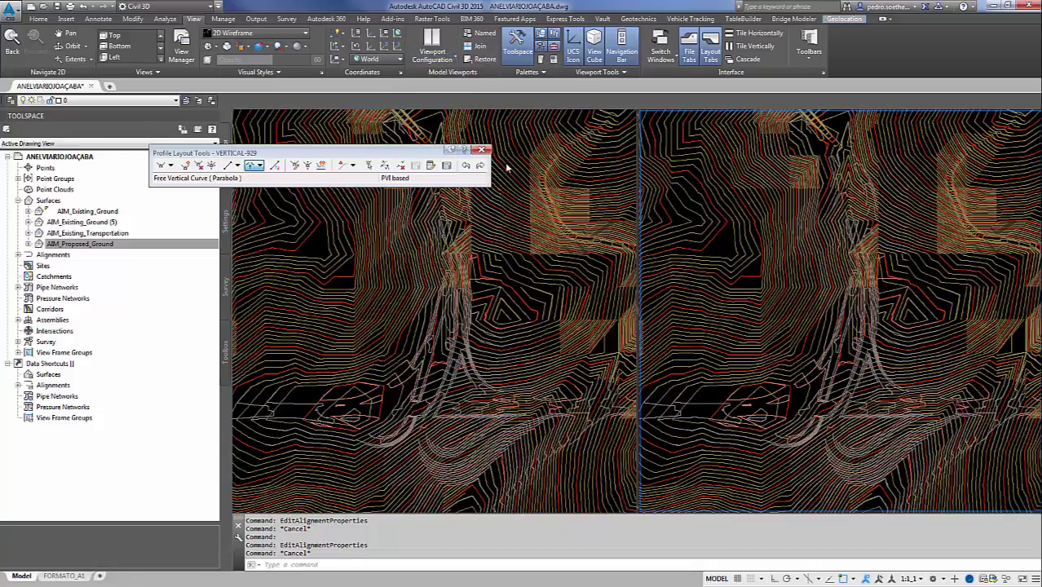
scroll(768, 352, "up", 5)
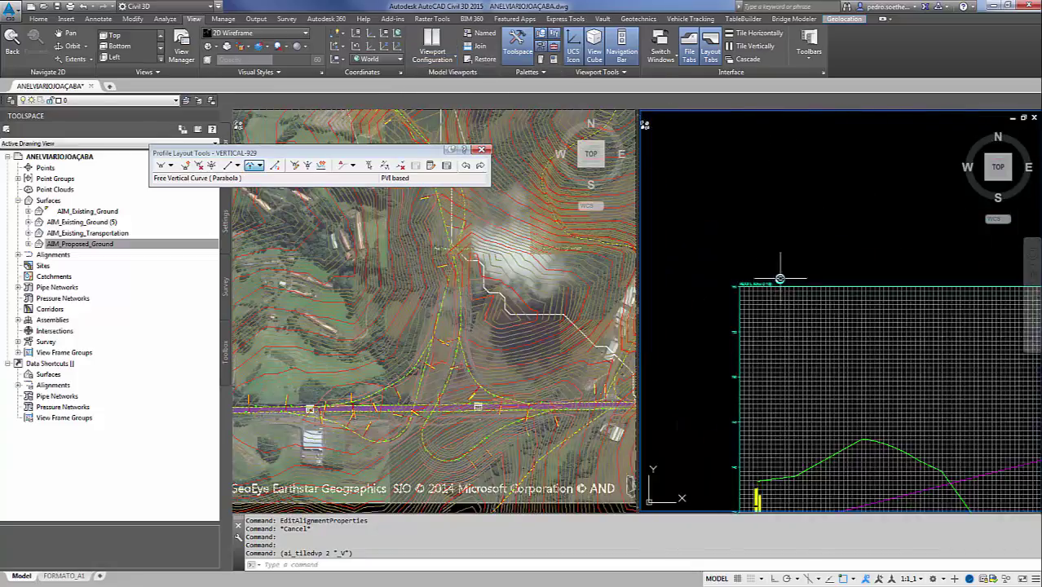
scroll(761, 256, "down", 3)
left_click(775, 371)
right_click(775, 371)
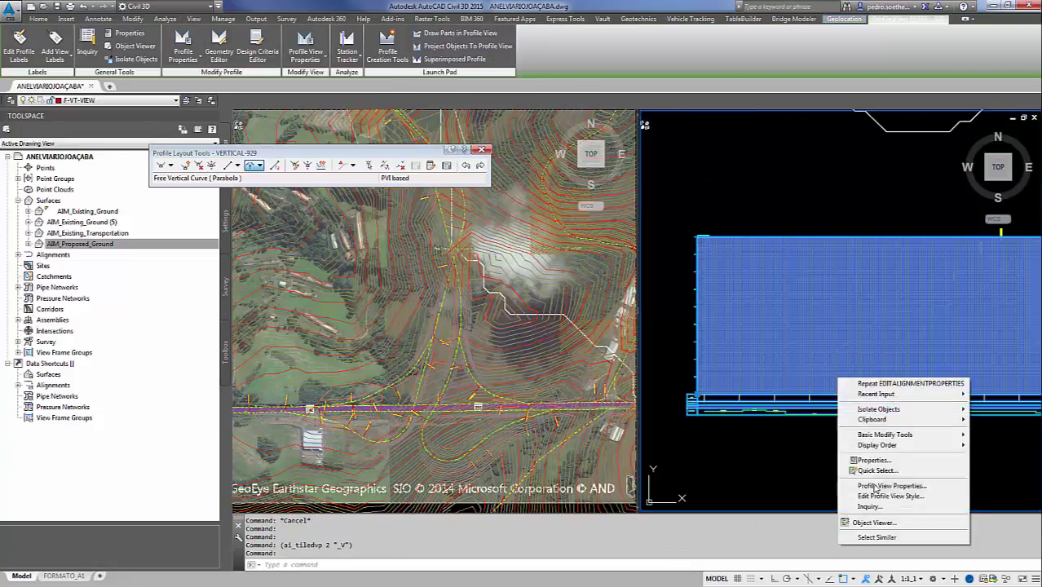
left_click(840, 488)
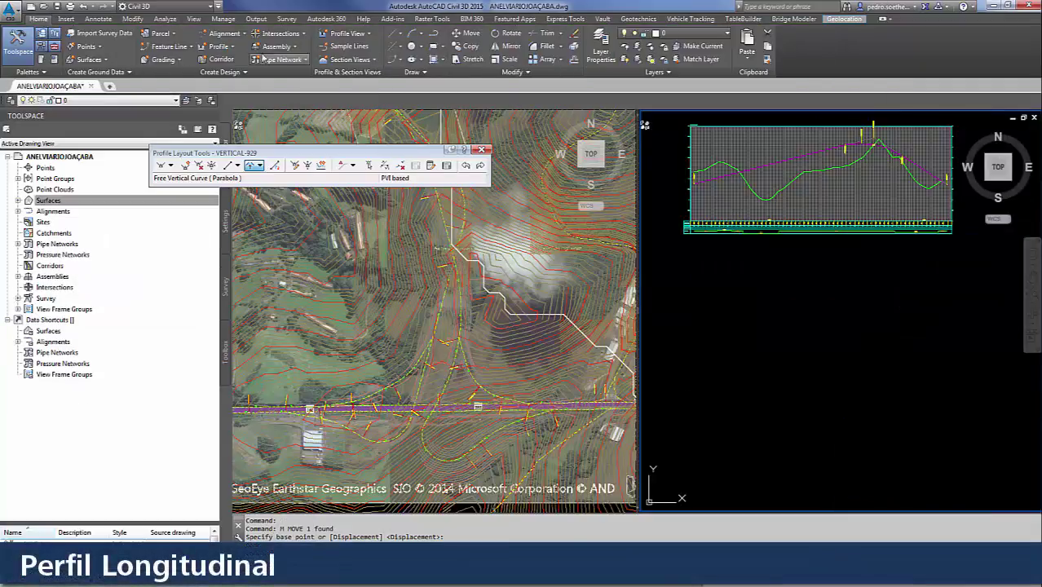
Step: Sample a surface profile along RAMO 200 from AIM_Proposed_Ground
left_click(217, 46)
left_click(253, 63)
left_click(439, 207)
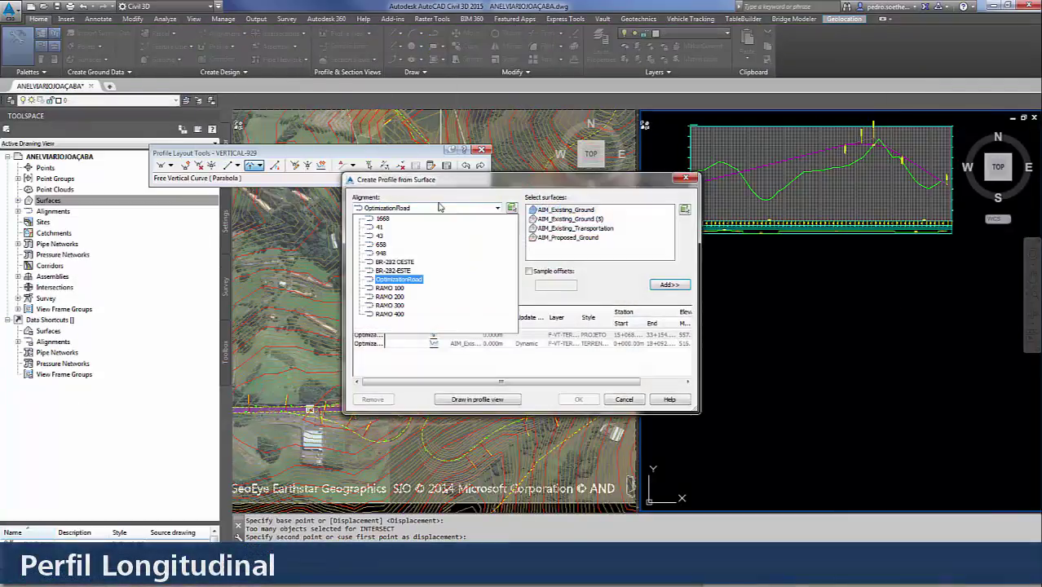
left_click(389, 297)
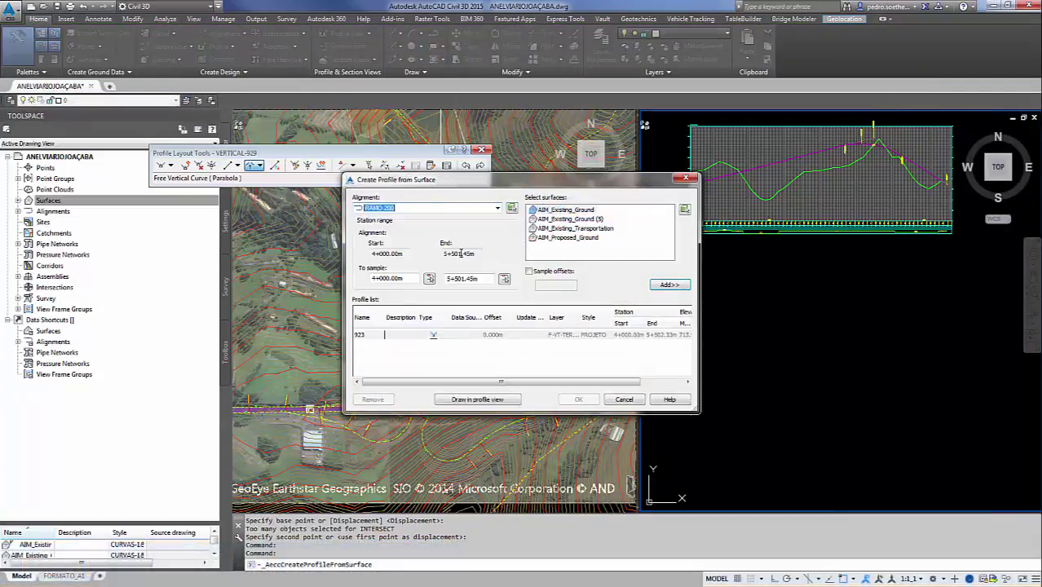
left_click(666, 287)
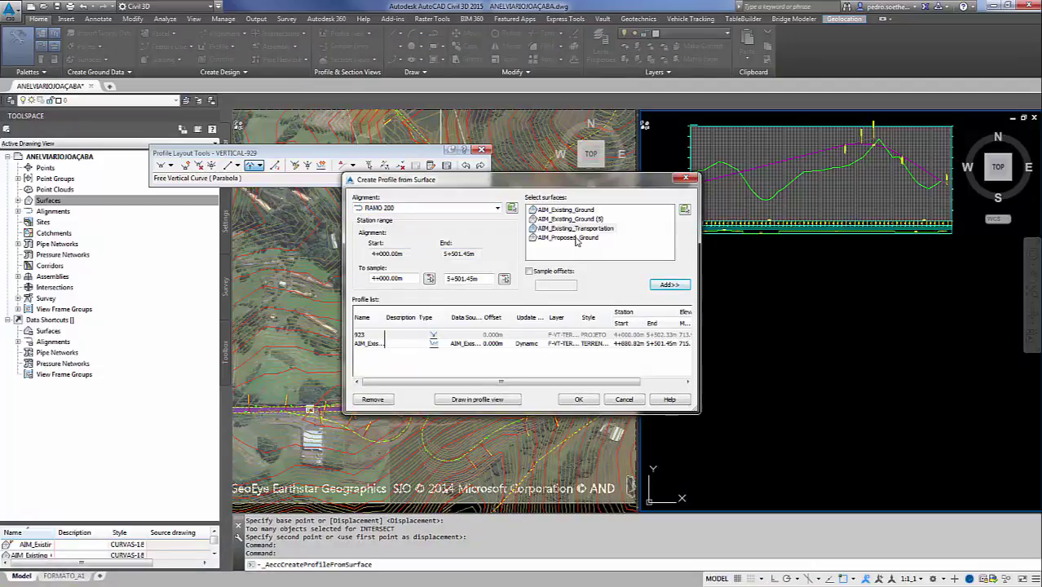
left_click(665, 286)
left_click_drag(501, 381, 543, 380)
left_click(460, 339)
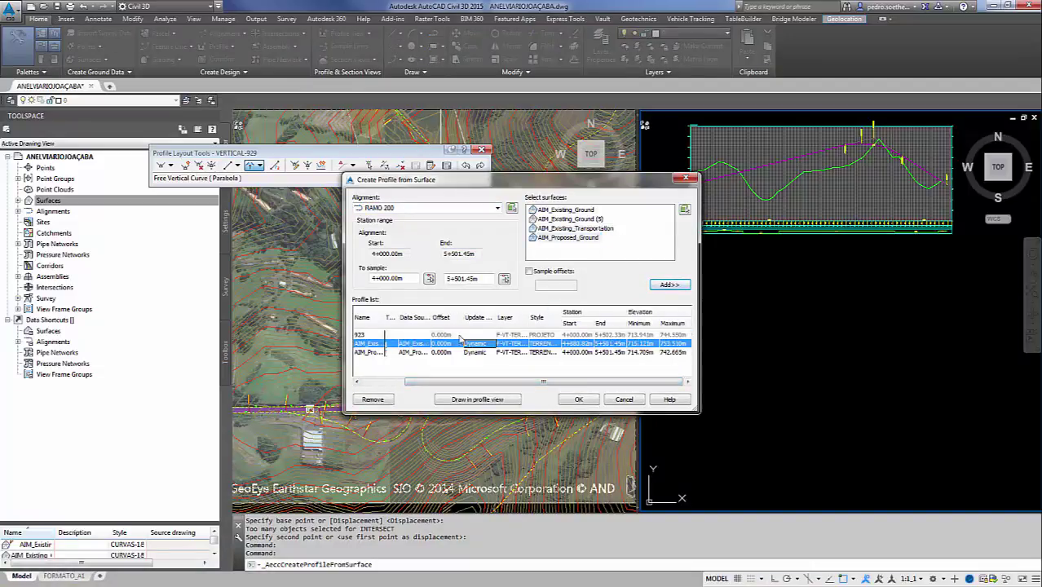
Step: Remove the unwanted existing-ground row and add AIM_Existing_Ground (5) instead
left_click(367, 398)
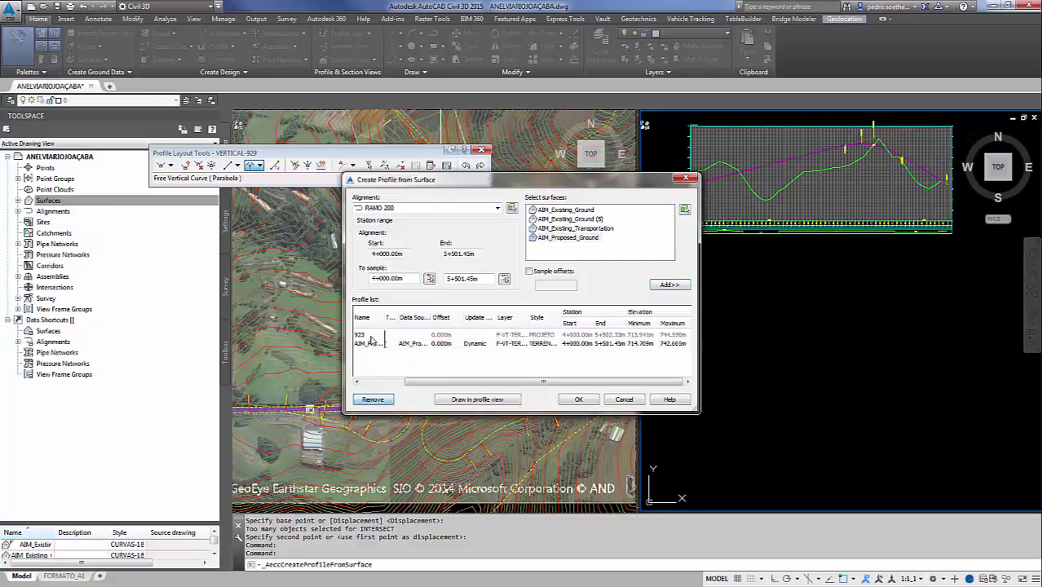
left_click(399, 381)
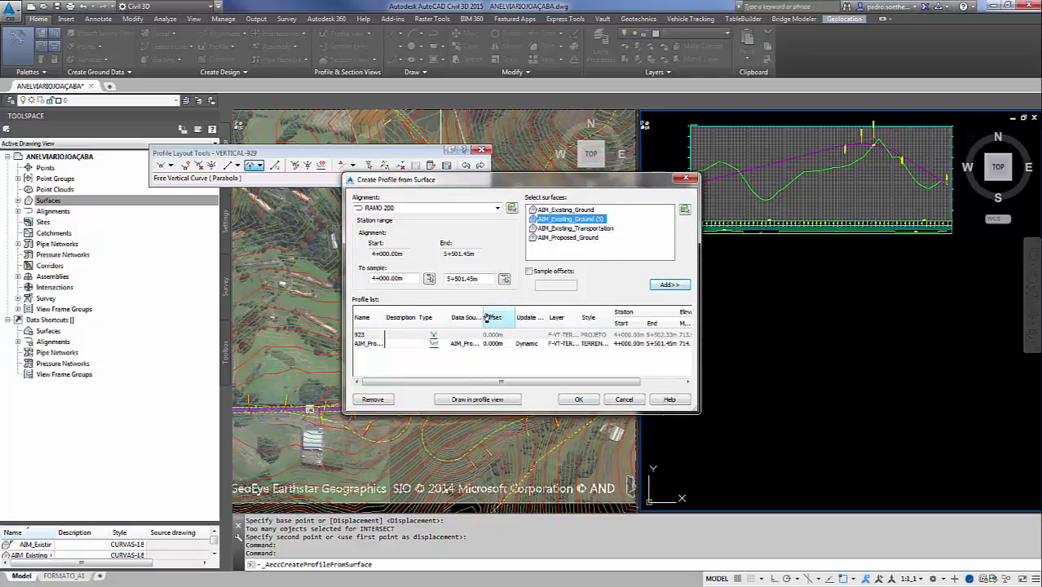
left_click(669, 285)
left_click_drag(629, 382, 671, 384)
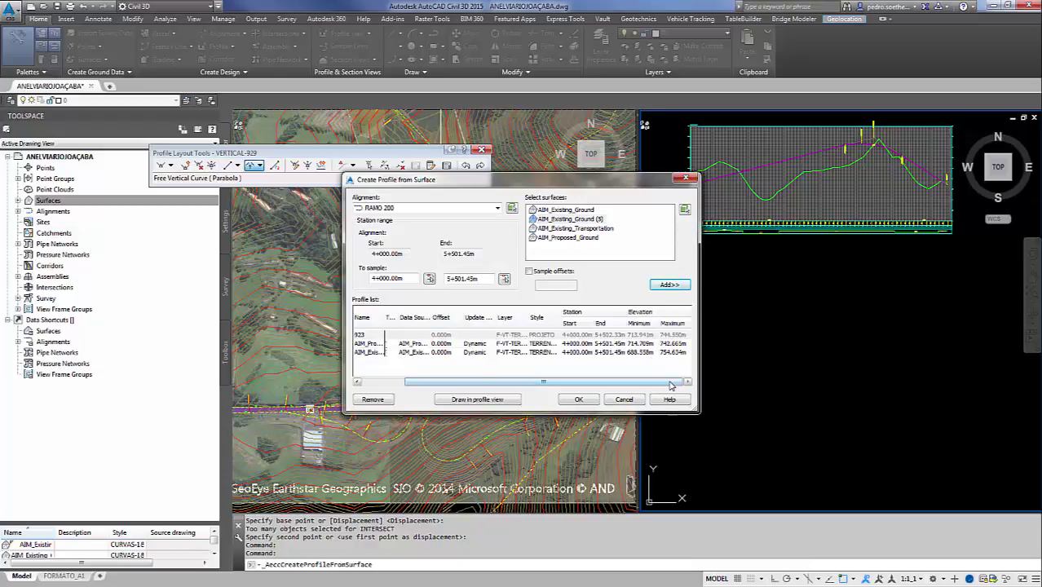
left_click(373, 383)
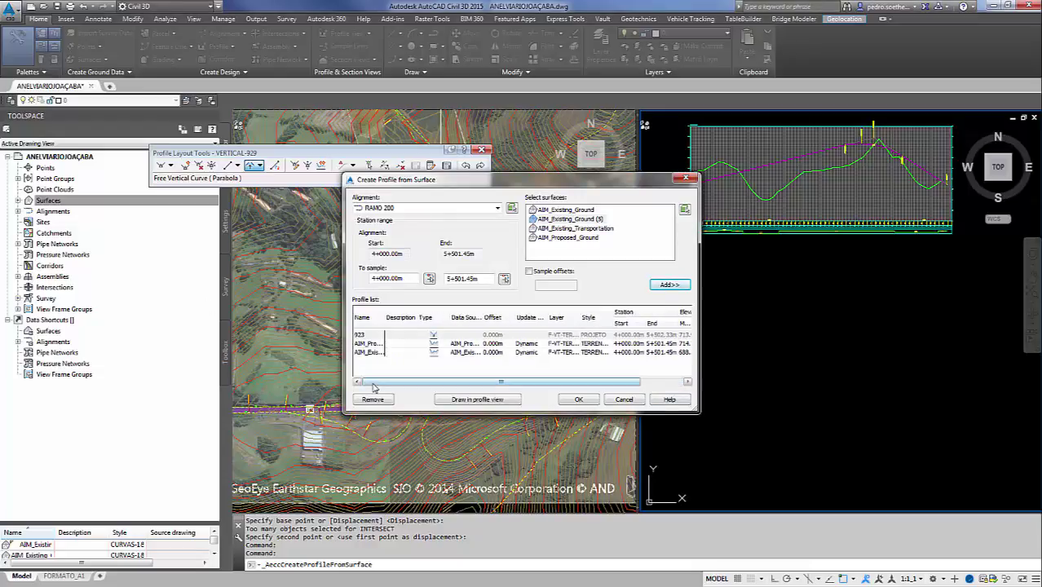
left_click(463, 400)
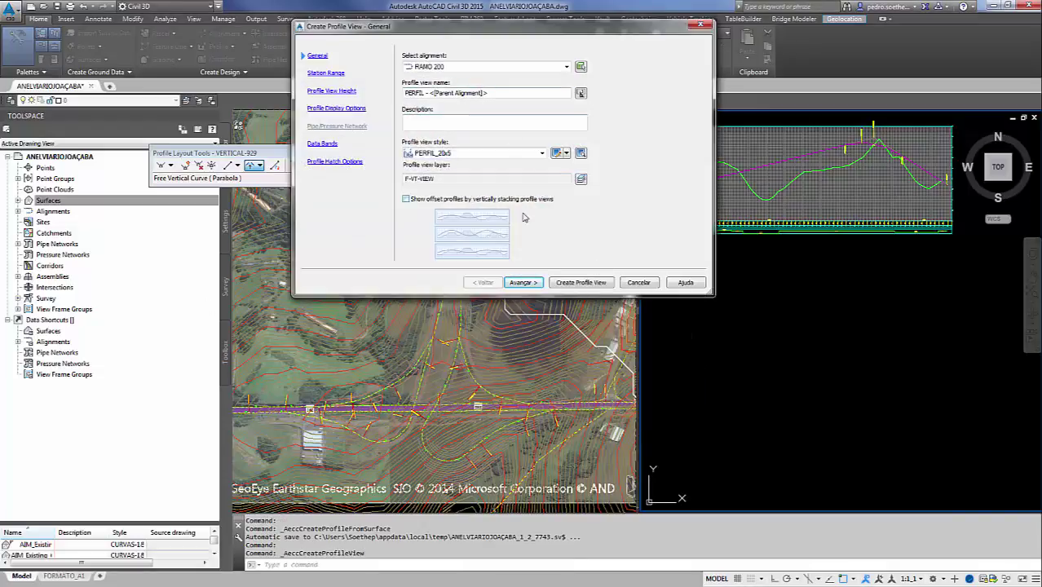
Step: In the profile view wizard, set each data band's Profile1 to existing ground
left_click(522, 283)
left_click(532, 283)
left_click(532, 283)
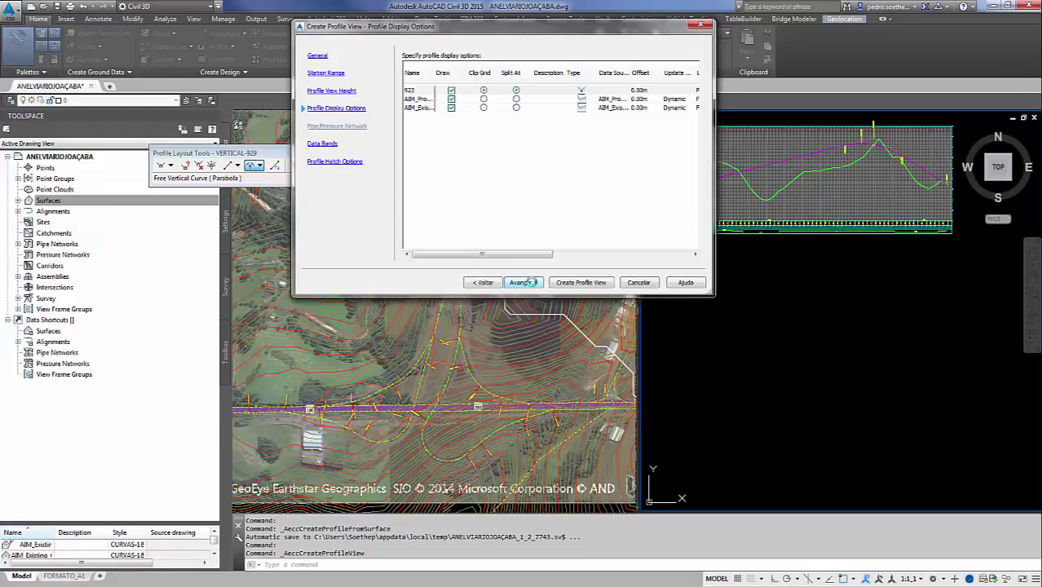
left_click(533, 282)
left_click(539, 195)
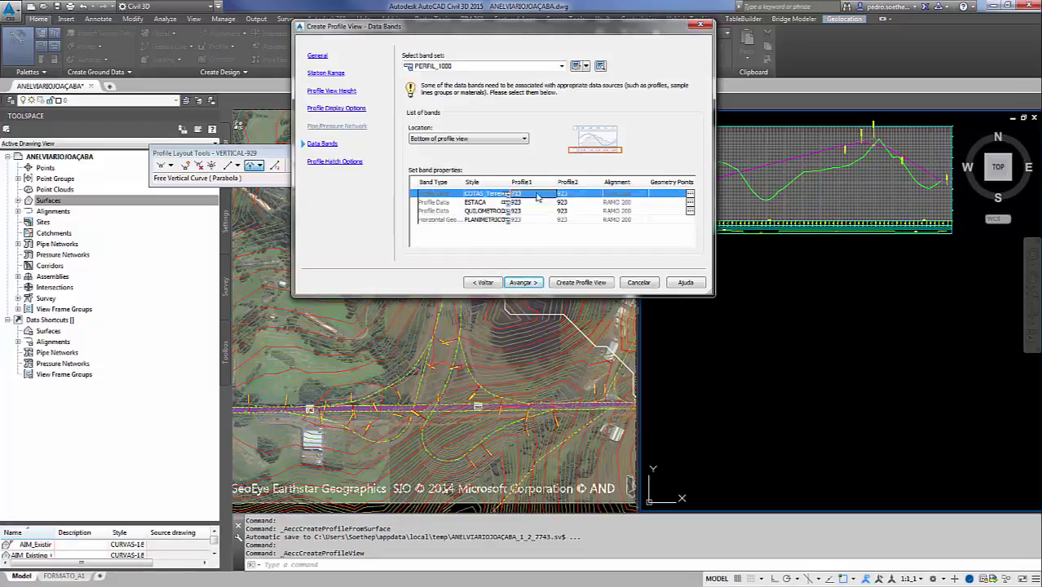
left_click(543, 210)
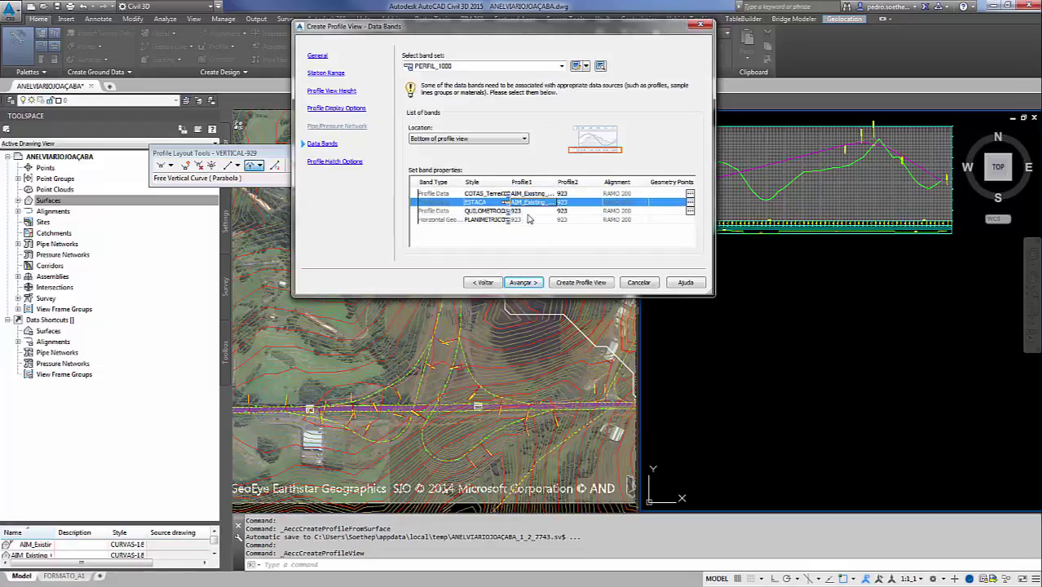
left_click(530, 210)
left_click(554, 226)
Step: Set the bands' Profile2 to AIM_Proposed_Ground and create the profile view
left_click(571, 194)
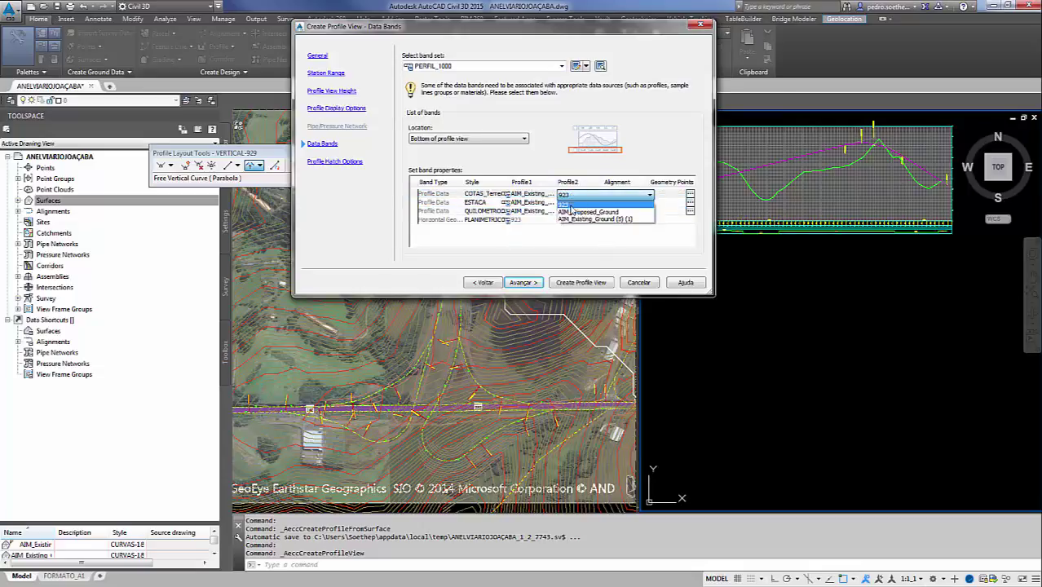
left_click(587, 212)
left_click(571, 203)
left_click(578, 229)
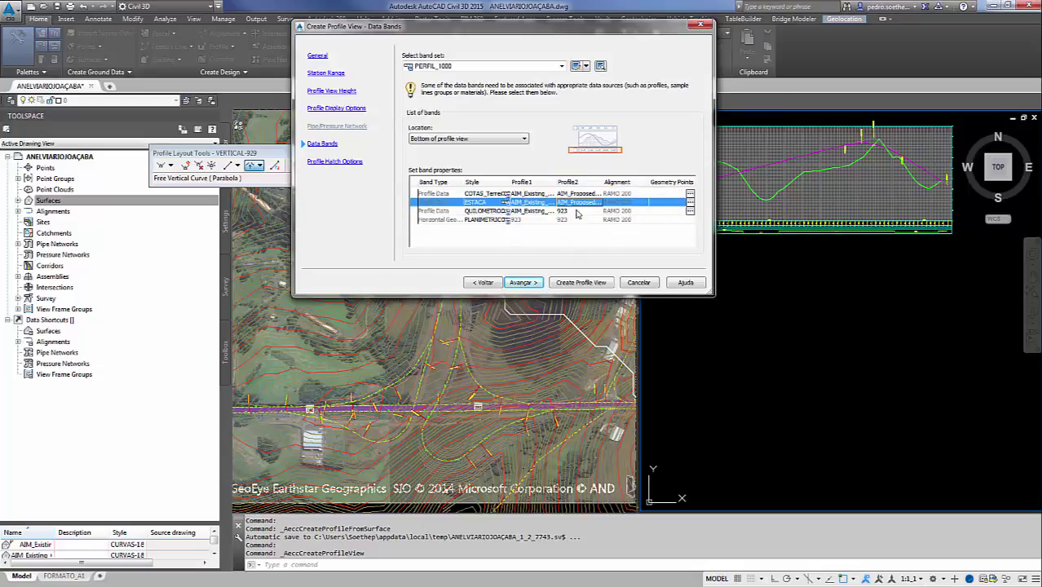
left_click(335, 161)
left_click(580, 282)
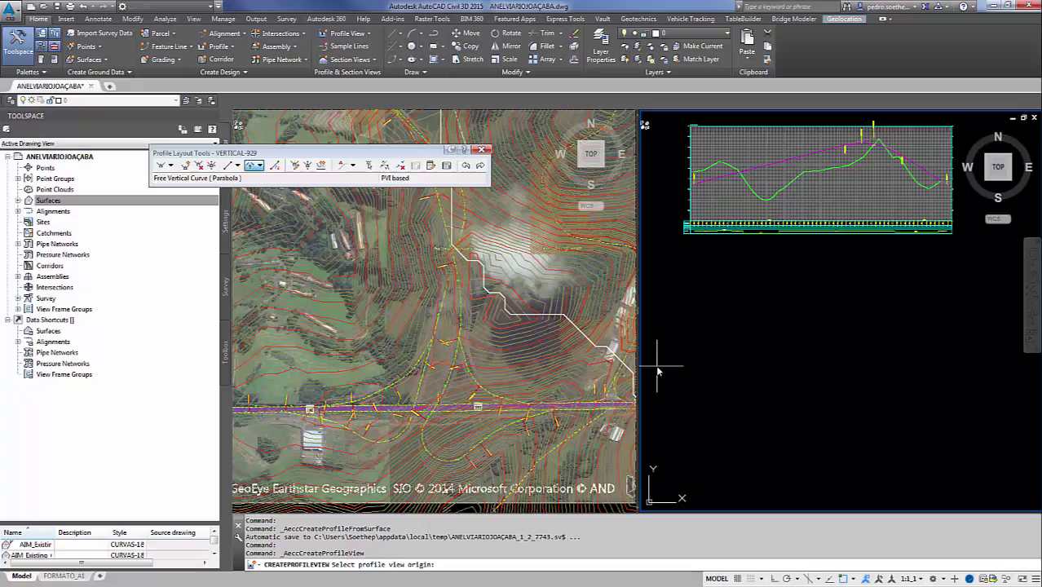
Step: Place the new RAMO 200 profile view and move it below the first
left_click(690, 397)
left_click(811, 353)
type("m")
key("Return")
left_click(769, 349)
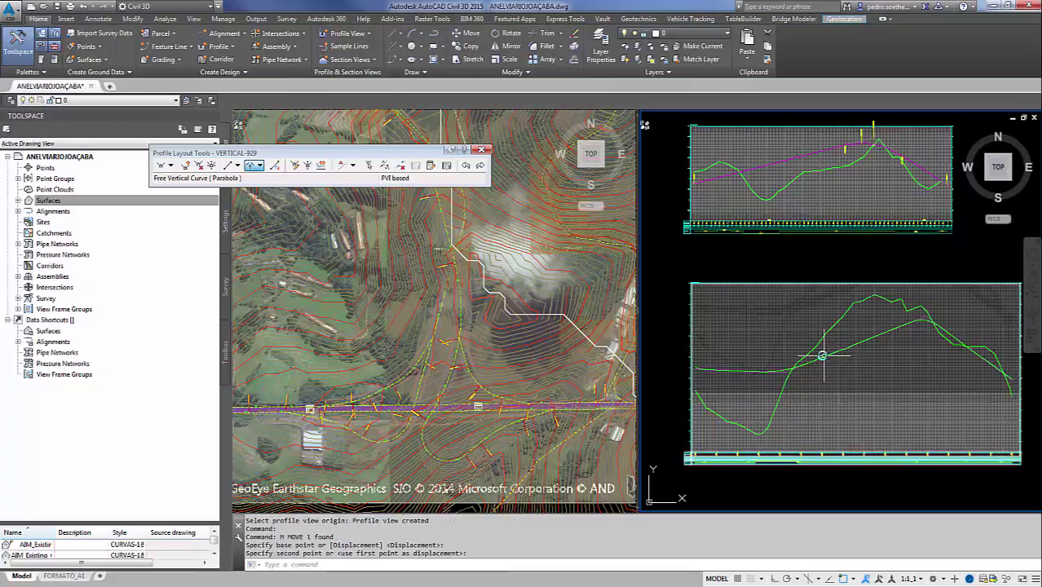
left_click(822, 356)
Step: Review the 923 design profile's properties and reselect the profile
left_click(822, 354)
right_click(804, 354)
left_click(836, 464)
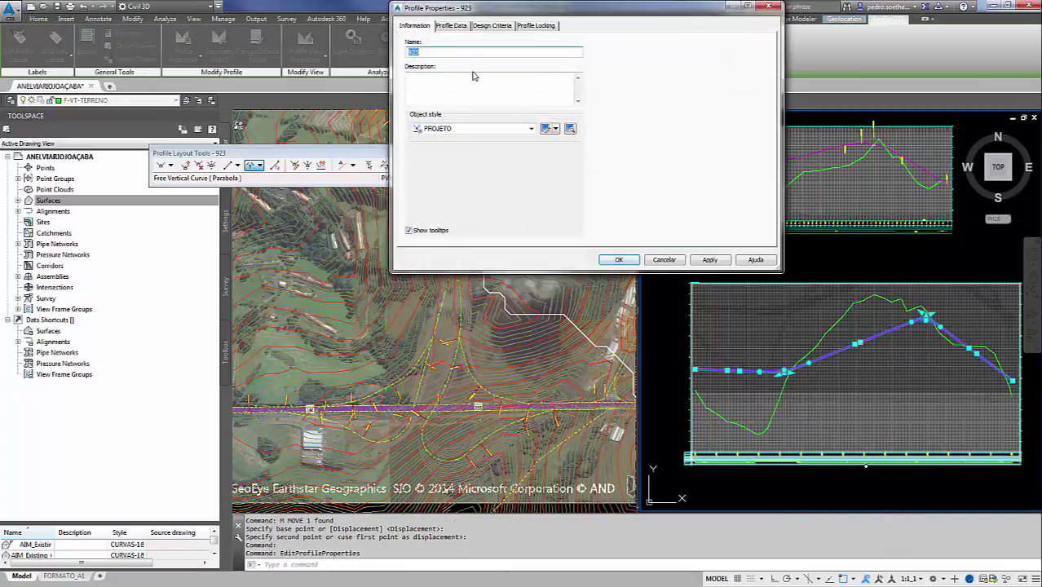
left_click(619, 260)
type("e")
key("Return")
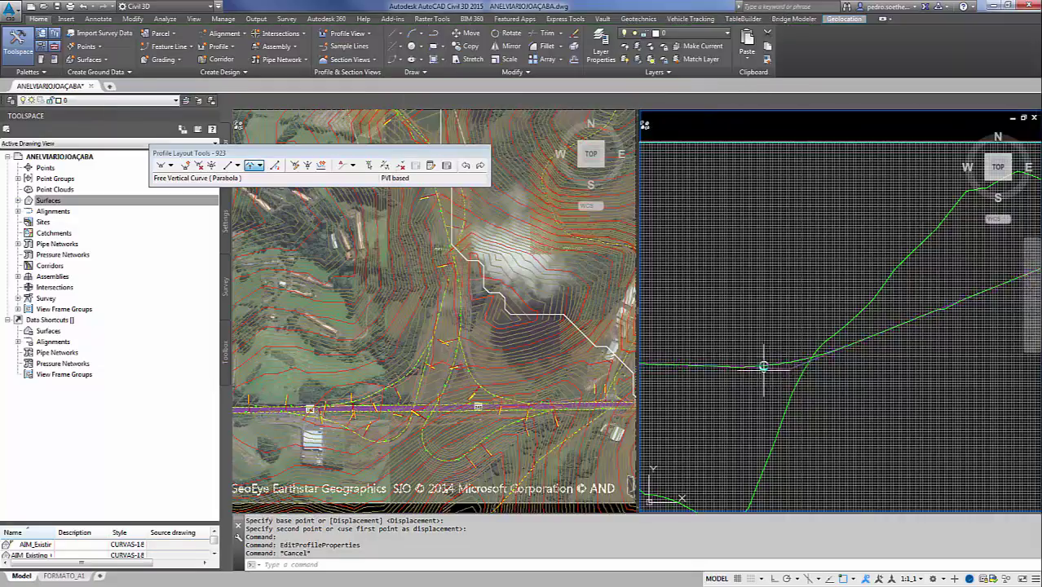
scroll(764, 349, "up", 5)
key("Escape")
key("Escape")
left_click(763, 349)
Step: Apply a saved label set to the RAMO 200 design profile
scroll(763, 349, "down", 5)
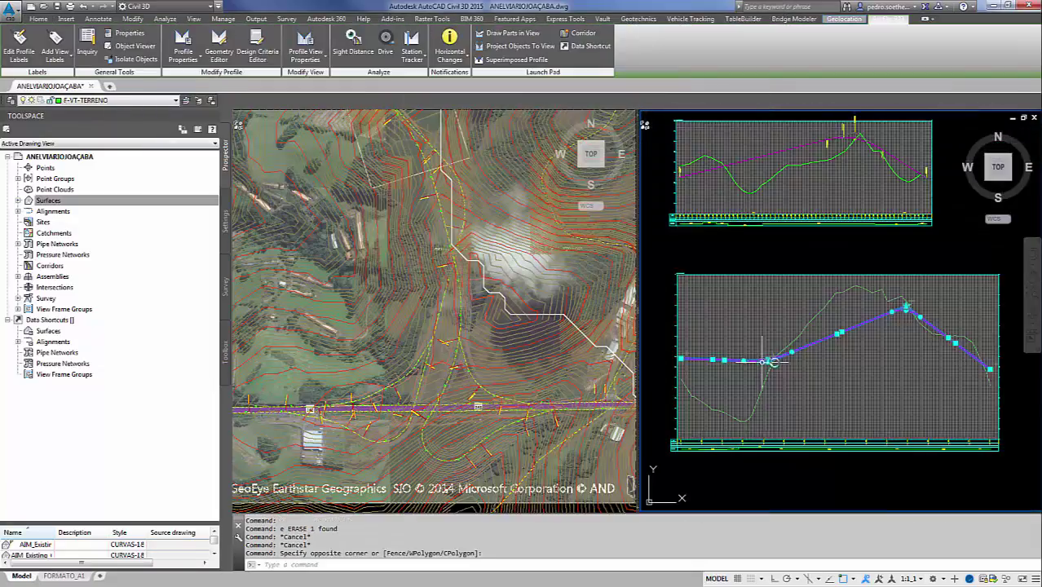
right_click(792, 341)
left_click(832, 466)
right_click(804, 451)
left_click(840, 362)
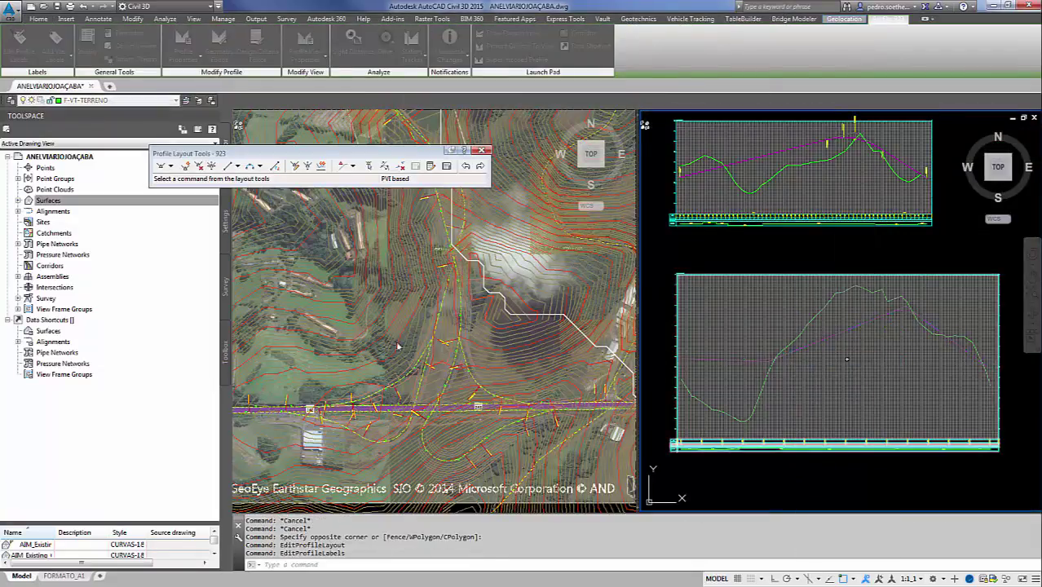
left_click(536, 278)
left_click(793, 134)
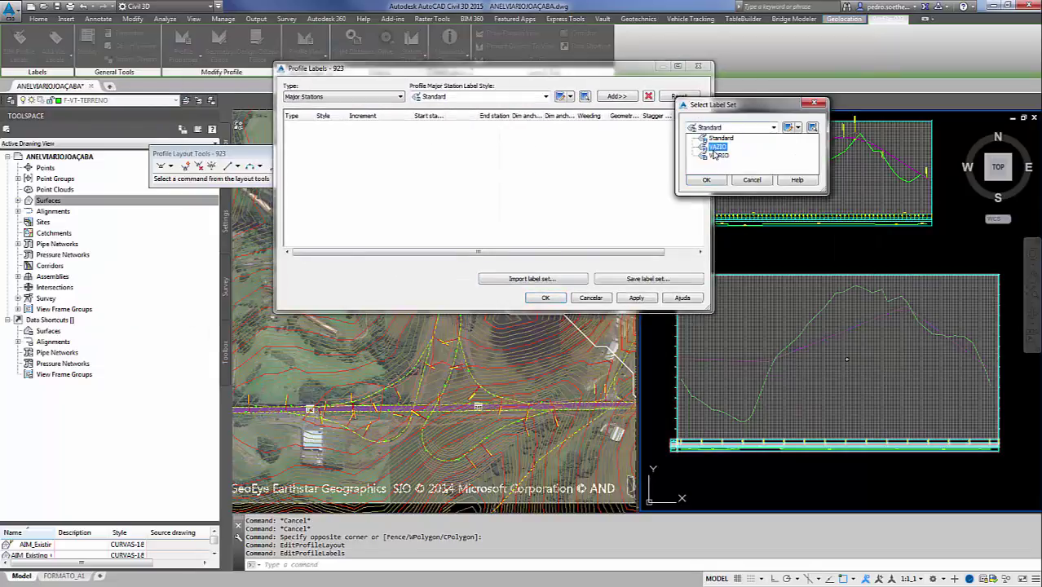
left_click(719, 147)
left_click(709, 181)
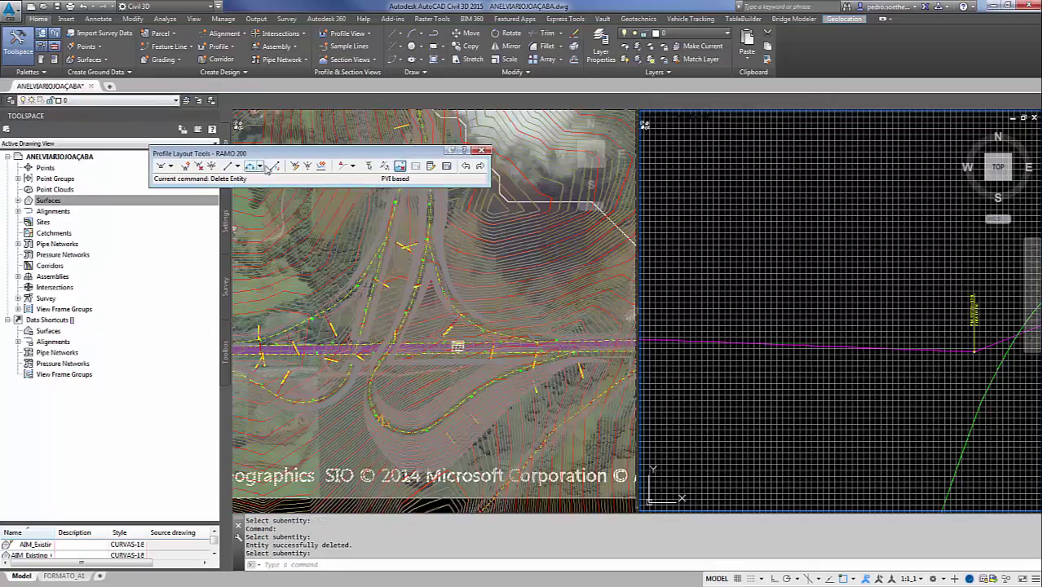
Step: Add a free parabolic sag vertical curve 80 m long
left_click(259, 166)
left_click(310, 253)
left_click(818, 347)
left_click(852, 344)
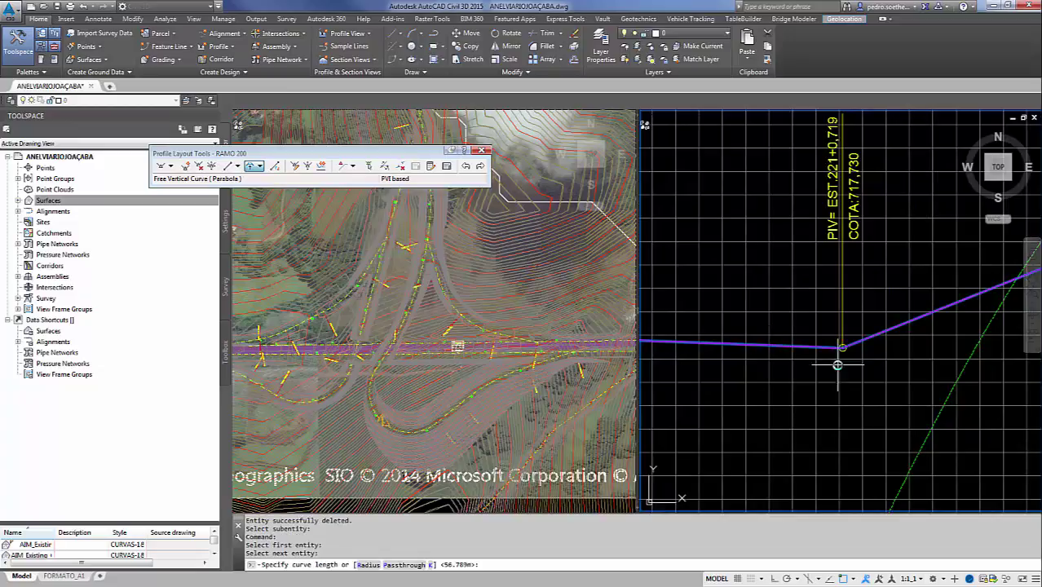
left_click(408, 564)
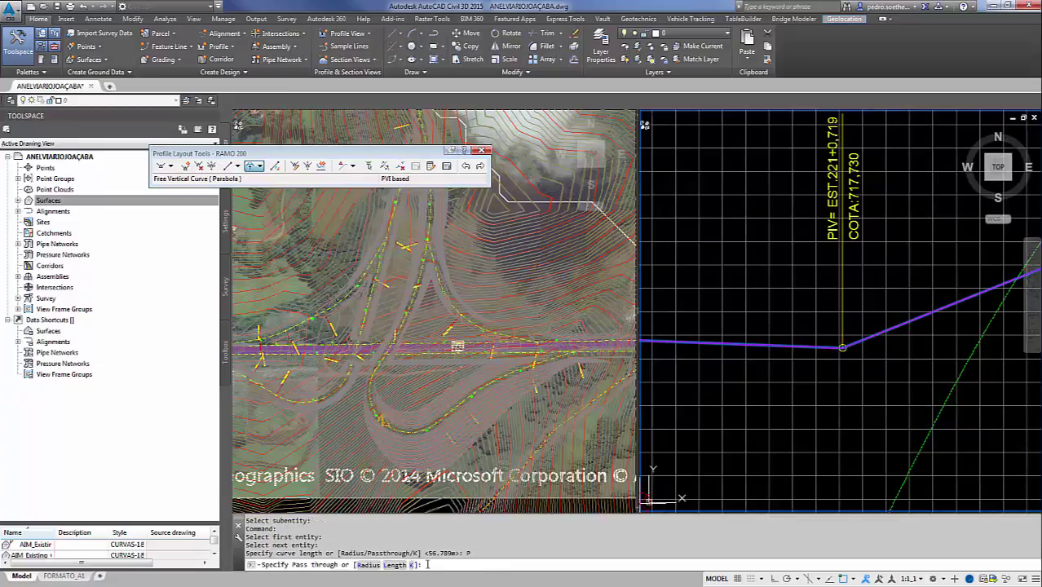
left_click(413, 564)
left_click(359, 566)
type("8")
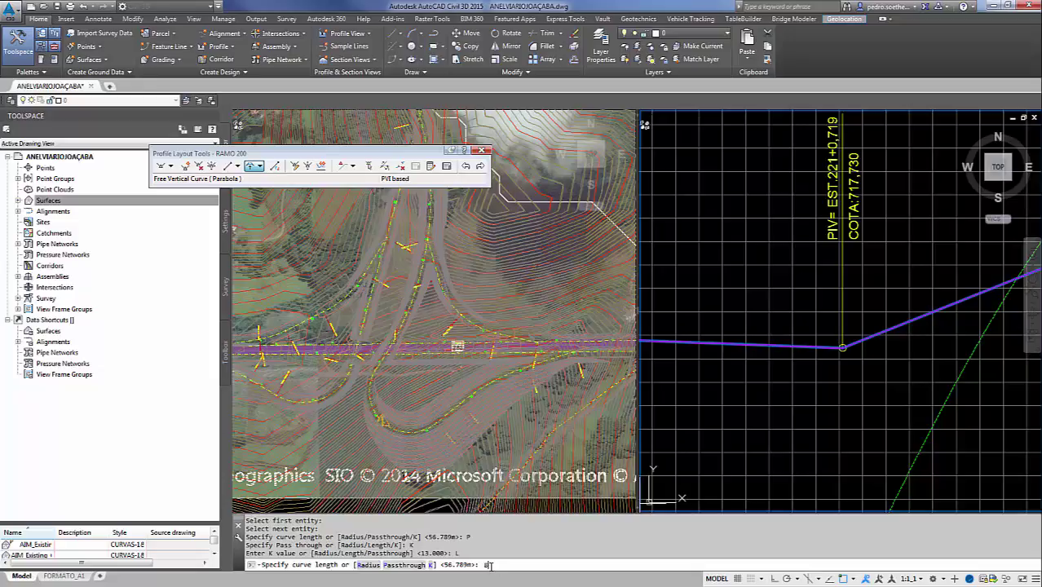
type("0")
key("Return")
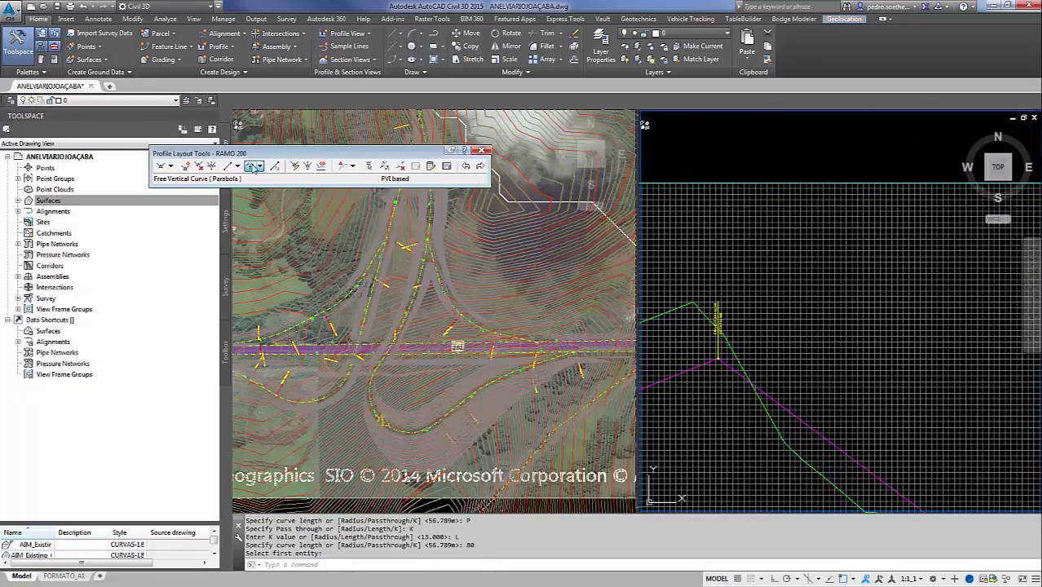
Step: Add a free parabolic crest vertical curve 120 m long
left_click(255, 166)
scroll(701, 359, "up", 4)
left_click(693, 353)
left_click(738, 345)
type("120")
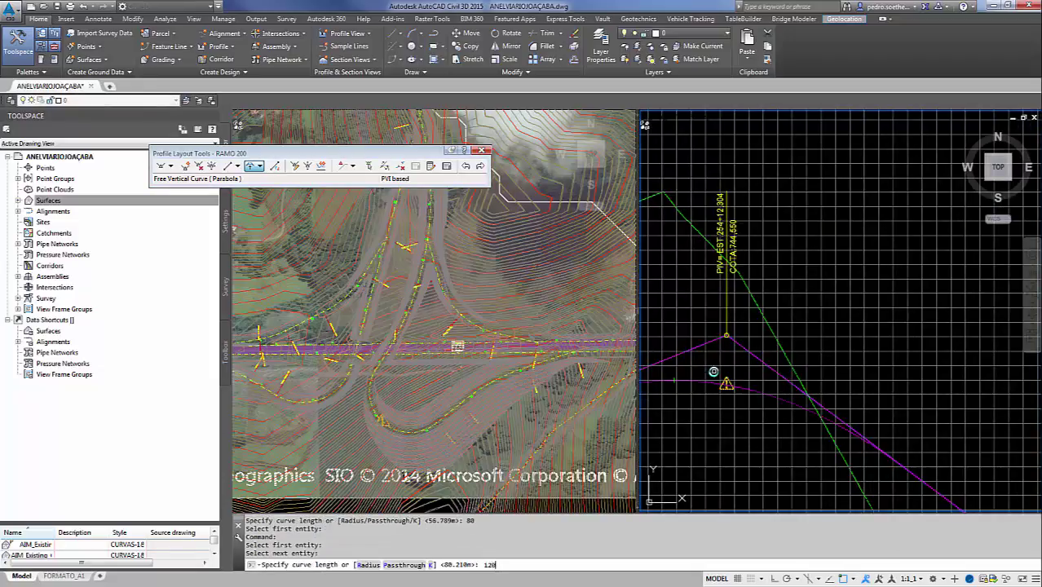
key("Return")
scroll(719, 385, "up", 4)
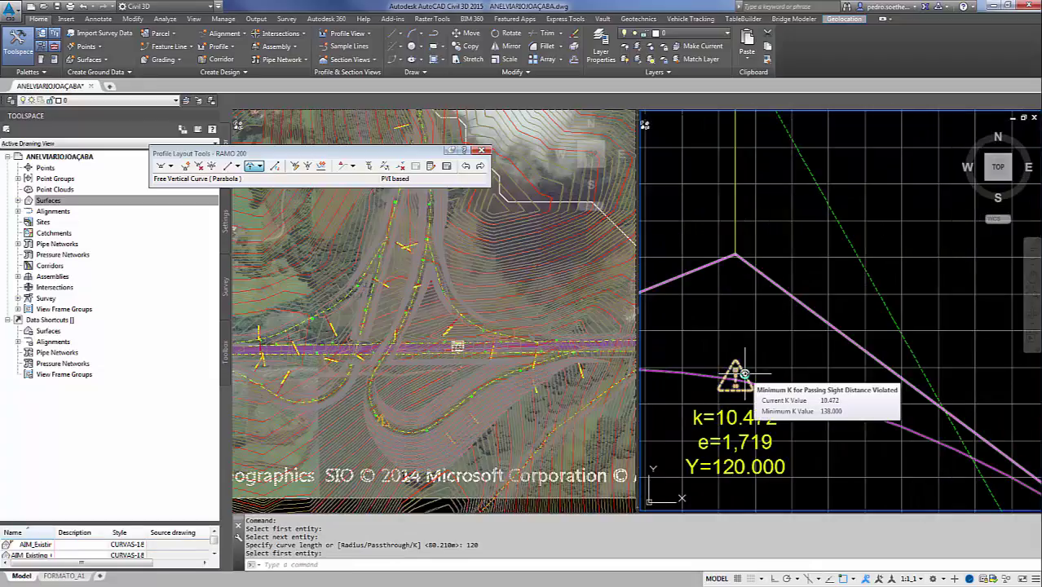
Step: In the PVI grid, set the crest curve length to 120 after a rejected K of 138
left_click(446, 166)
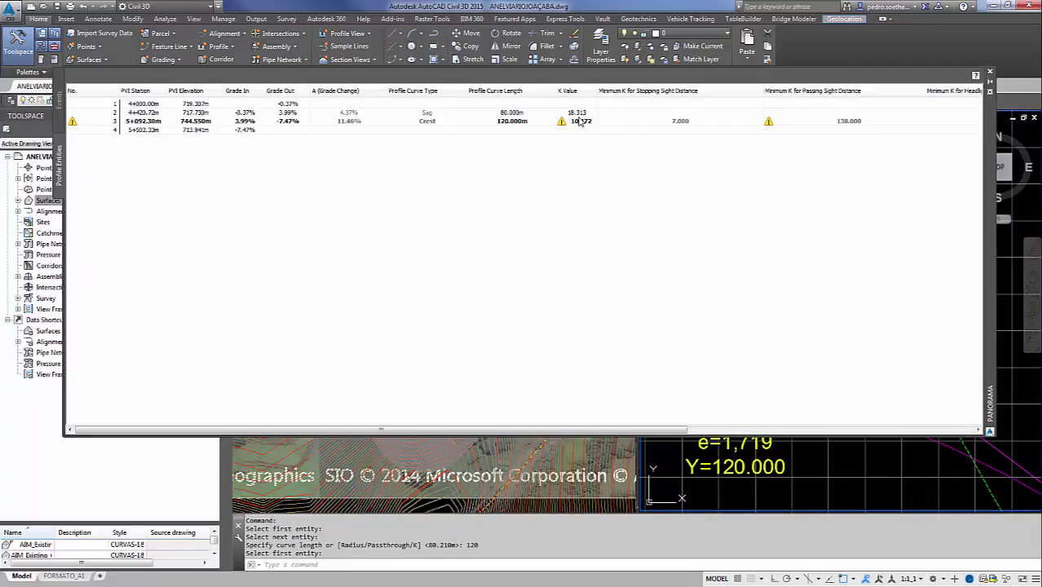
double_click(582, 121)
type("138")
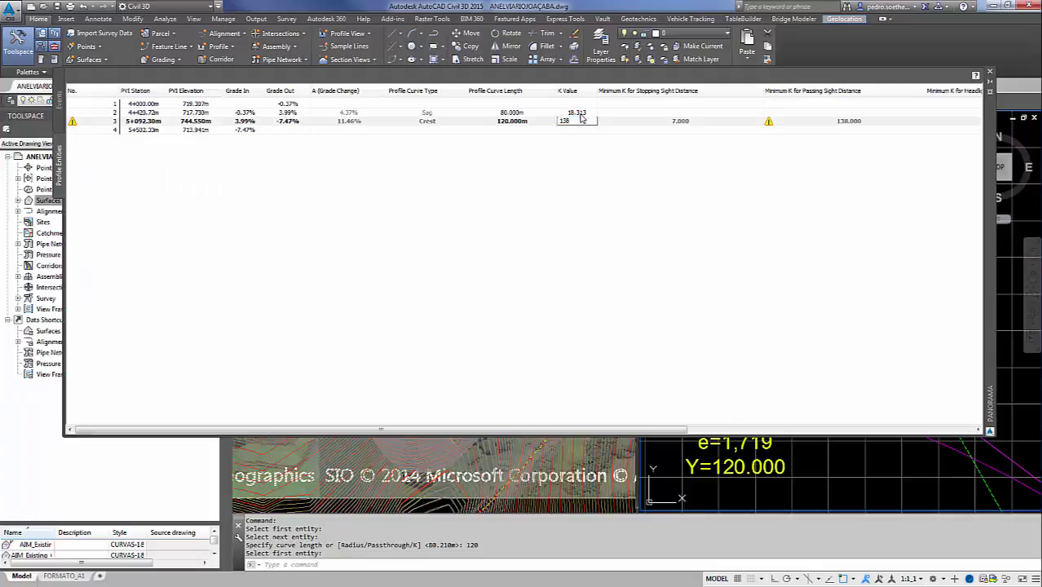
key("Return")
left_click(552, 323)
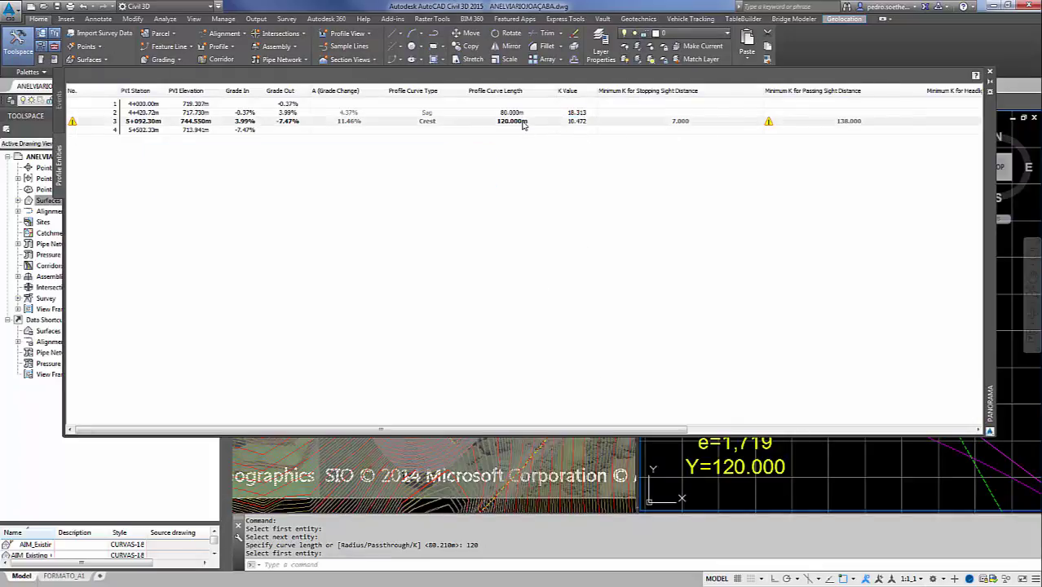
left_click(513, 121)
type("120")
key("Return")
key("Escape")
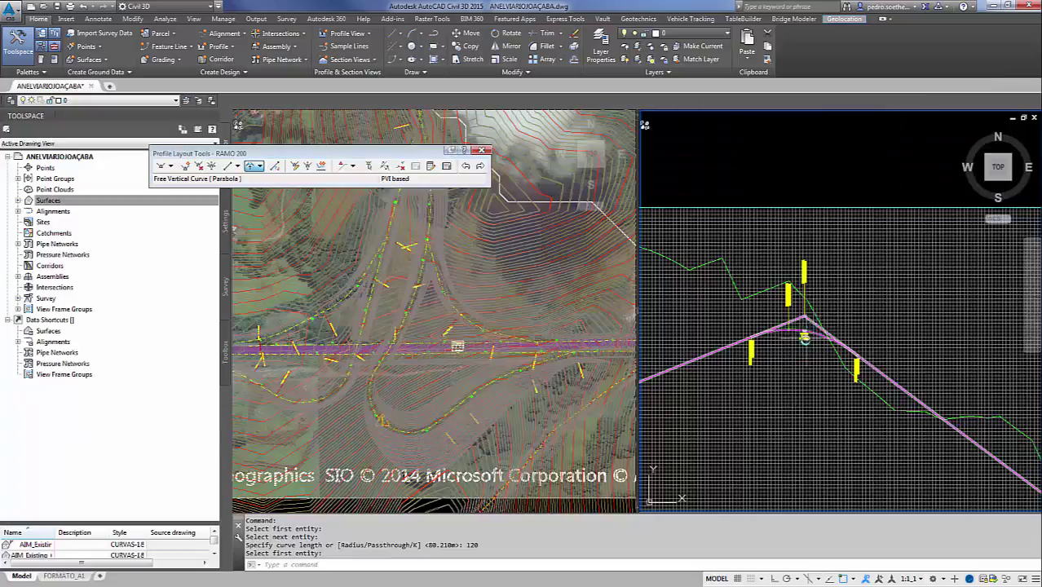
Step: Review RAMO 200's Profile Properties tabs, keep the PROJETO style, and accept
scroll(804, 334, "up", 3)
left_click(827, 306)
right_click(827, 308)
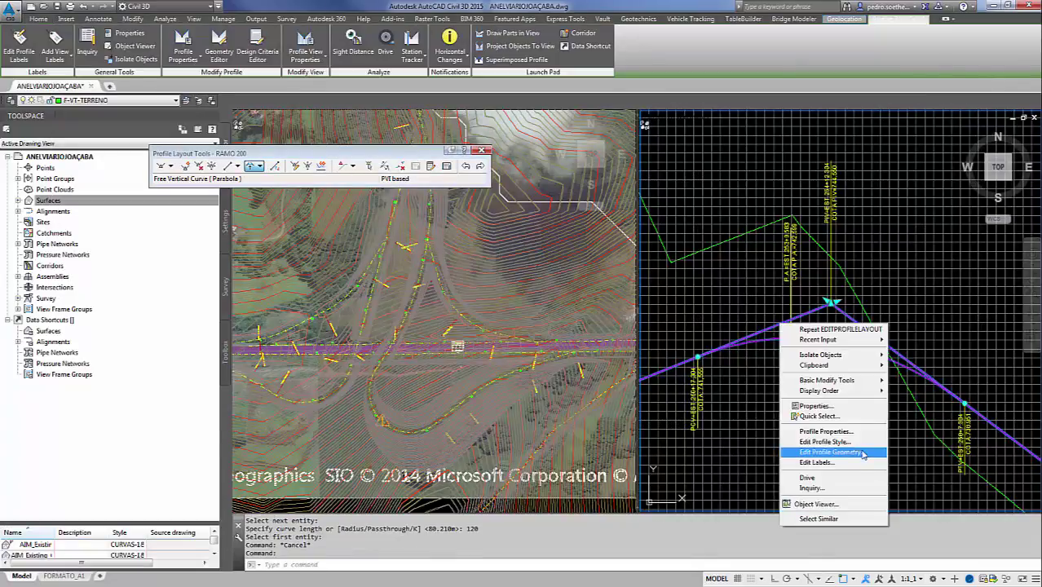
left_click(848, 433)
left_click(525, 26)
left_click(497, 25)
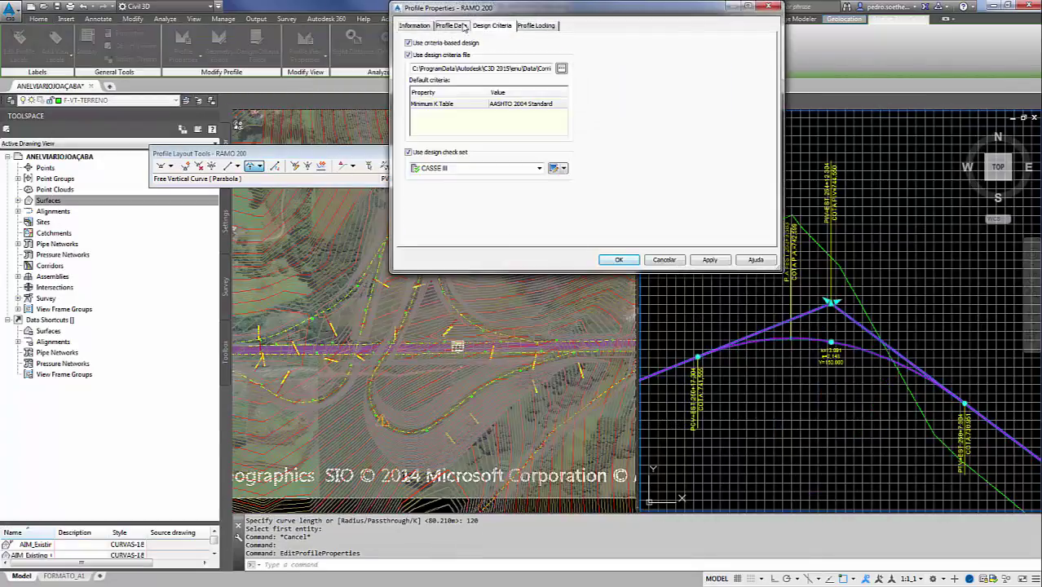
left_click(462, 26)
left_click(416, 27)
left_click(523, 129)
left_click(518, 127)
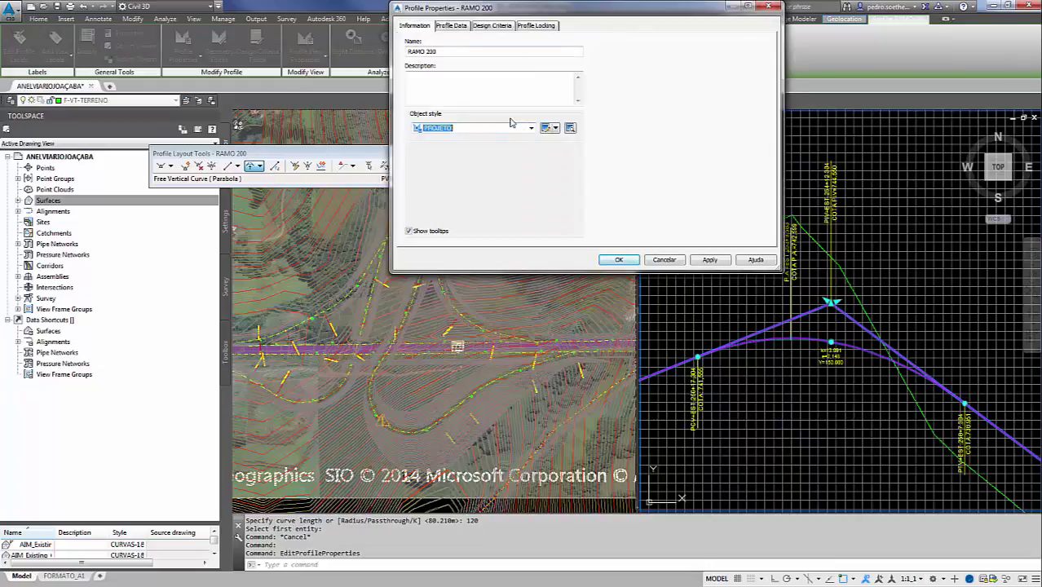
left_click(536, 26)
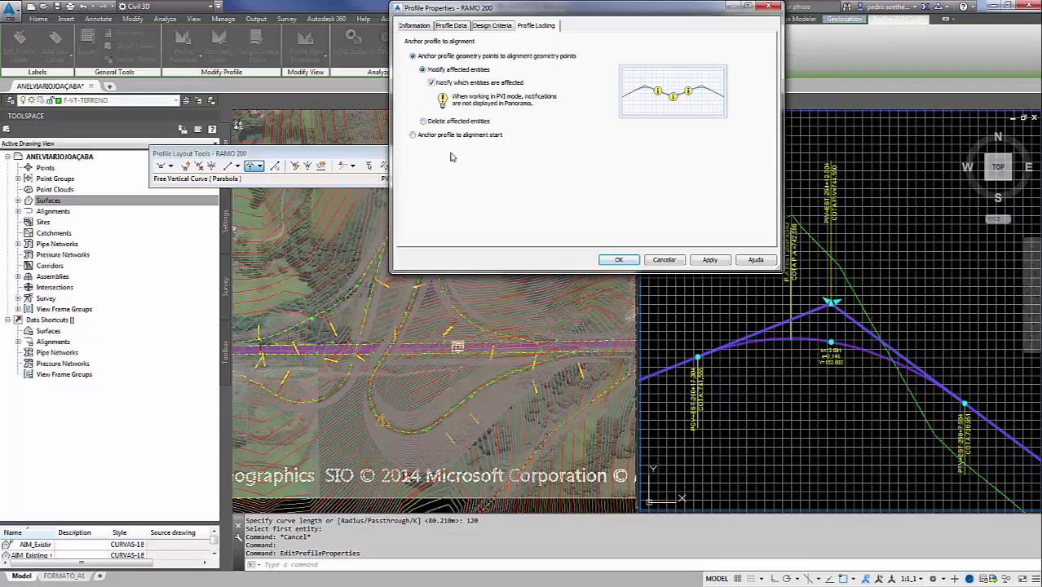
left_click(617, 260)
scroll(819, 400, "down", 5)
key("Escape")
Step: Create the RAMO 300 surface profile and place its new profile view beside the others
scroll(880, 390, "up", 5)
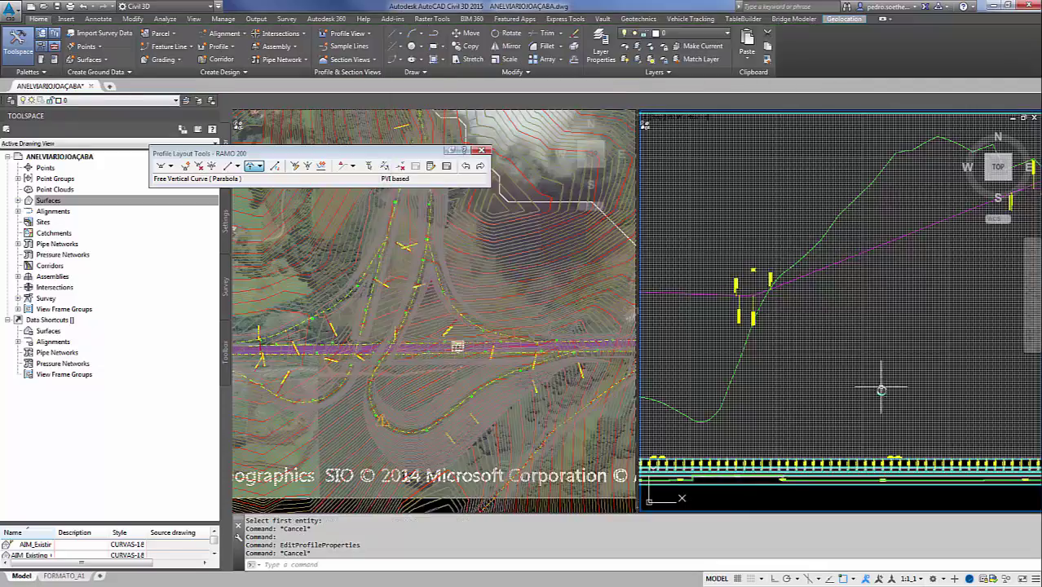
scroll(880, 390, "down", 3)
scroll(845, 423, "down", 3)
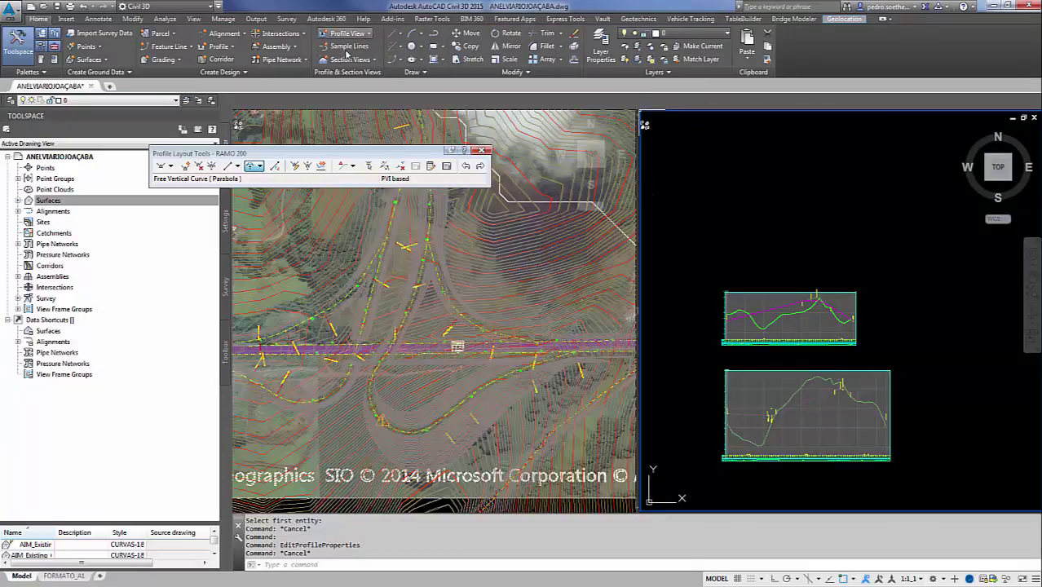
left_click(234, 50)
left_click(255, 65)
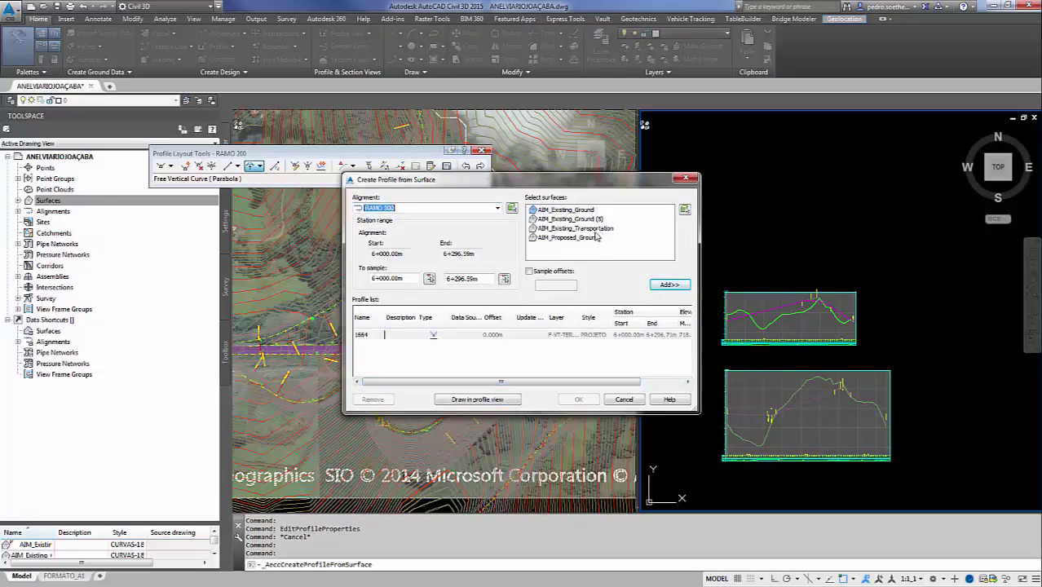
left_click(670, 283)
left_click(497, 399)
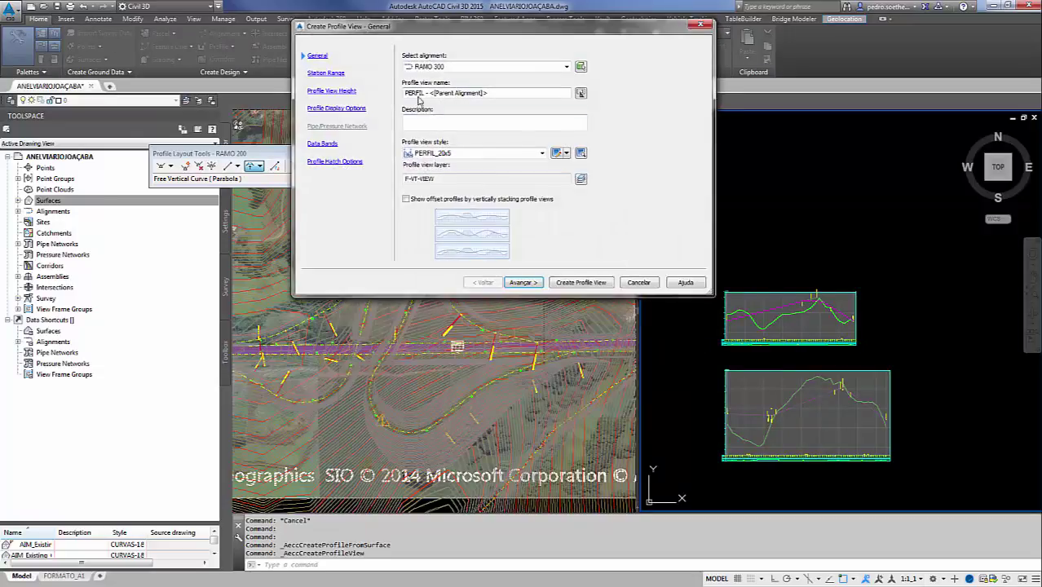
left_click(537, 287)
left_click(534, 286)
left_click(530, 284)
left_click(526, 283)
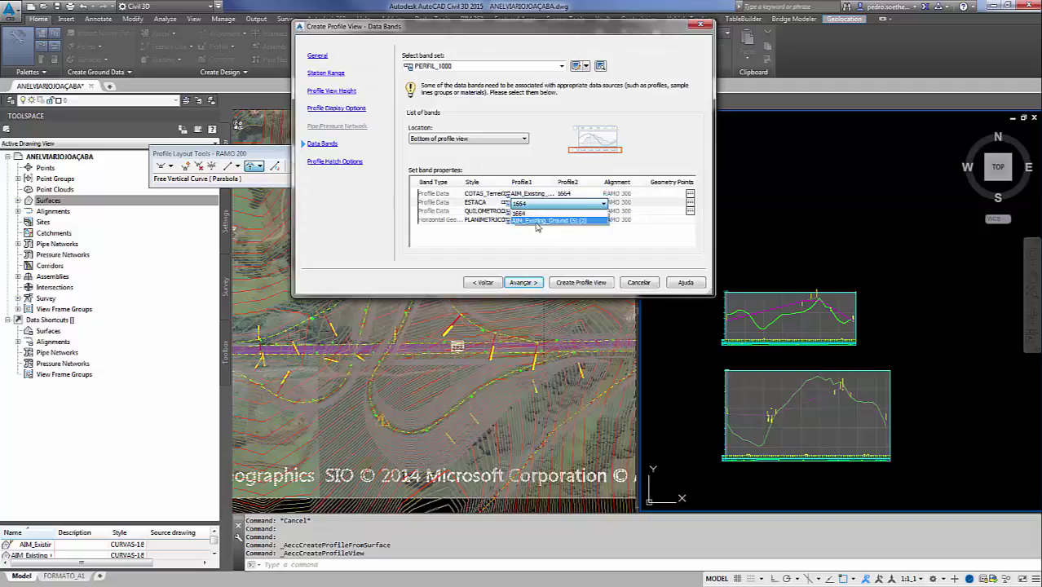
left_click(580, 282)
left_click(754, 445)
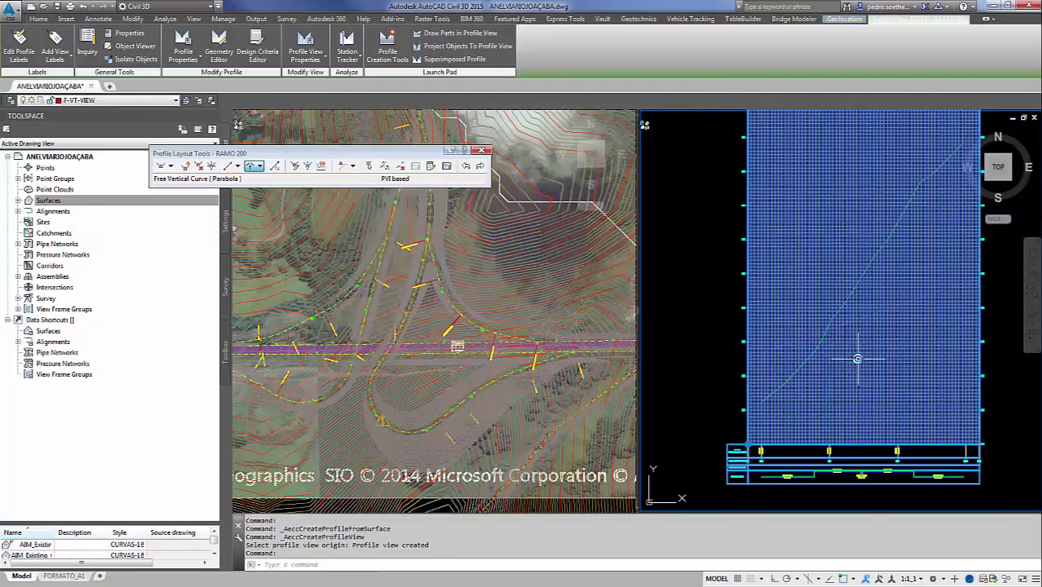
Step: Import a label set onto design profile 1664 through Edit Labels
key("Escape")
left_click(854, 358)
right_click(854, 358)
key("Escape")
key("Escape")
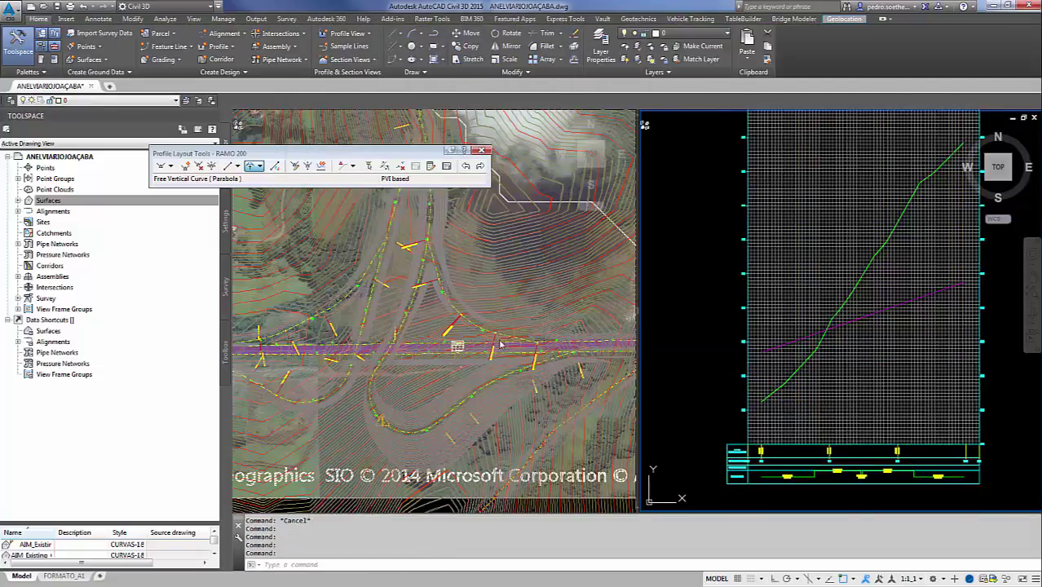
left_click(762, 349)
right_click(762, 349)
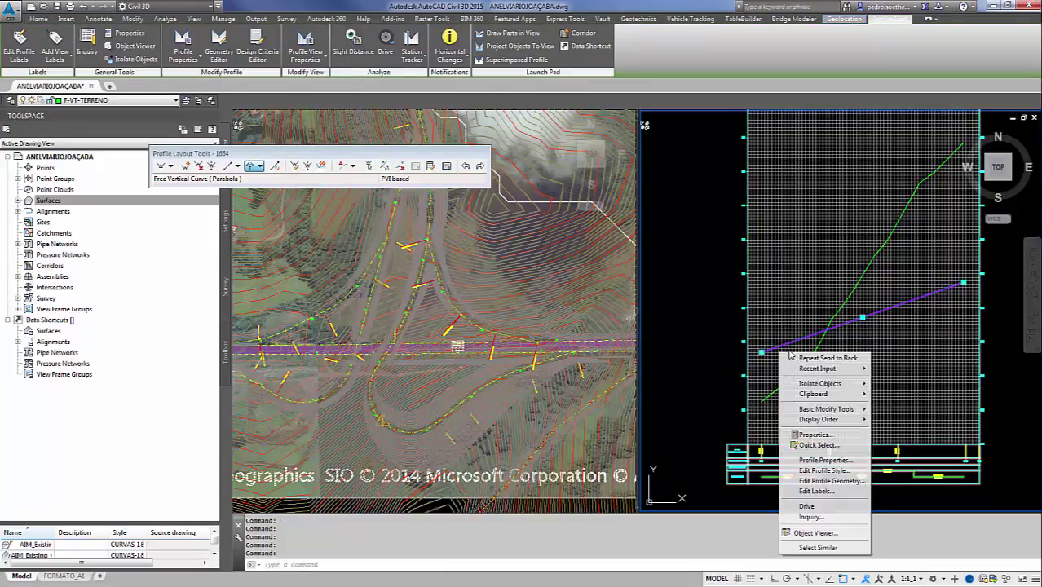
left_click(844, 492)
left_click(532, 279)
left_click(707, 180)
left_click(545, 298)
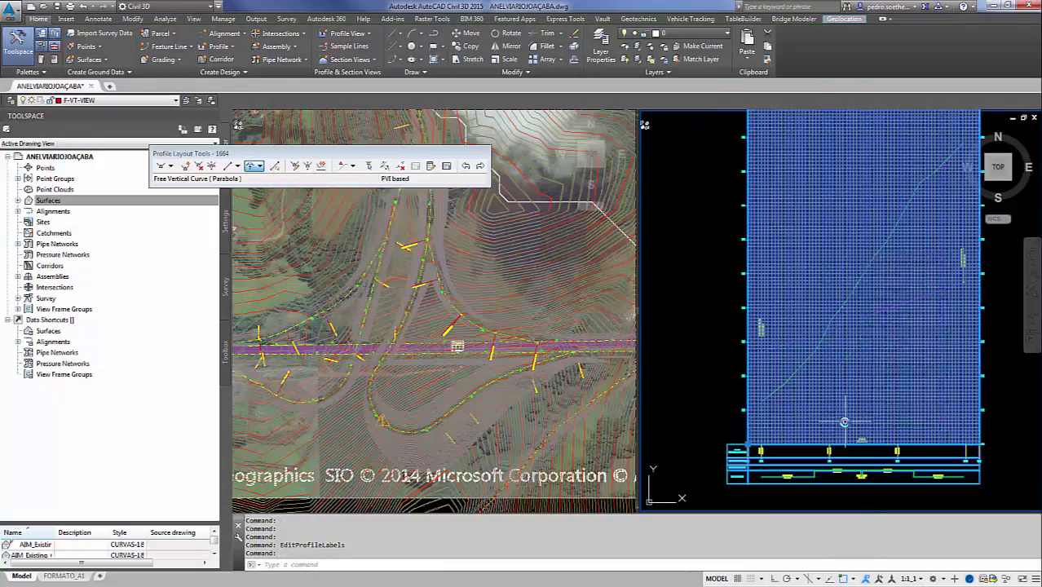
Step: Check the RAMO 300 profile view properties and close them
double_click(865, 343)
left_click(659, 298)
key("Escape")
key("Escape")
key("Escape")
scroll(905, 298, "down", 8)
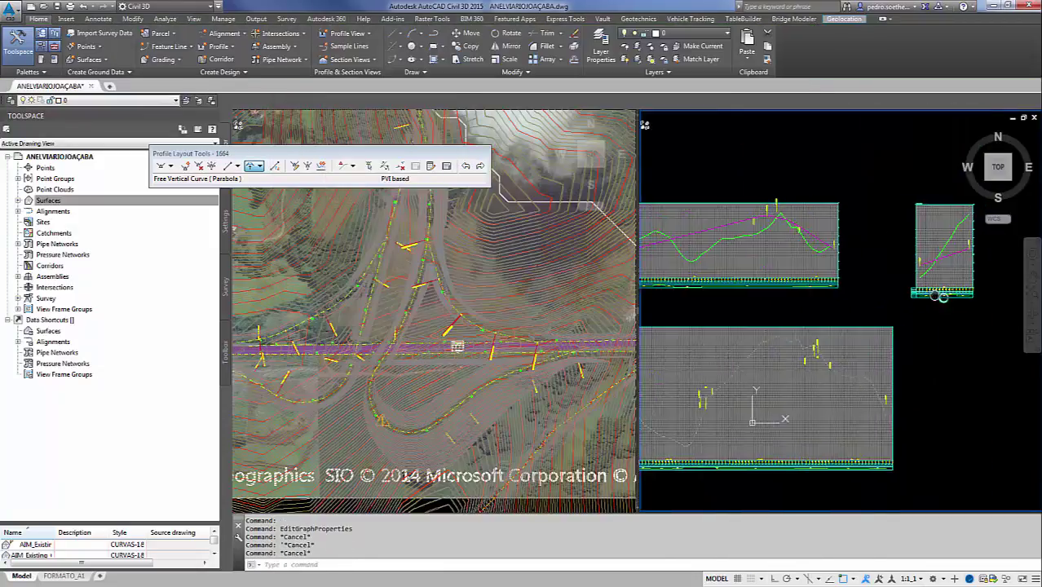
Step: Create the RAMO 400 surface profile and draw it in a new profile view
left_click(220, 46)
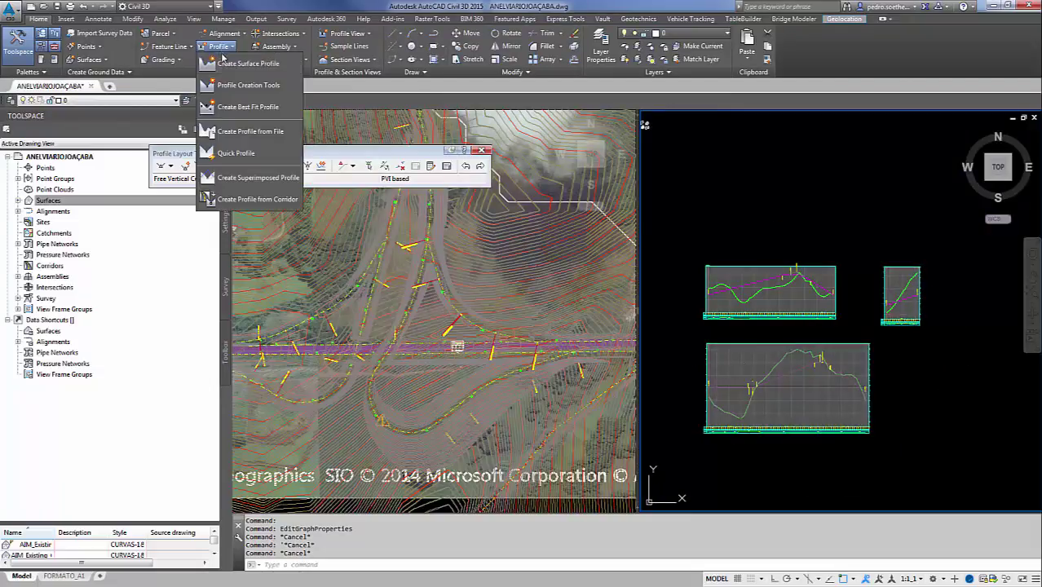
left_click(244, 54)
left_click(582, 215)
left_click(669, 284)
left_click(477, 399)
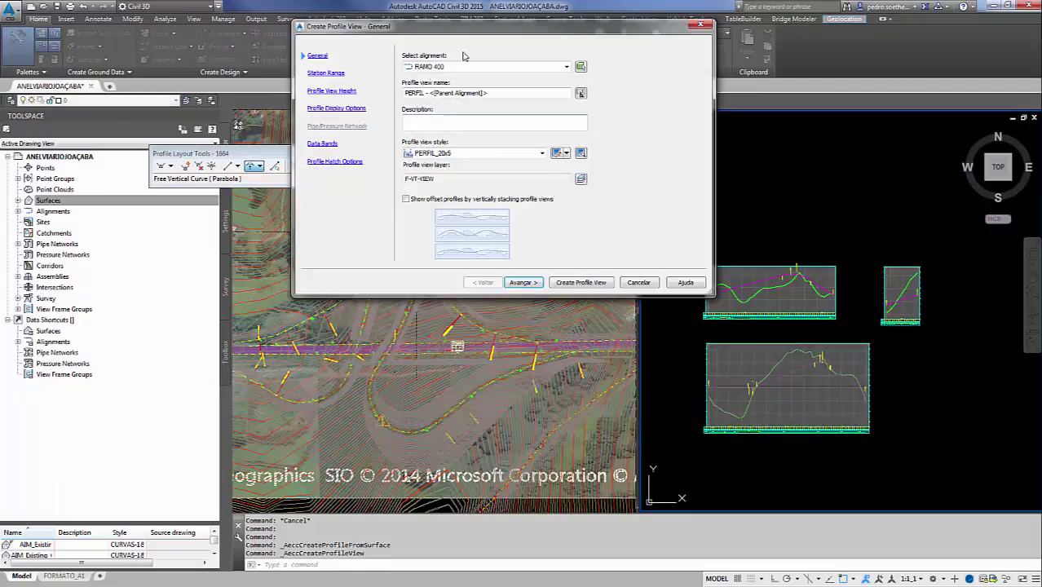
left_click(522, 282)
left_click(521, 282)
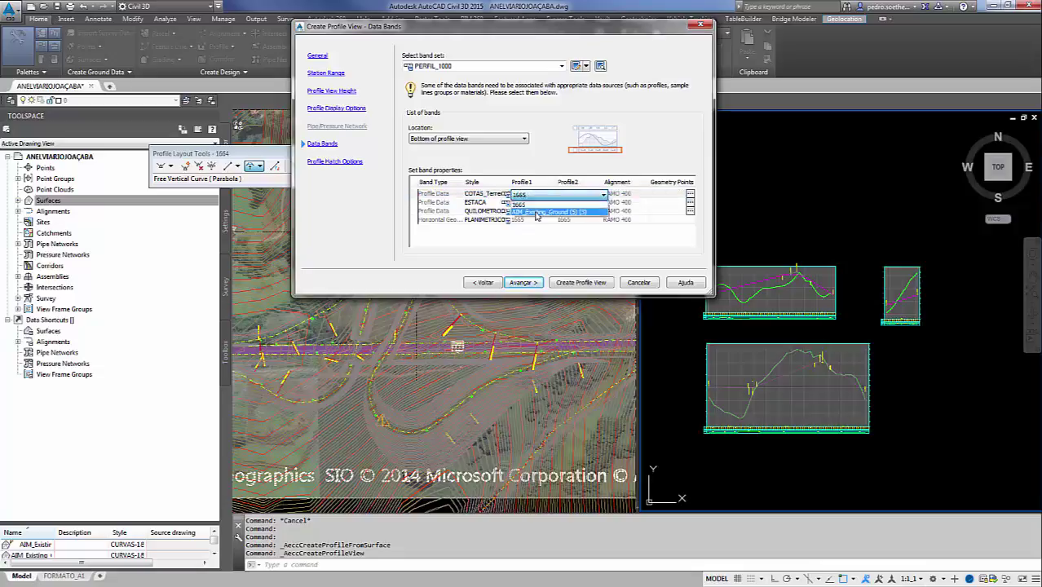
left_click(581, 282)
left_click(896, 440)
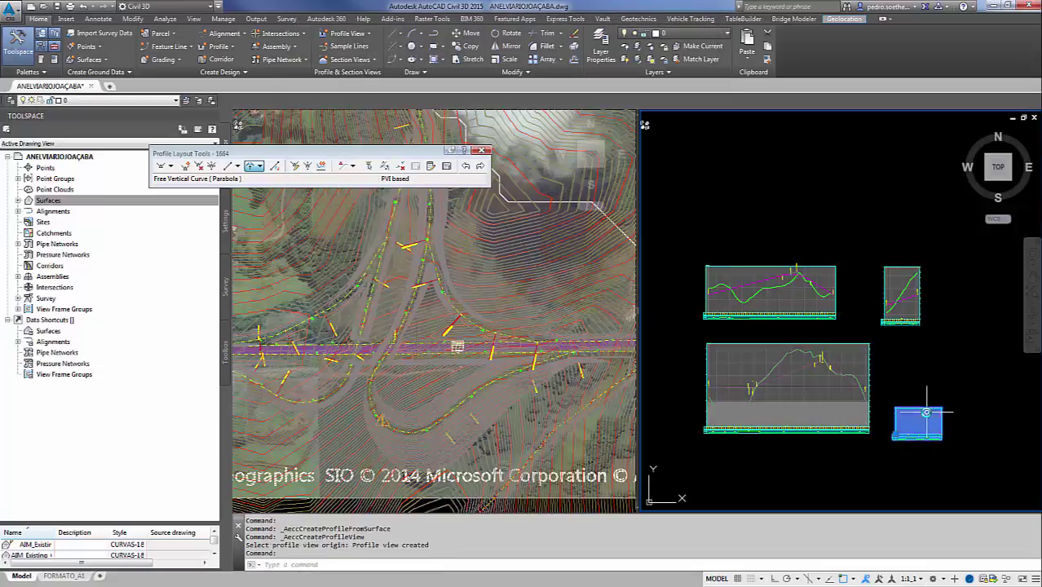
Step: Move the RAMO 400 profile view next to the other three
left_click(907, 420)
type("m")
key("Return")
left_click(930, 314)
scroll(767, 286, "up", 5)
left_click(767, 286)
Step: Import a label set onto design profile 1665
left_click(826, 310)
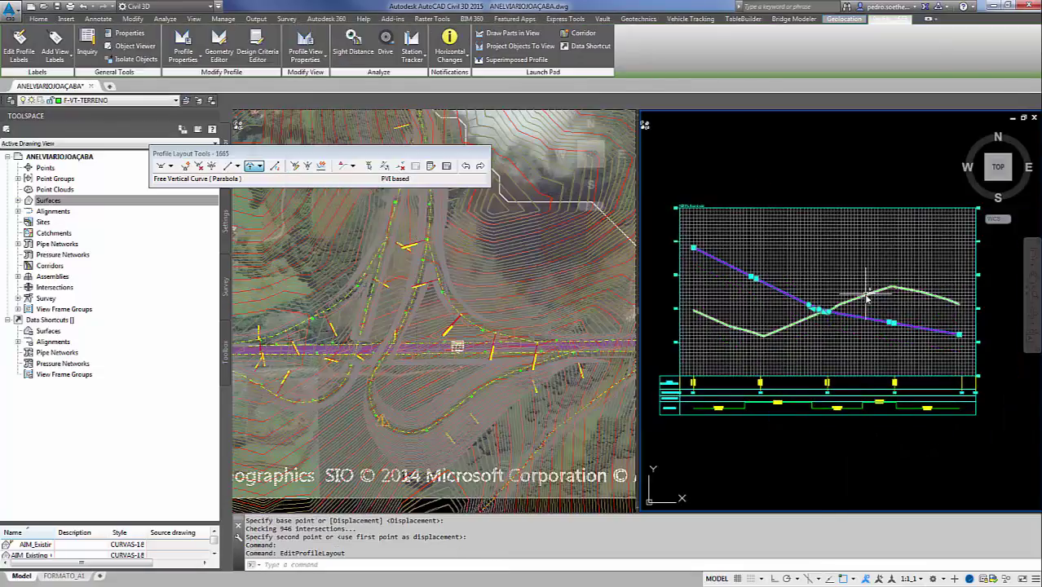
right_click(826, 310)
left_click(867, 438)
left_click(532, 279)
left_click(707, 180)
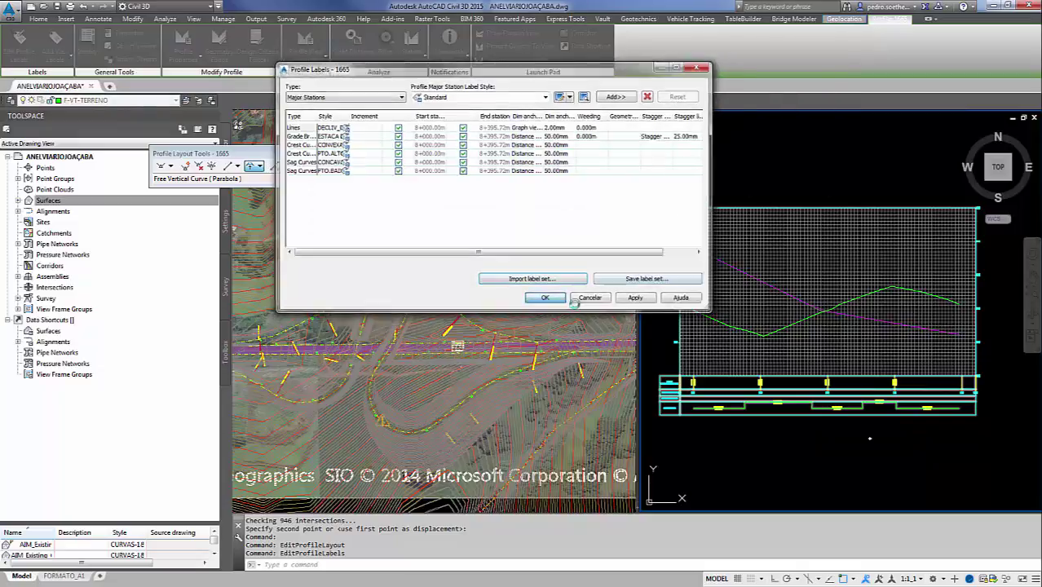
Step: Add a free parabolic vertical curve between two tangents of profile 1665, 200 m long
left_click(546, 298)
scroll(751, 234, "up", 5)
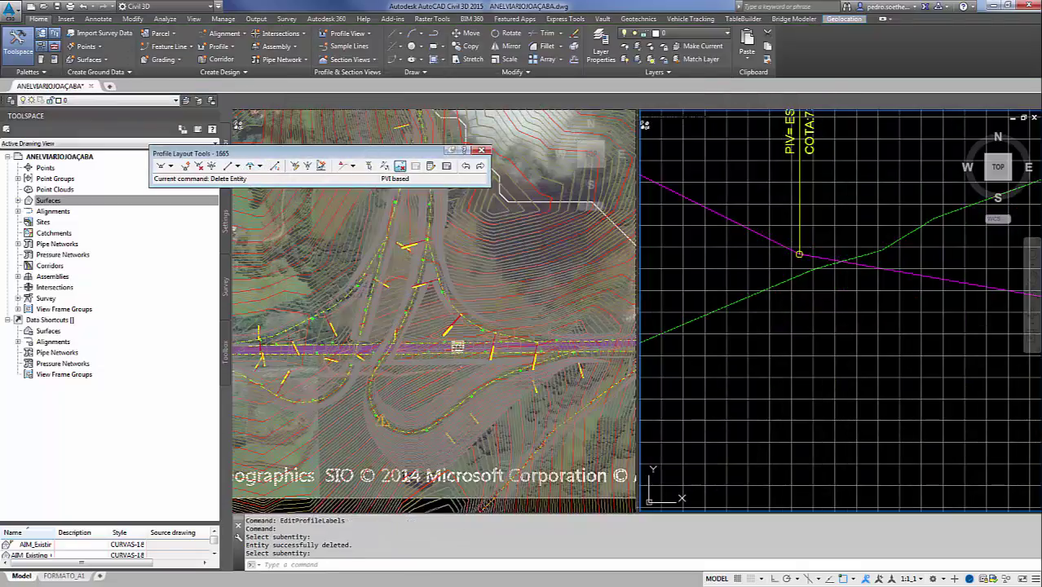
left_click(253, 165)
left_click(774, 242)
left_click(840, 261)
key("Return")
scroll(791, 314, "down", 5)
scroll(792, 314, "down", 5)
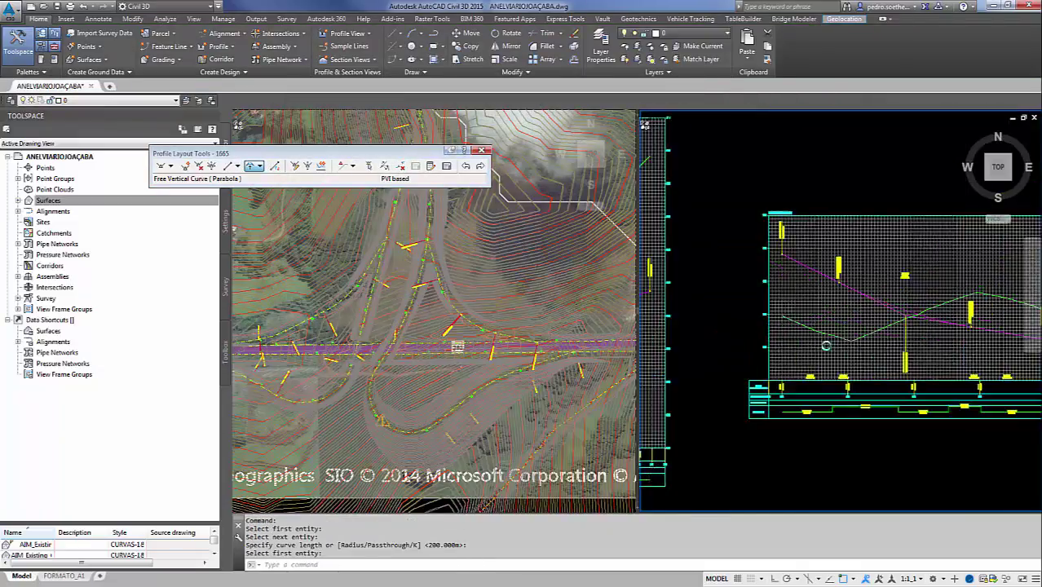
right_click(803, 384)
key("Escape")
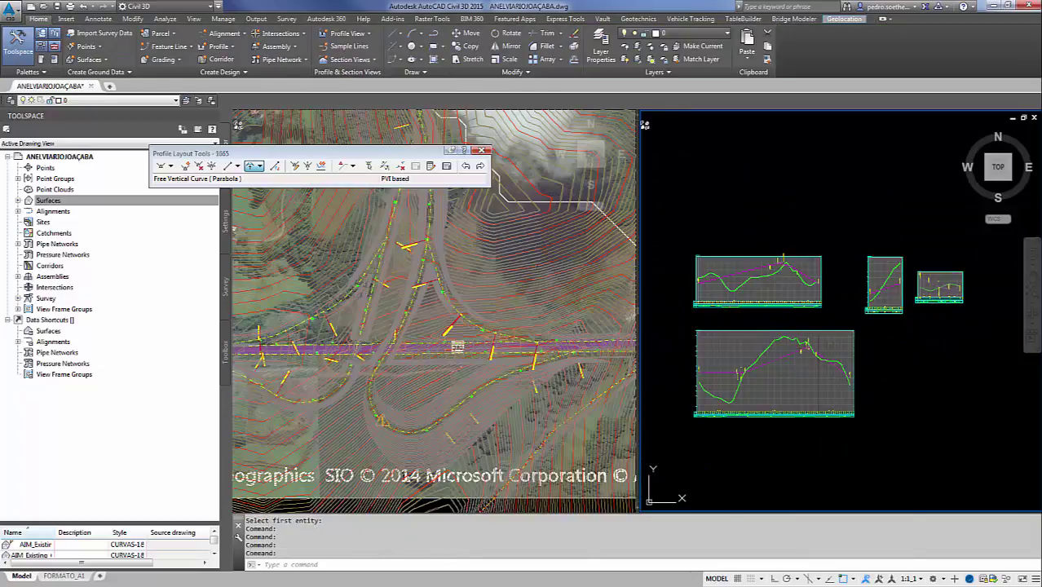
Step: Create assembly SEÇÃORAMOS with type Other and style SEC_TIPO-PADRAO, then place its baseline
left_click(304, 45)
left_click(285, 66)
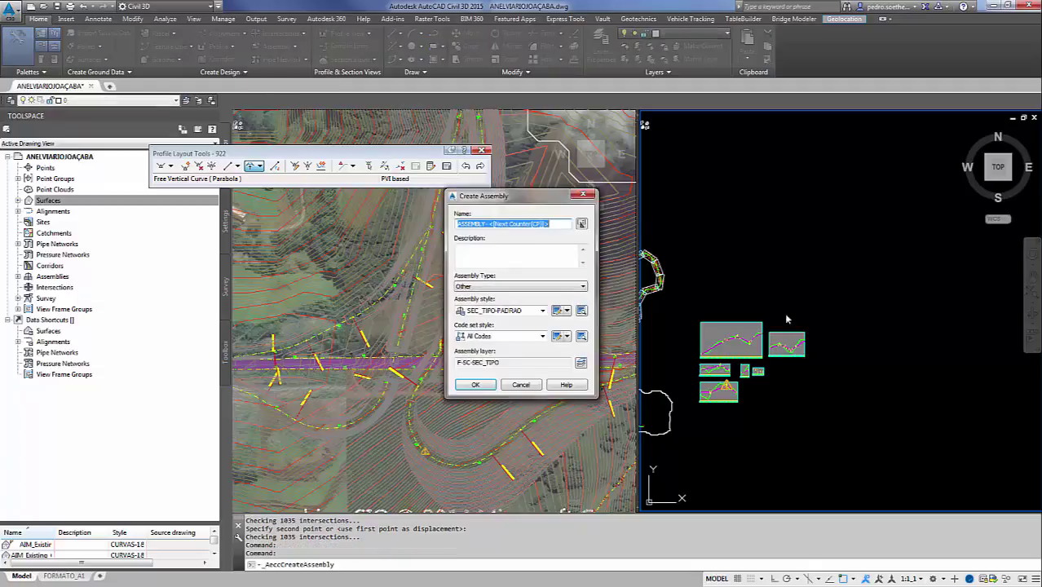
type("SEÇÃORAMOS")
left_click(491, 287)
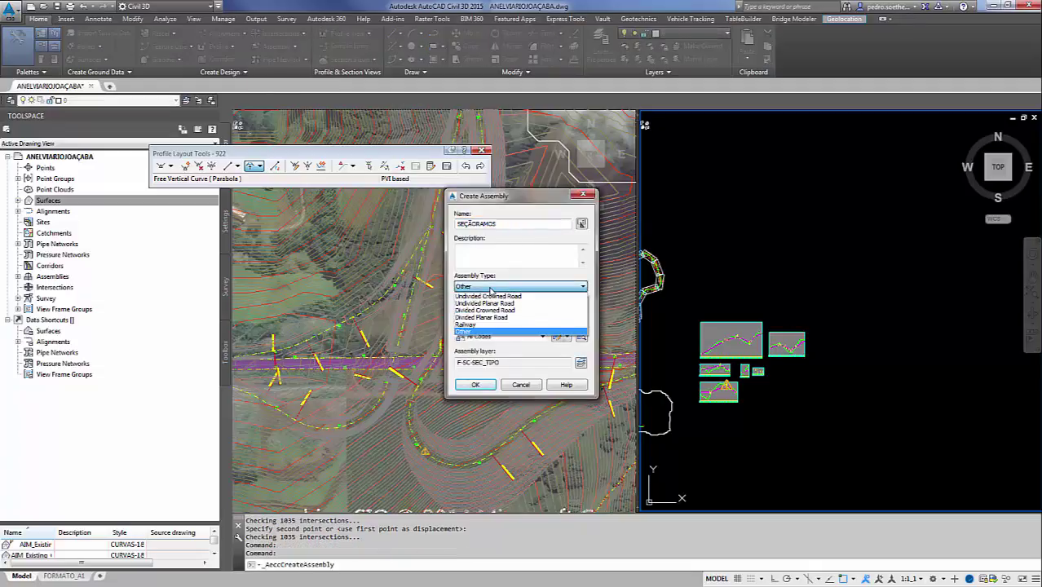
left_click(493, 287)
left_click(494, 287)
left_click(500, 288)
left_click(496, 309)
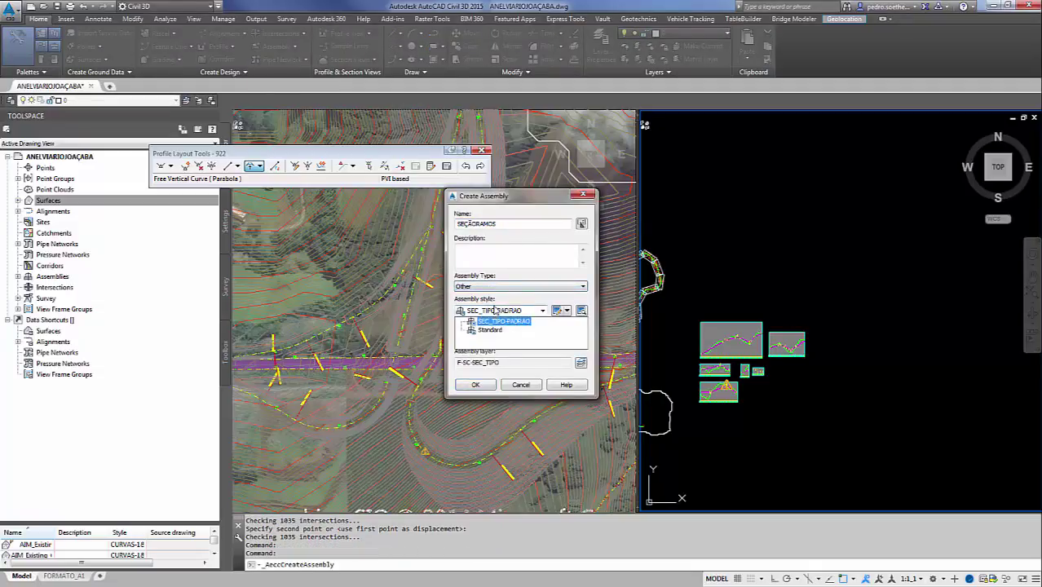
left_click(499, 311)
left_click(500, 336)
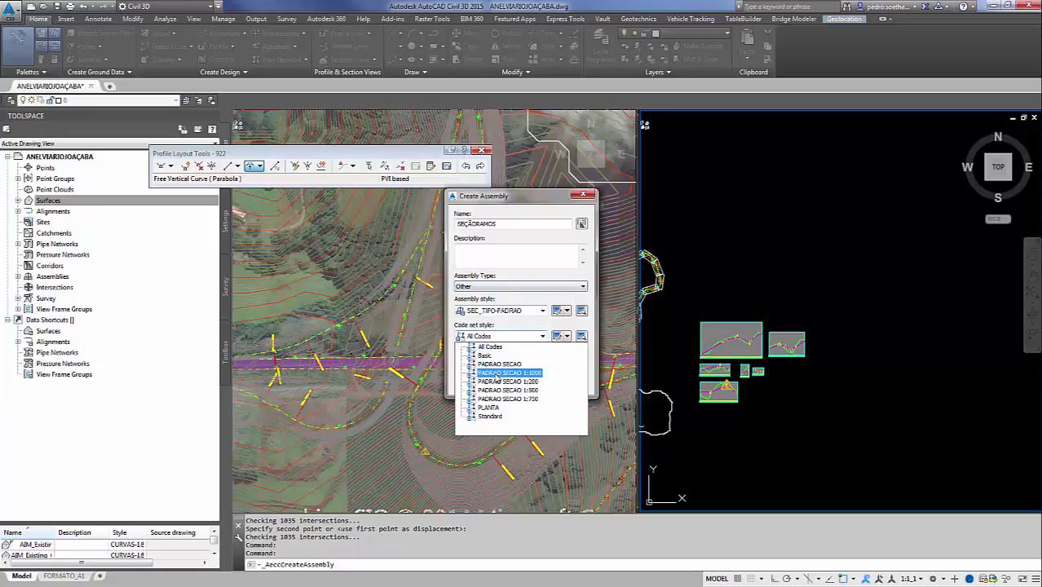
left_click(496, 375)
left_click(483, 391)
Step: Pick a multi-layer lane subassembly from the Lanes tool palette
left_click(830, 338)
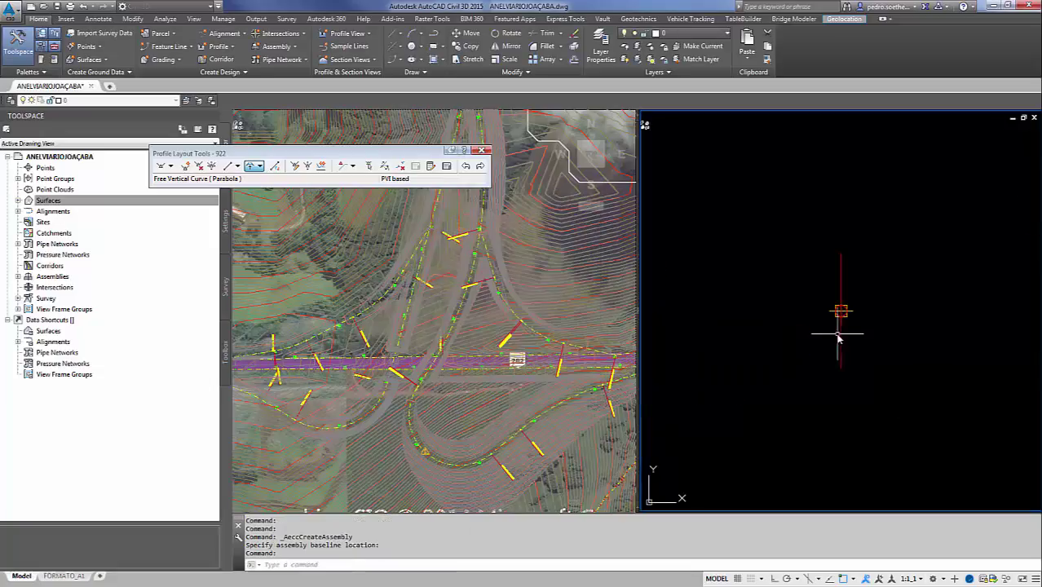
key("ctrl+3")
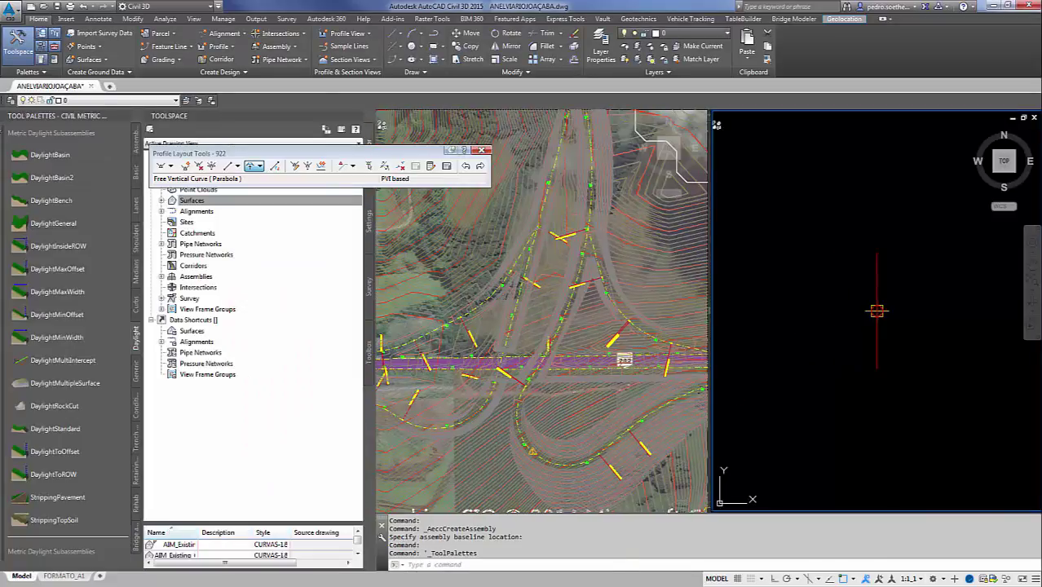
left_click_drag(57, 116, 494, 279)
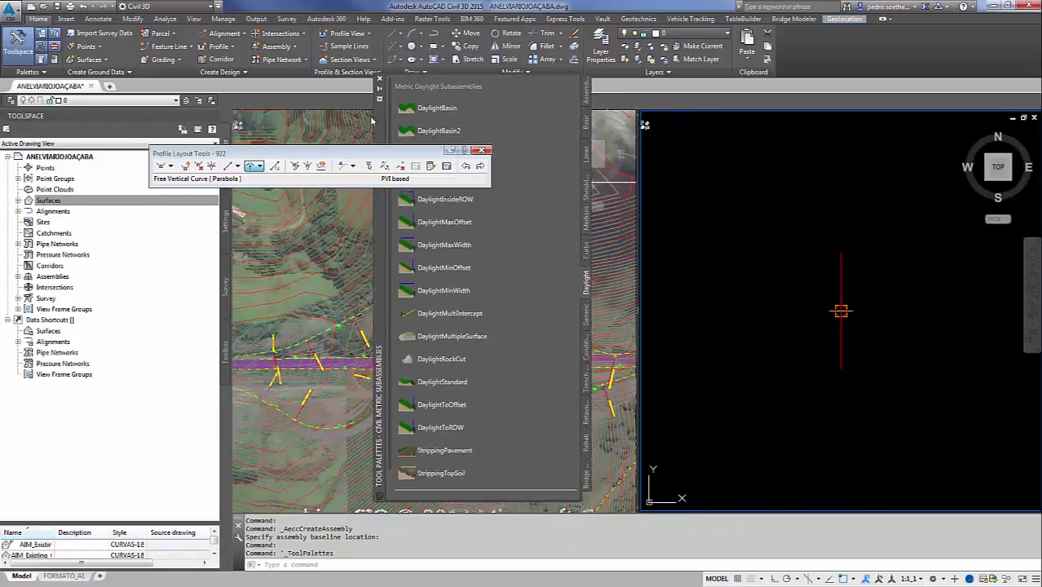
left_click(571, 141)
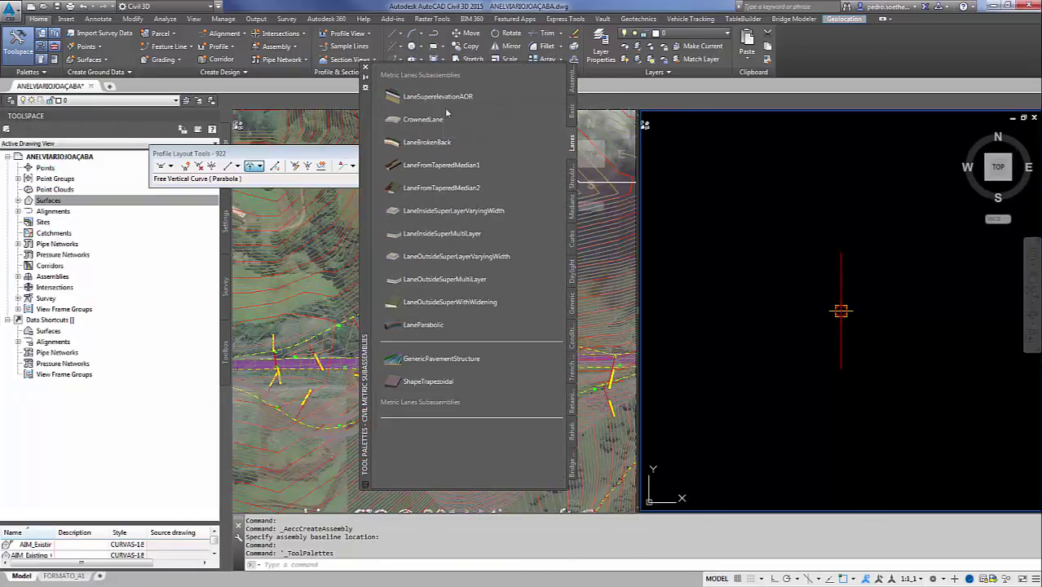
left_click(457, 235)
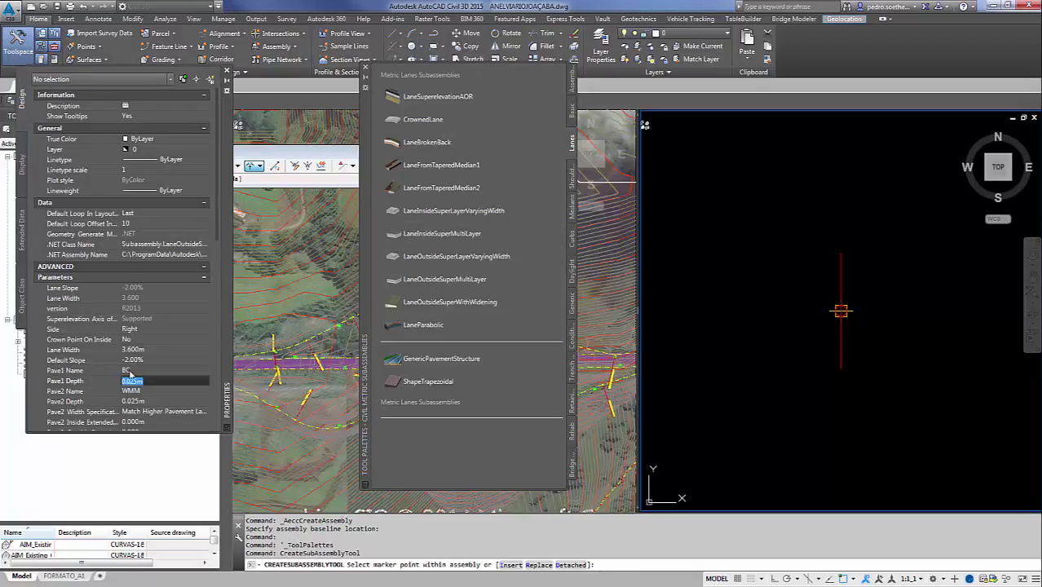
Step: Set the lane's pavement layers: CBUQ 0.070m, BASE 0.300m, and SUBBASE
left_click(130, 371)
type("cb")
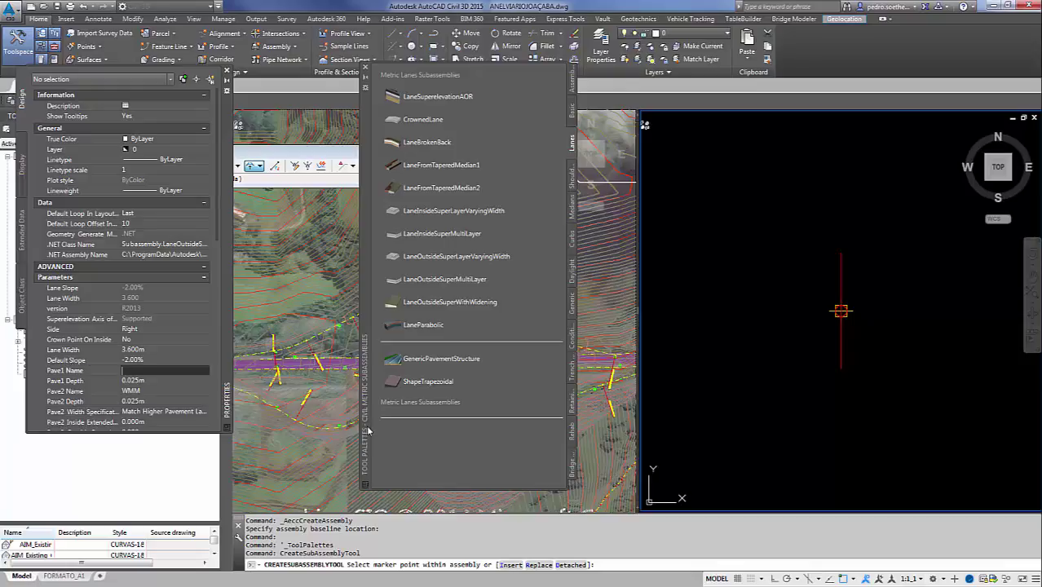
key("Tab")
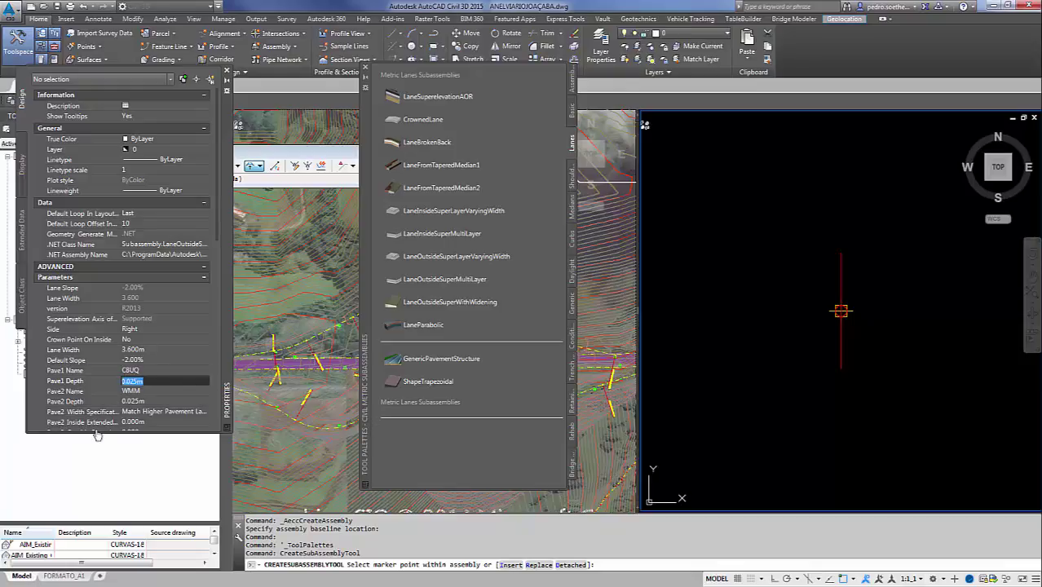
type("0")
key("Return")
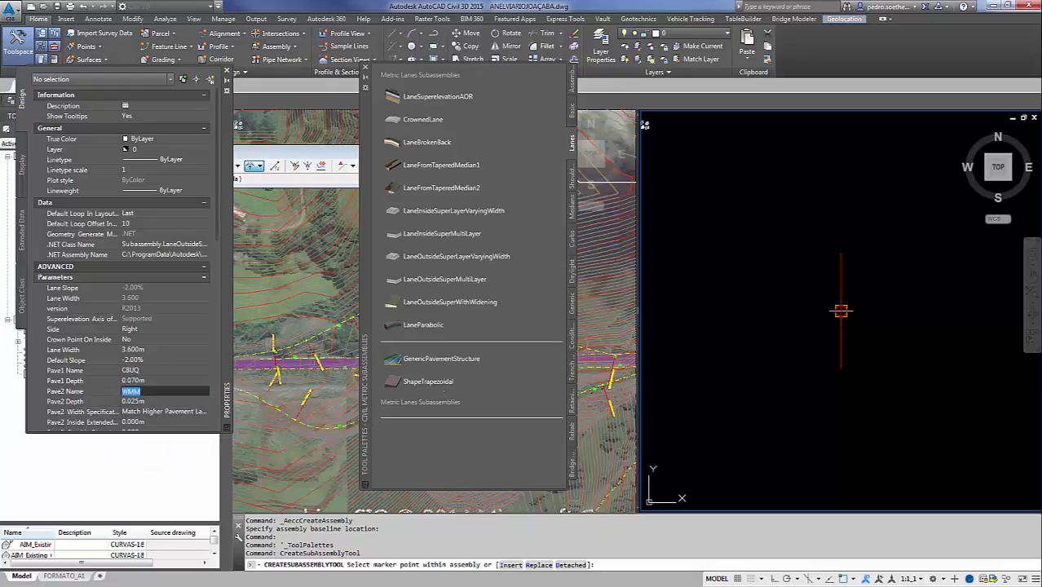
type("BASE")
left_click(152, 391)
type("B")
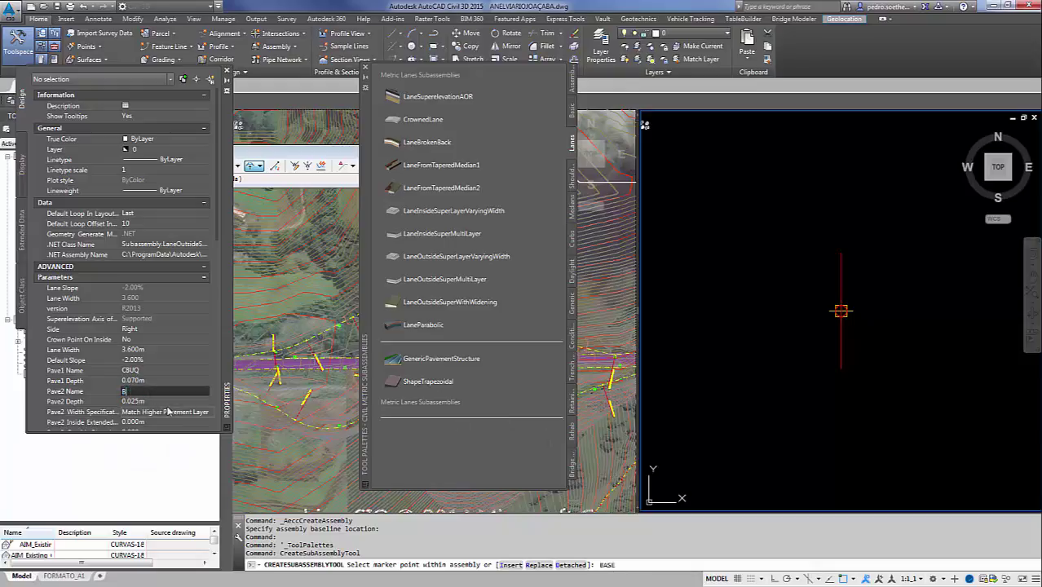
type("ASE")
left_click(159, 401)
type("30")
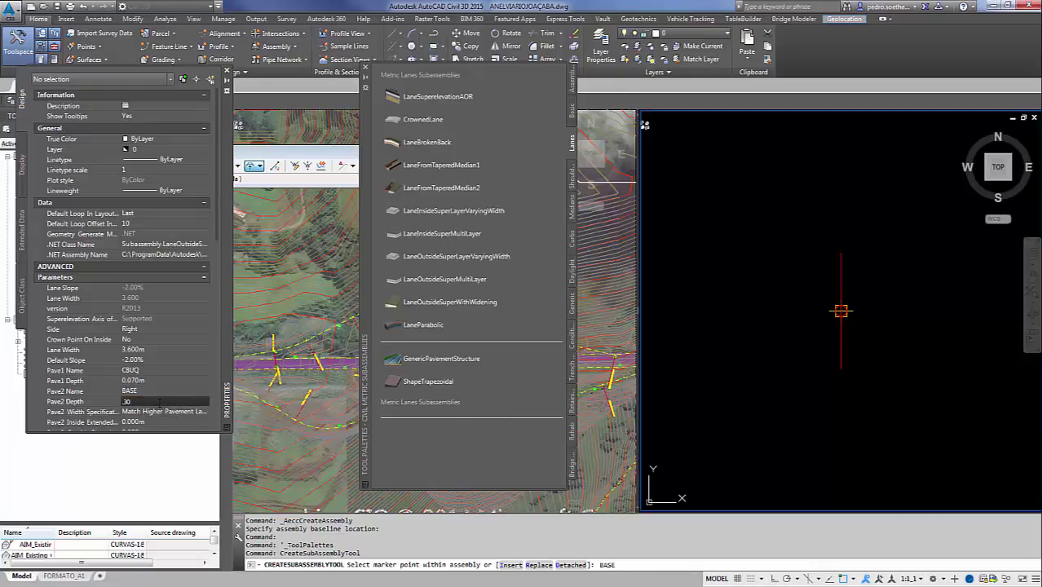
key("Return")
scroll(98, 407, "down", 4)
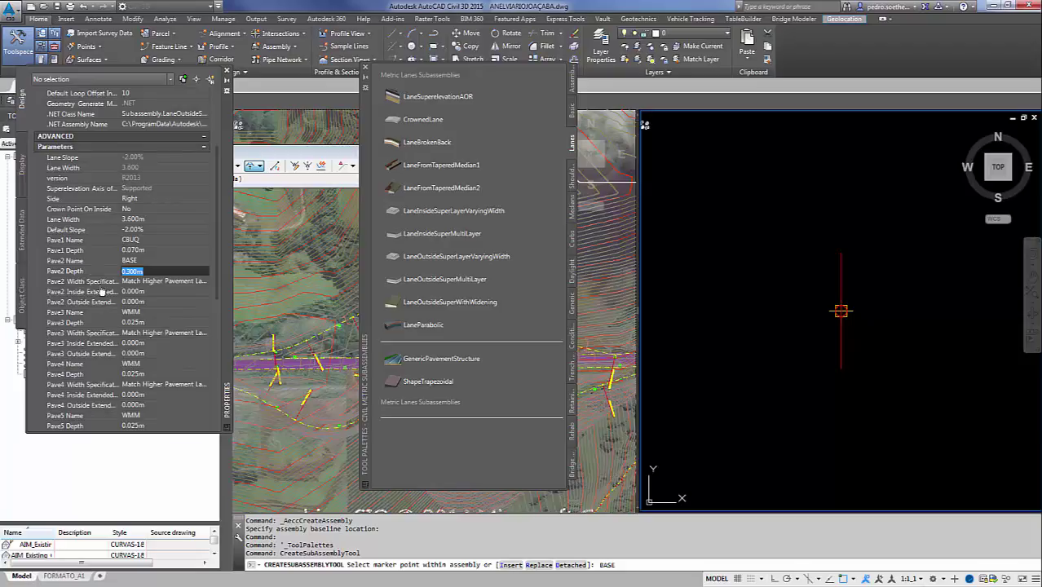
left_click(134, 292)
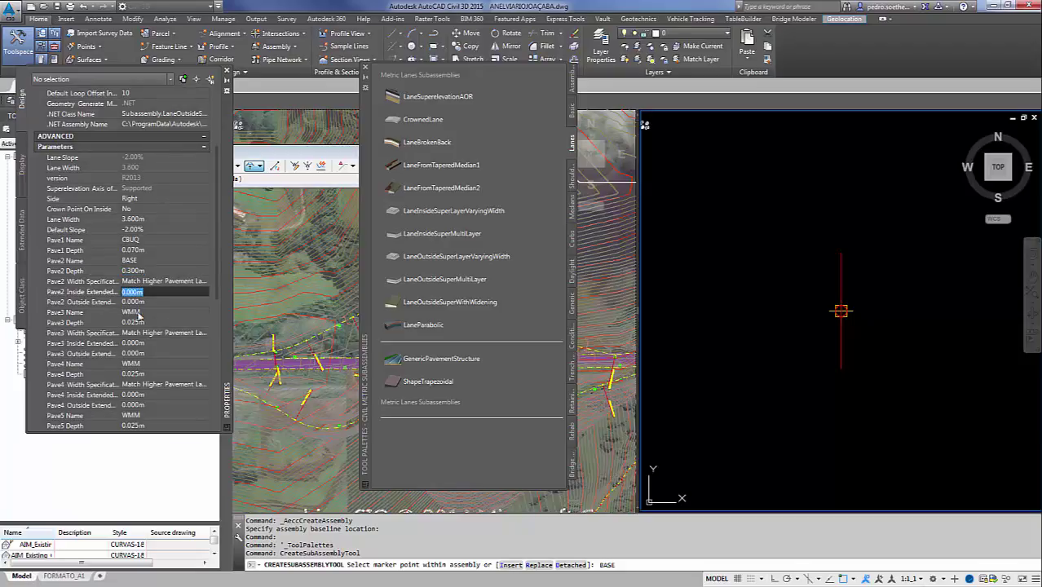
left_click(138, 313)
type("SUBBASE")
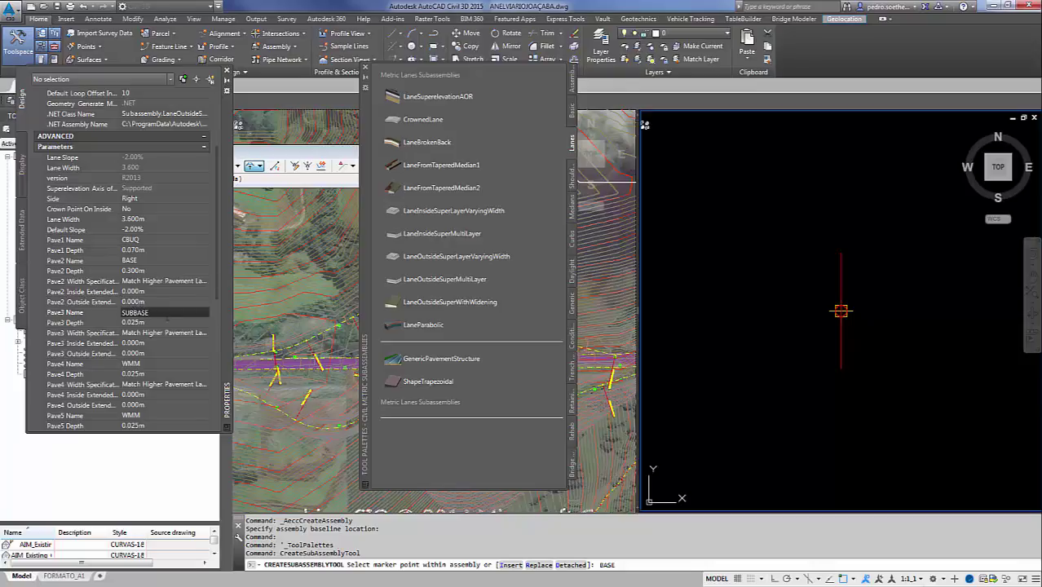
left_click(161, 322)
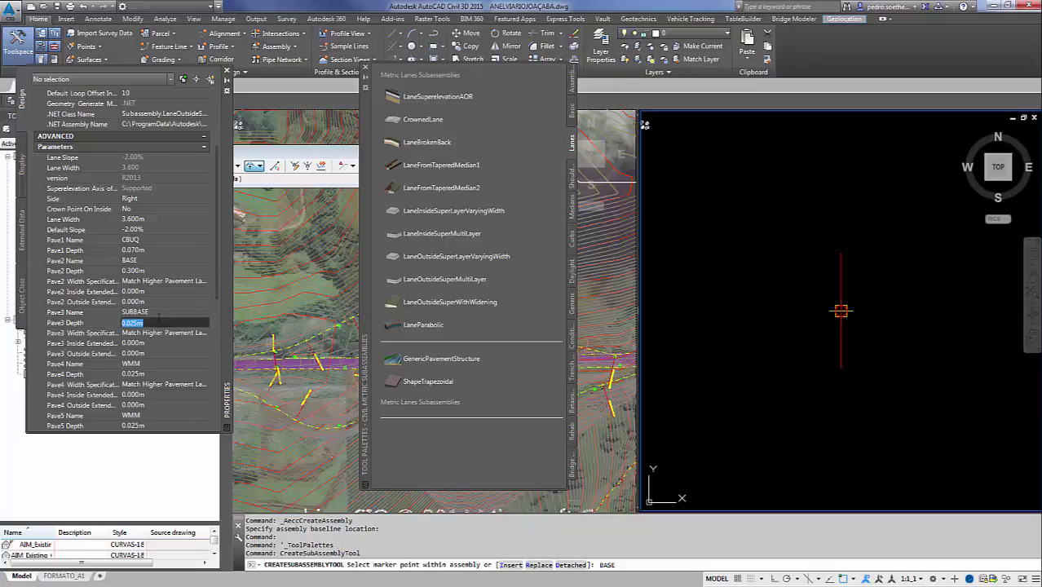
Step: Attach the lane to the assembly baseline and mirror it to the other side
left_click(841, 311)
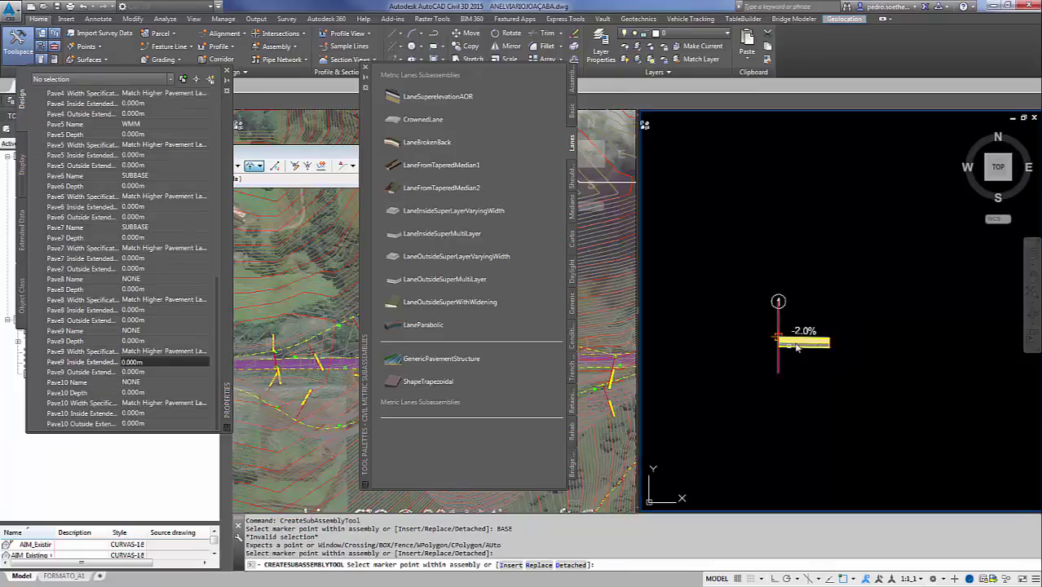
key("Return")
left_click(803, 351)
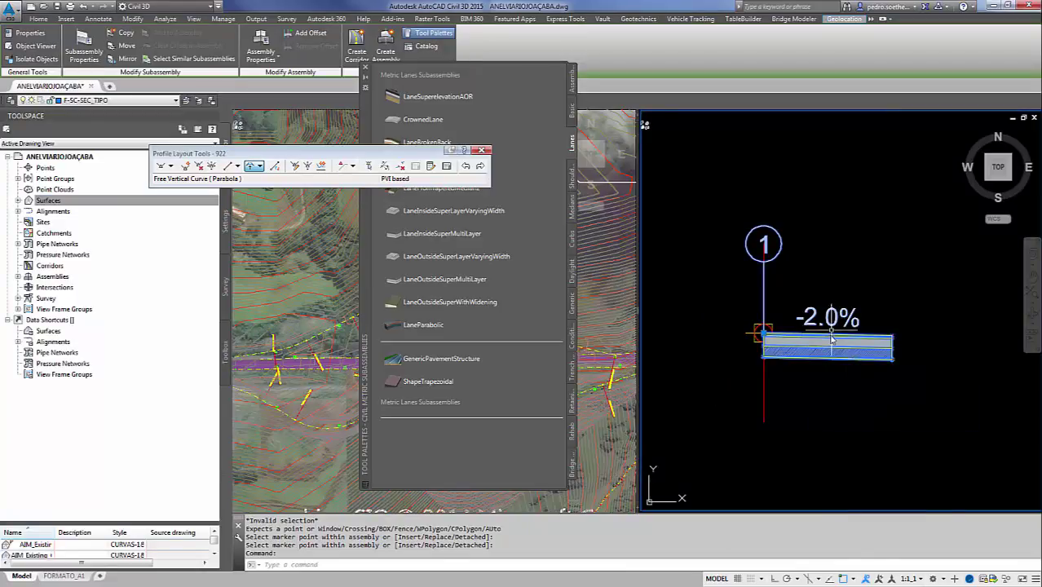
right_click(830, 336)
left_click(865, 488)
left_click(763, 333)
scroll(818, 384, "down", 2)
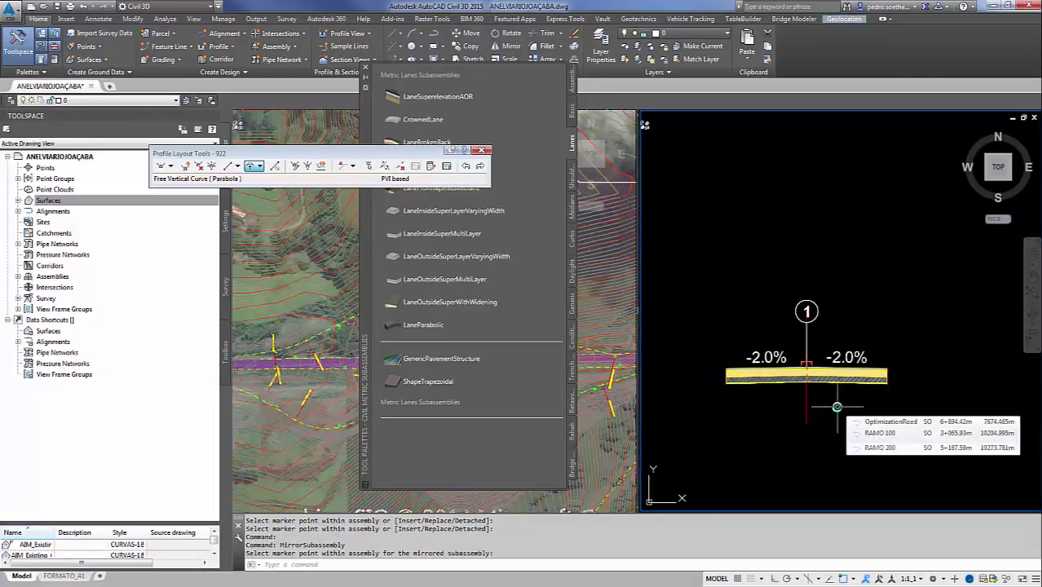
left_click(570, 120)
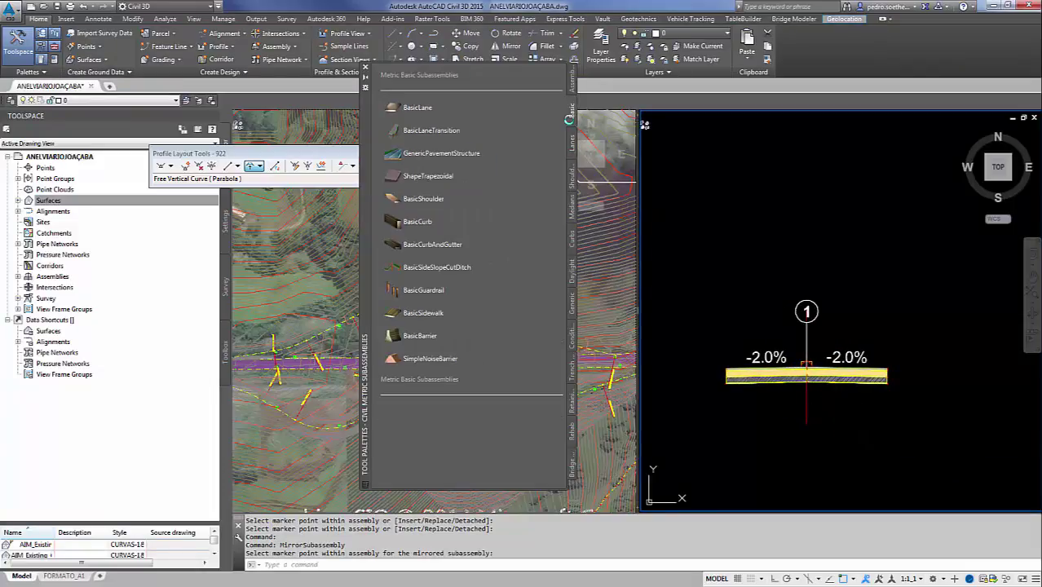
Step: Attach a ShoulderExtendAll shoulder to the right lane's outer edge
left_click(574, 190)
left_click(430, 96)
scroll(883, 376, "up", 5)
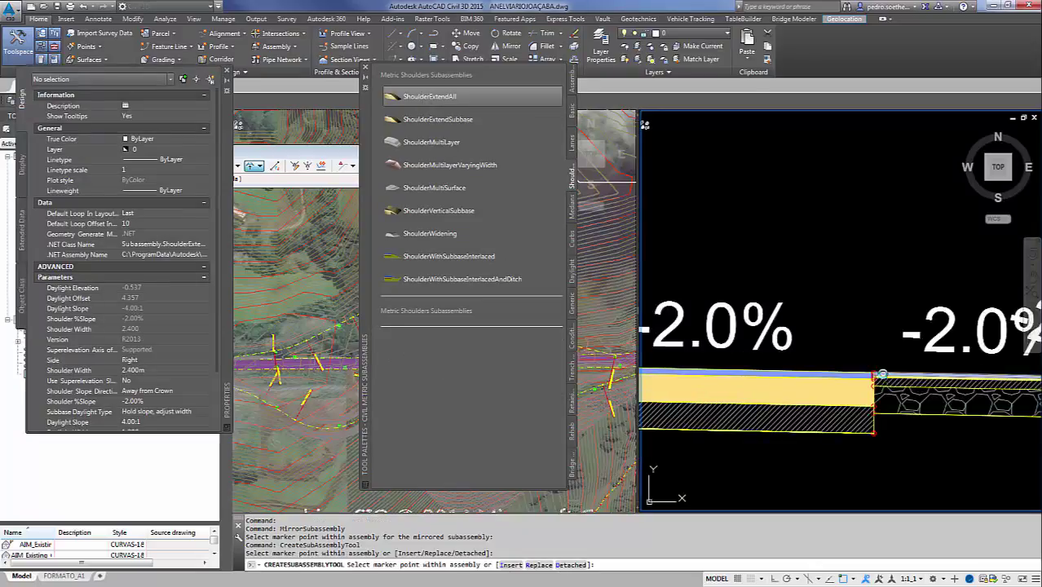
scroll(883, 375, "down", 5)
left_click(932, 389)
type("ACOSTAMENTO-DIREITA")
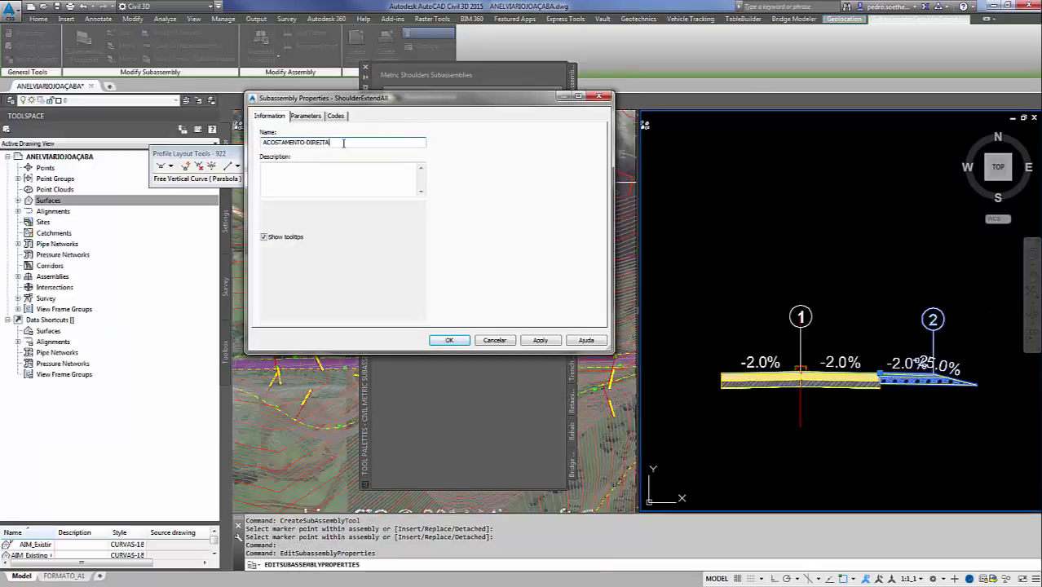
Step: Give the shoulder 2.500m width, -5.0% slope, outside-shoulder superelevation and superelevated subbase
left_click(306, 116)
left_click(396, 164)
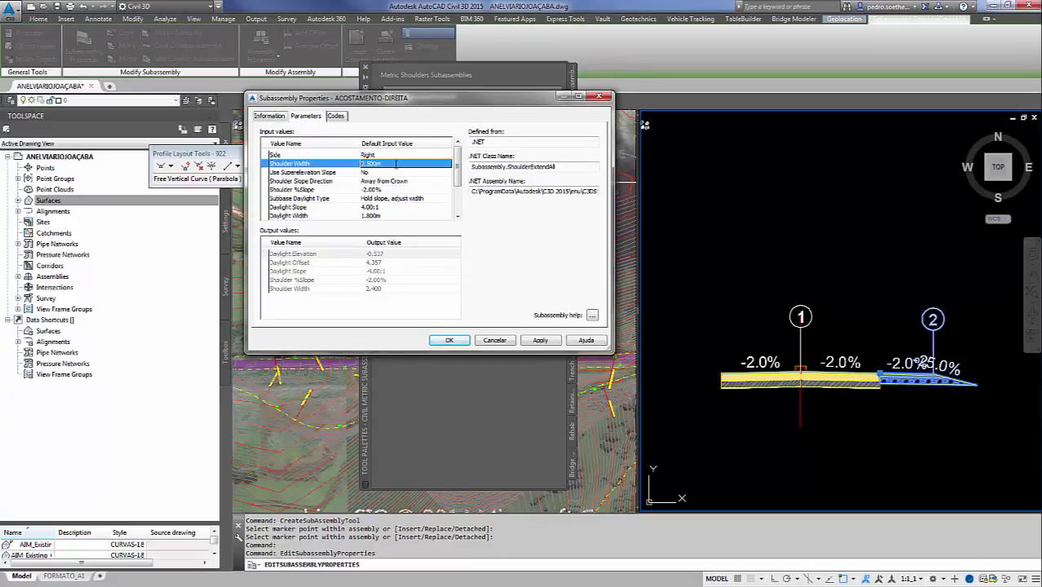
left_click(396, 190)
type("-5")
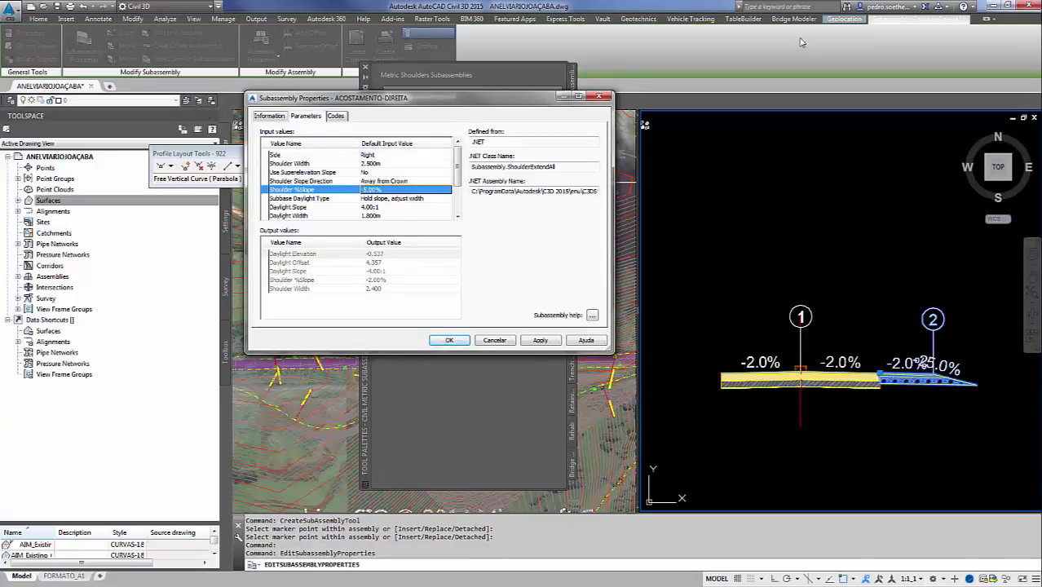
left_click(391, 172)
left_click(401, 206)
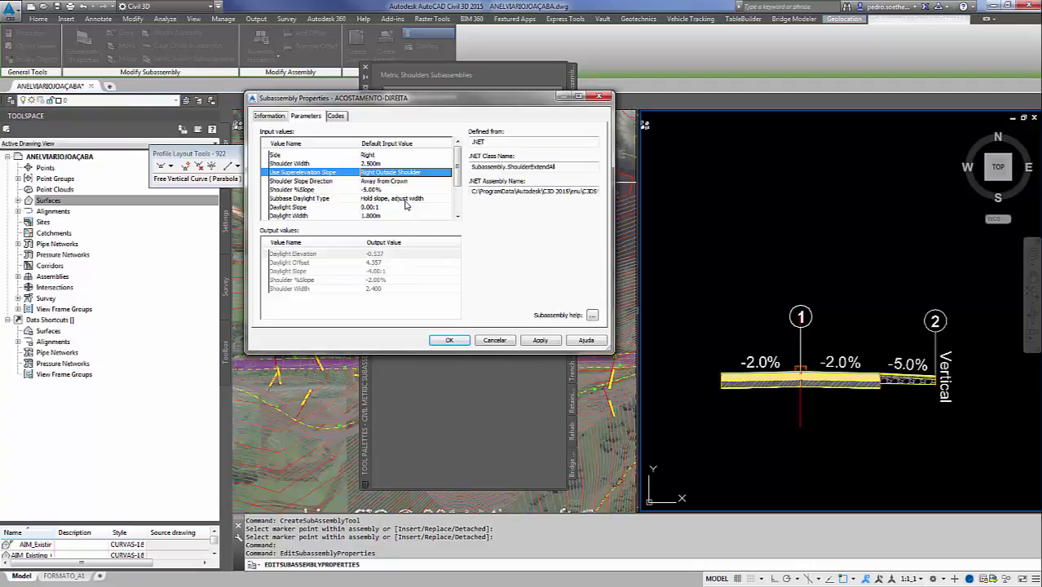
scroll(463, 166, "down", 2)
left_click(383, 185)
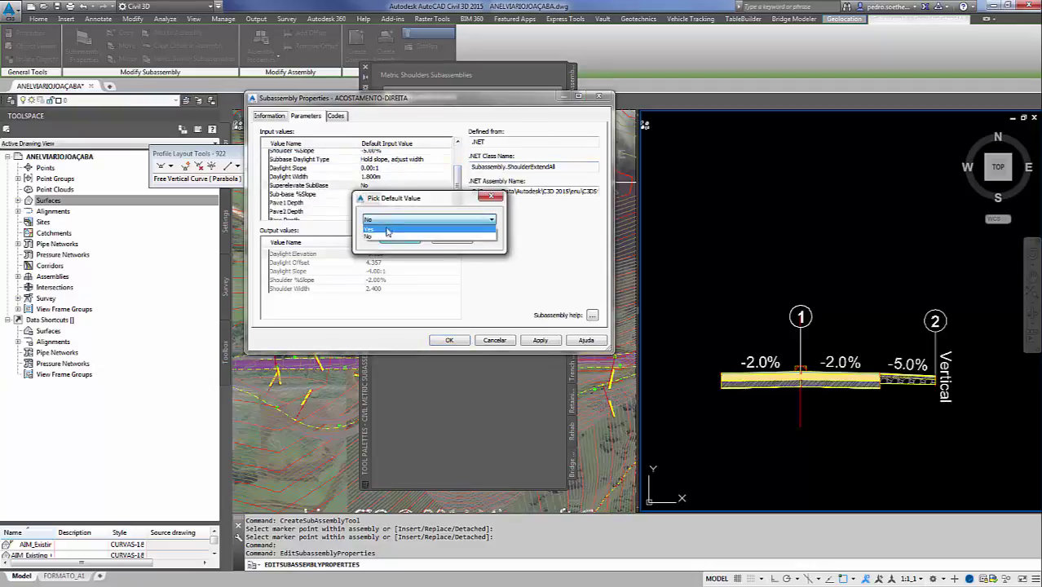
left_click(400, 238)
left_click(448, 340)
Step: Mirror the shoulder to the left side of the assembly
right_click(839, 371)
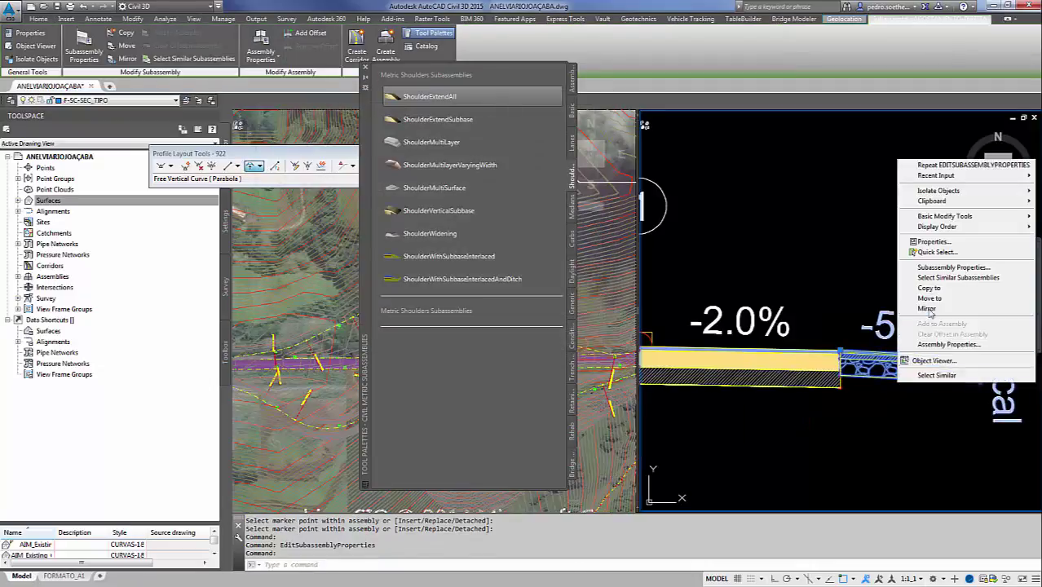
left_click(914, 437)
scroll(848, 385, "down", 2)
scroll(848, 385, "up", 3)
left_click(788, 359)
scroll(788, 357, "down", 2)
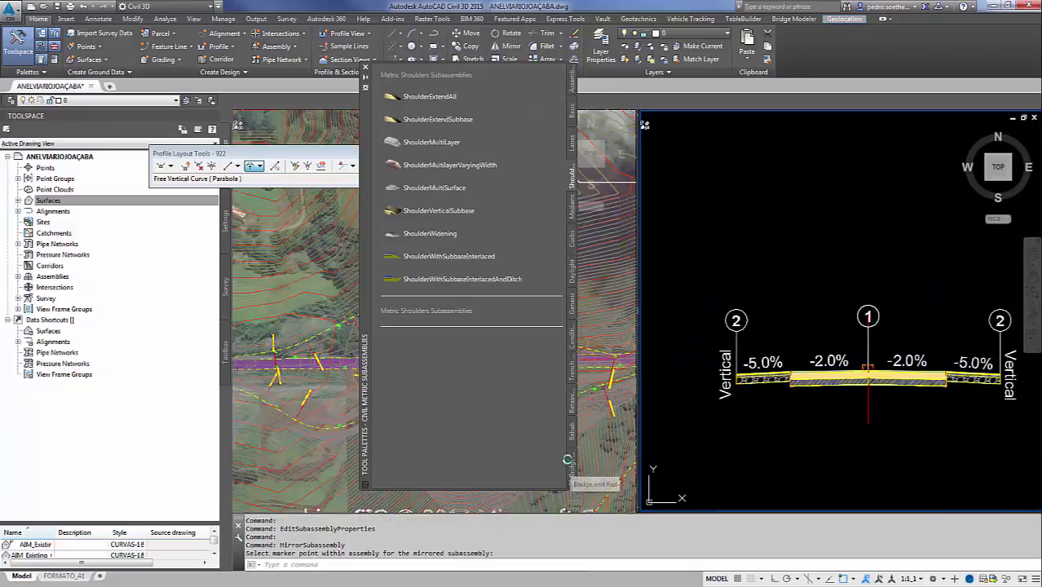
left_click(573, 431)
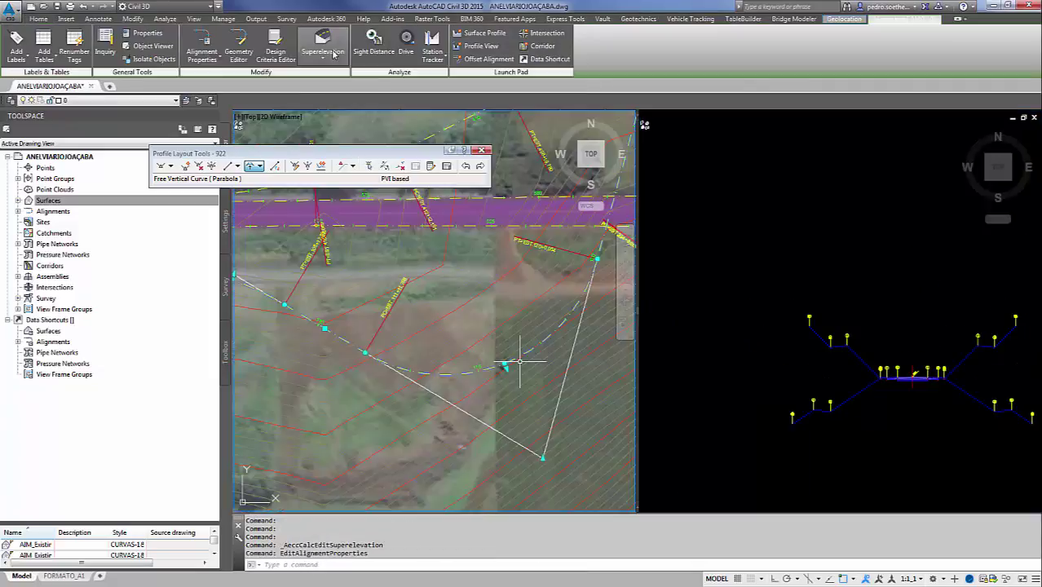
Step: Start superelevation calculation as an undivided planar roadway pivoting on its left side
left_click(323, 42)
left_click(358, 76)
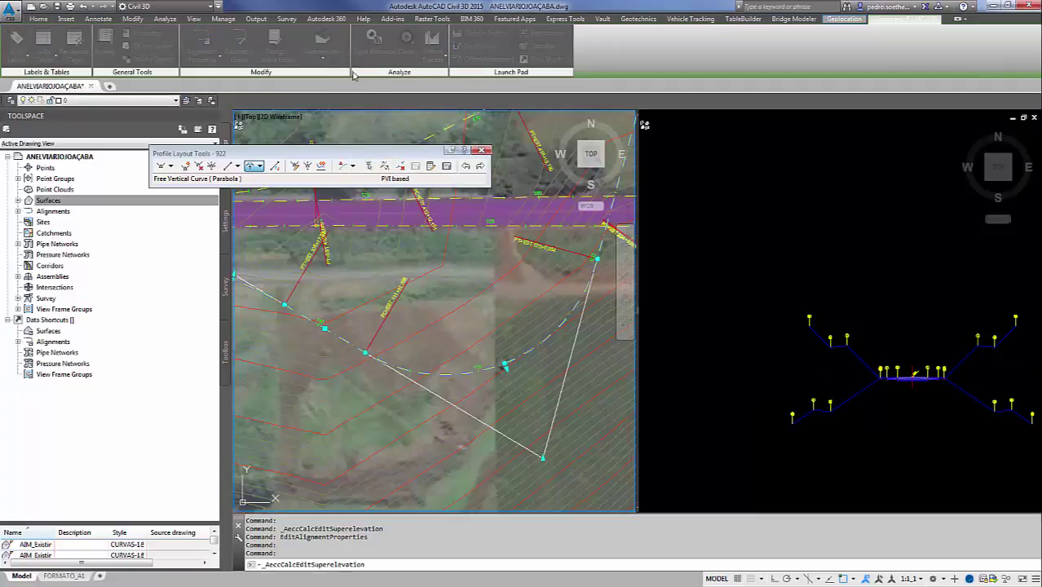
left_click(563, 276)
left_click_drag(563, 114, 567, 79)
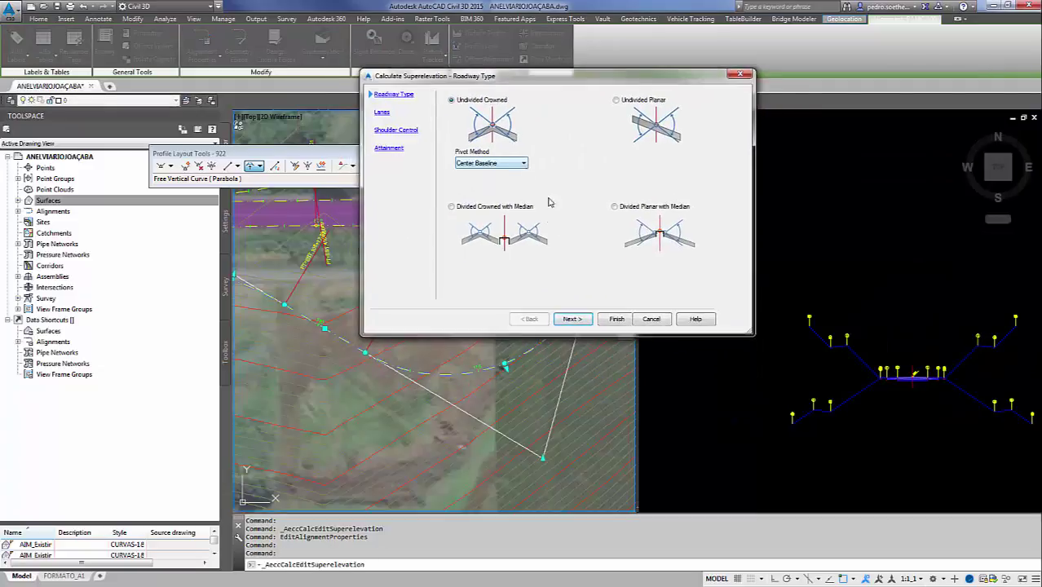
left_click(628, 100)
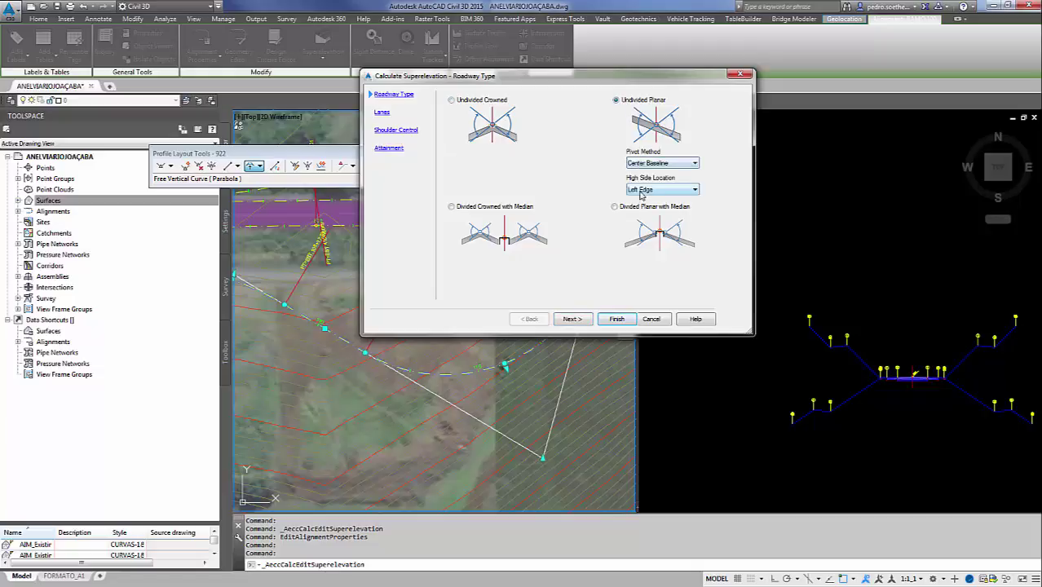
left_click(644, 190)
left_click(644, 190)
left_click(644, 190)
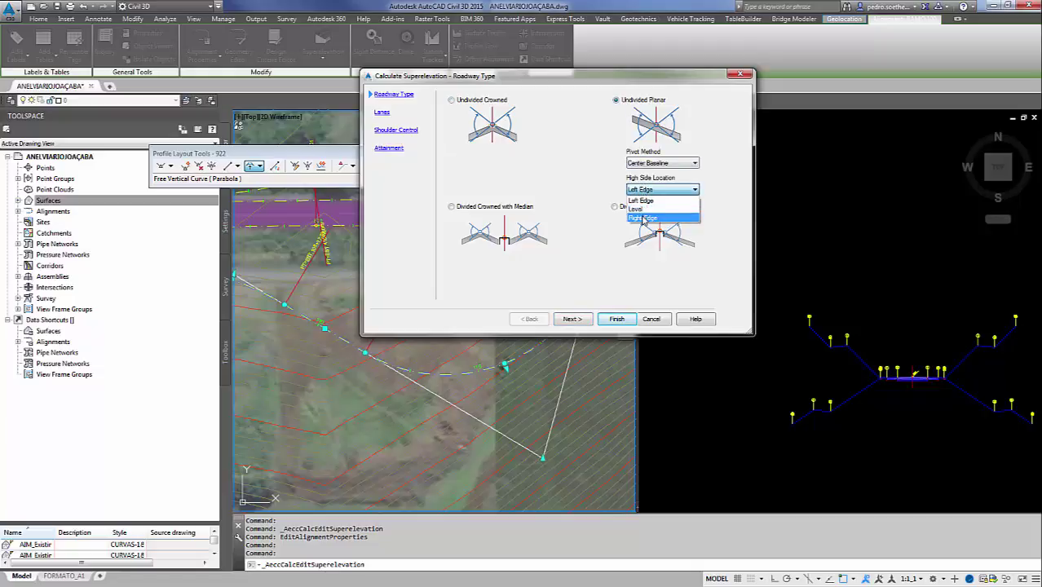
left_click(643, 217)
left_click(644, 190)
left_click(641, 199)
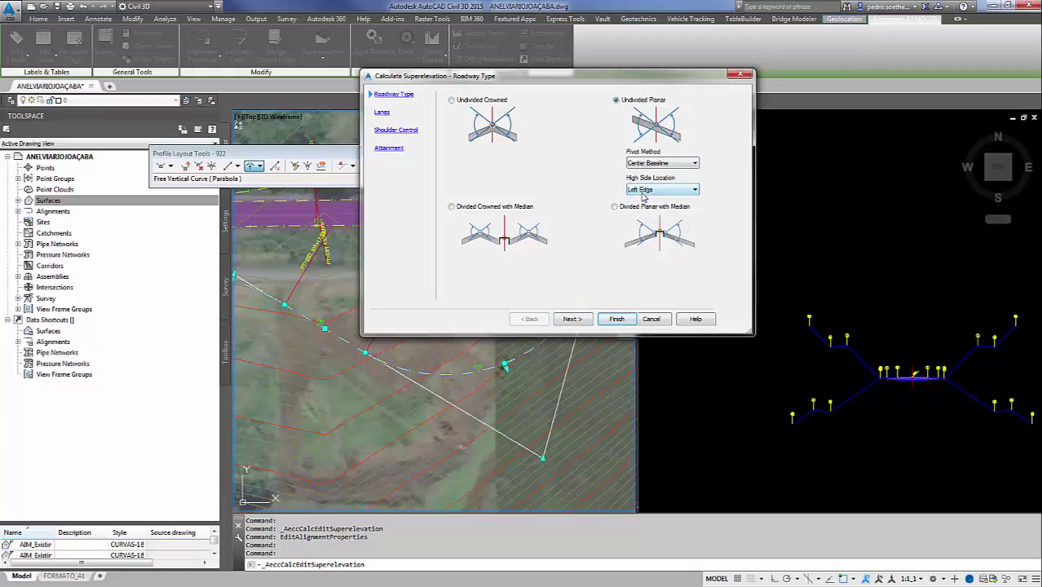
left_click(644, 190)
left_click(656, 163)
left_click(641, 200)
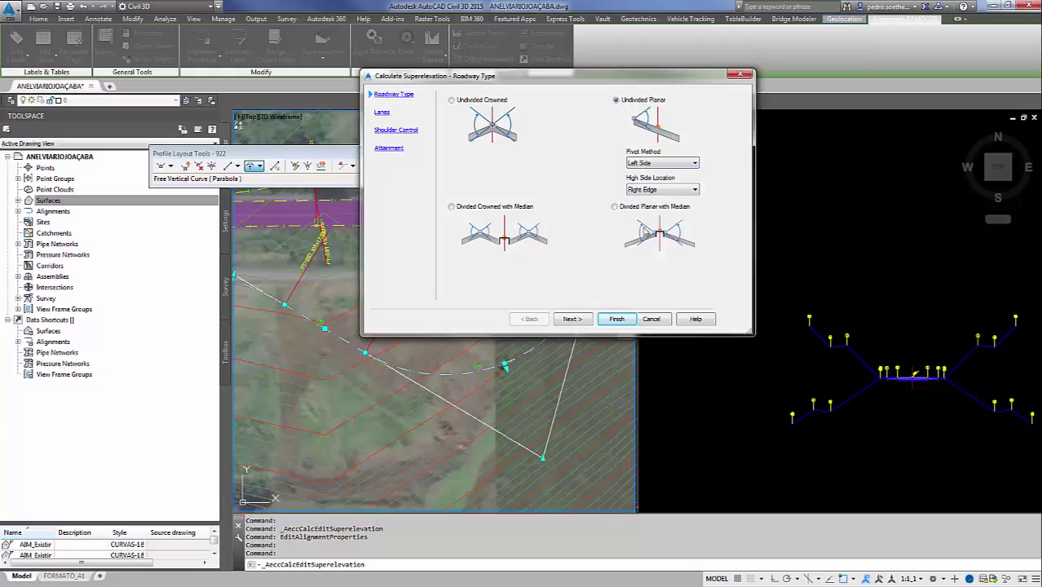
Step: Accept the lane, shoulder and attainment defaults, finish, and close the superelevation table
left_click(573, 320)
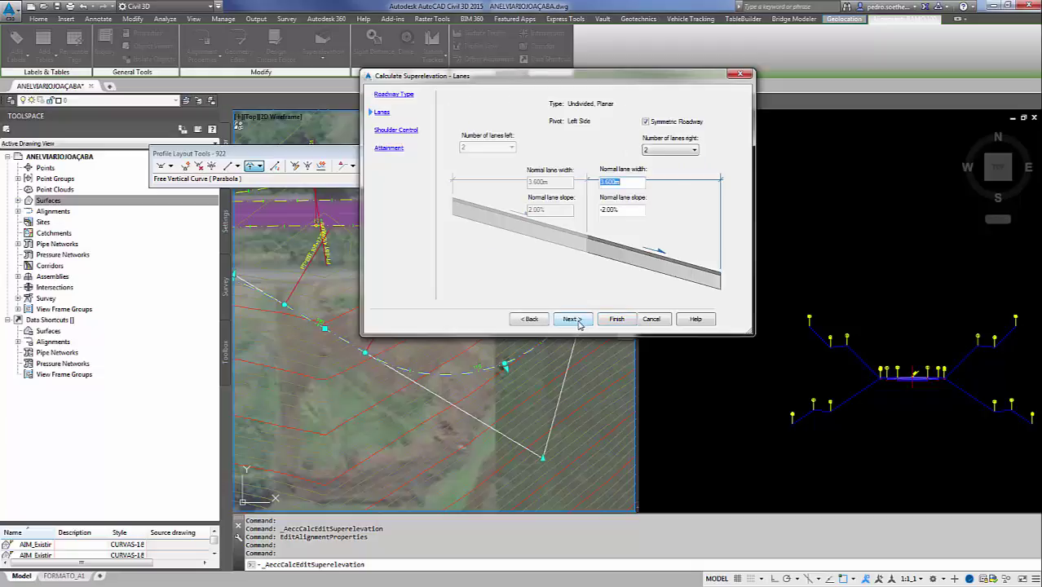
left_click(587, 319)
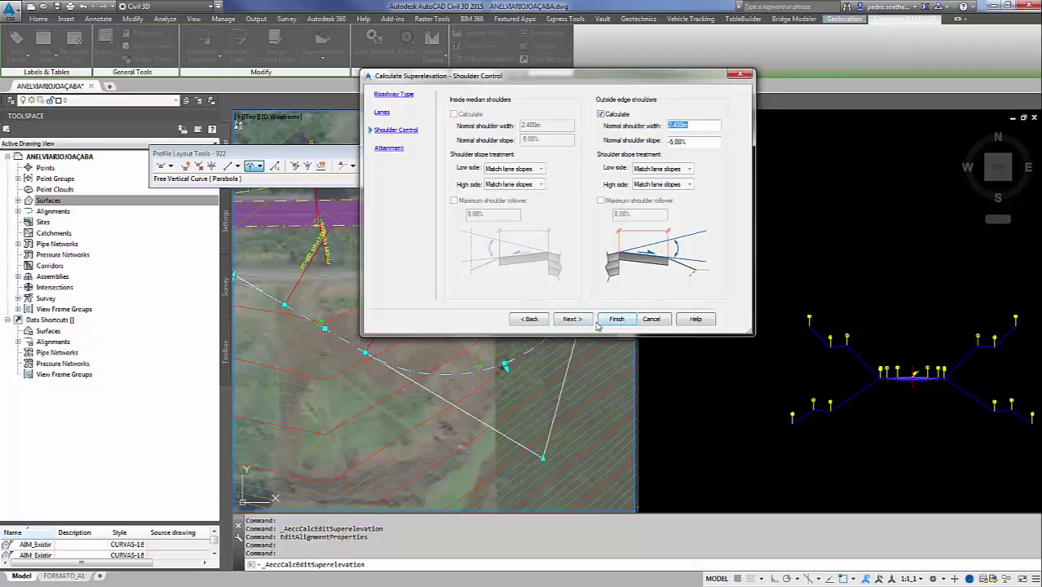
left_click(592, 321)
left_click(628, 119)
left_click(606, 181)
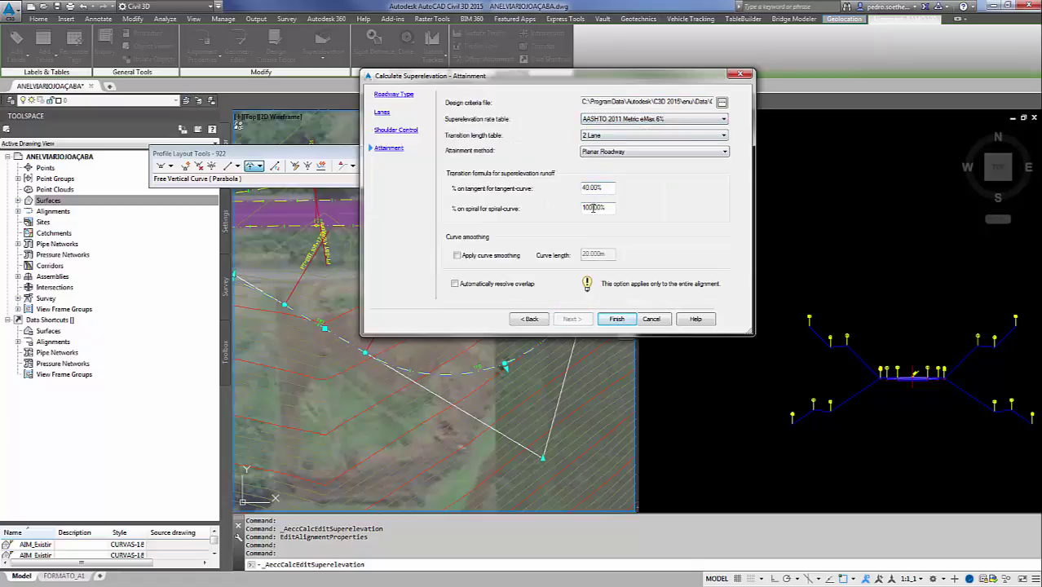
left_click(633, 319)
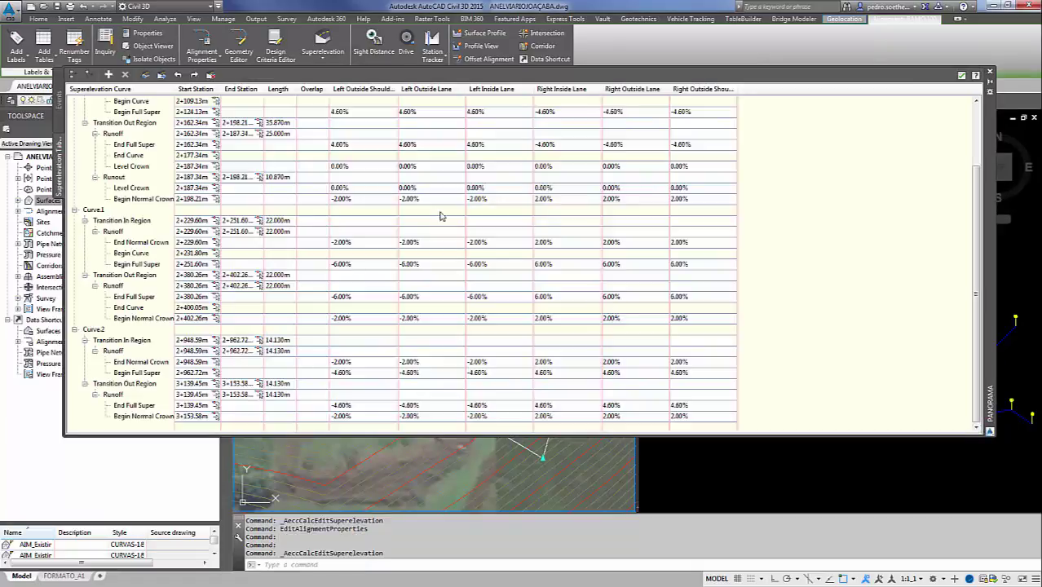
left_click(989, 72)
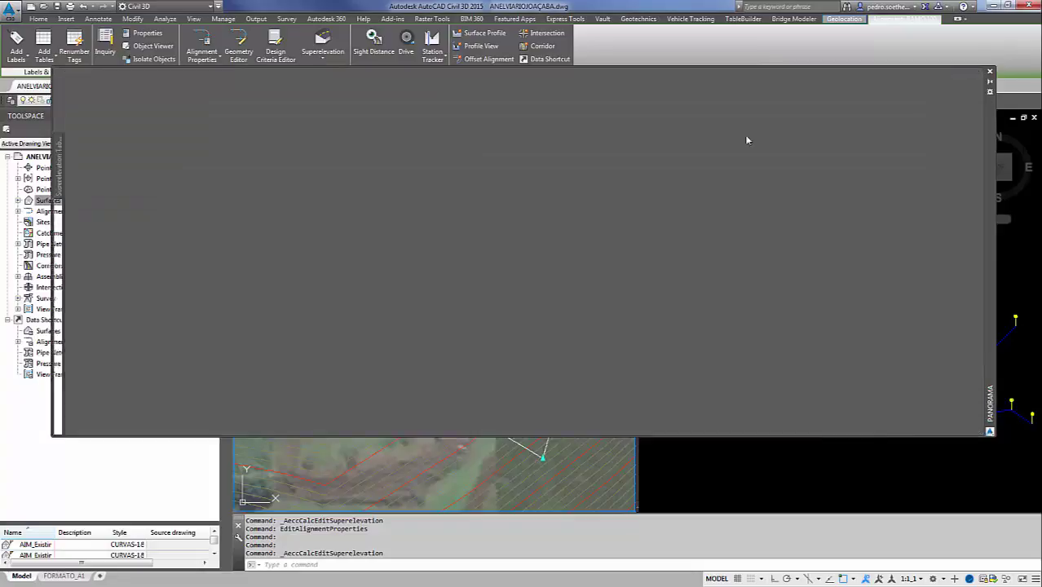
key("Escape")
scroll(448, 347, "down", 5)
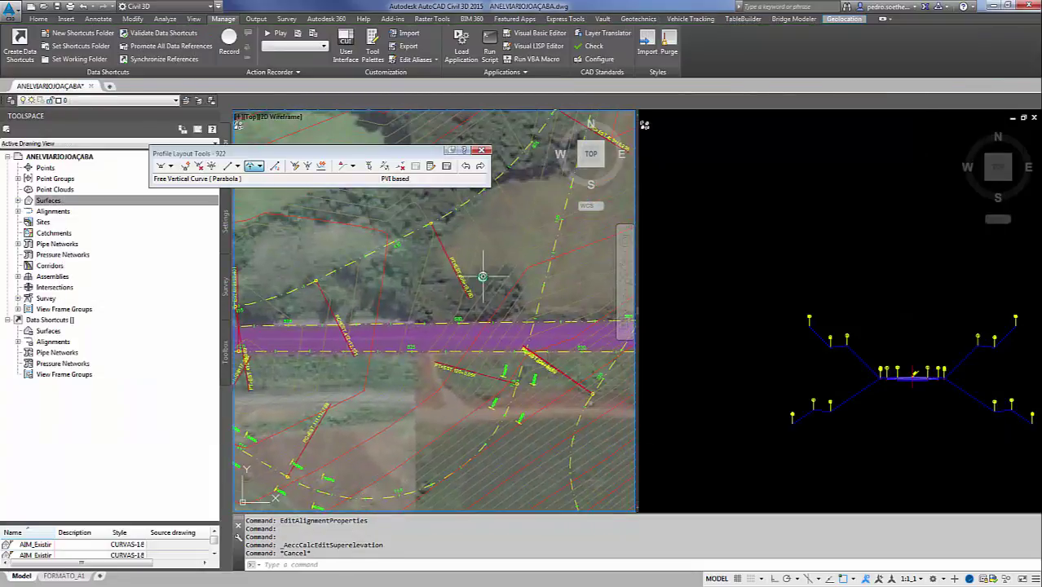
Step: Copy the ramp assembly straight down below the original with Ortho on
middle_click_drag(913, 375, 848, 267)
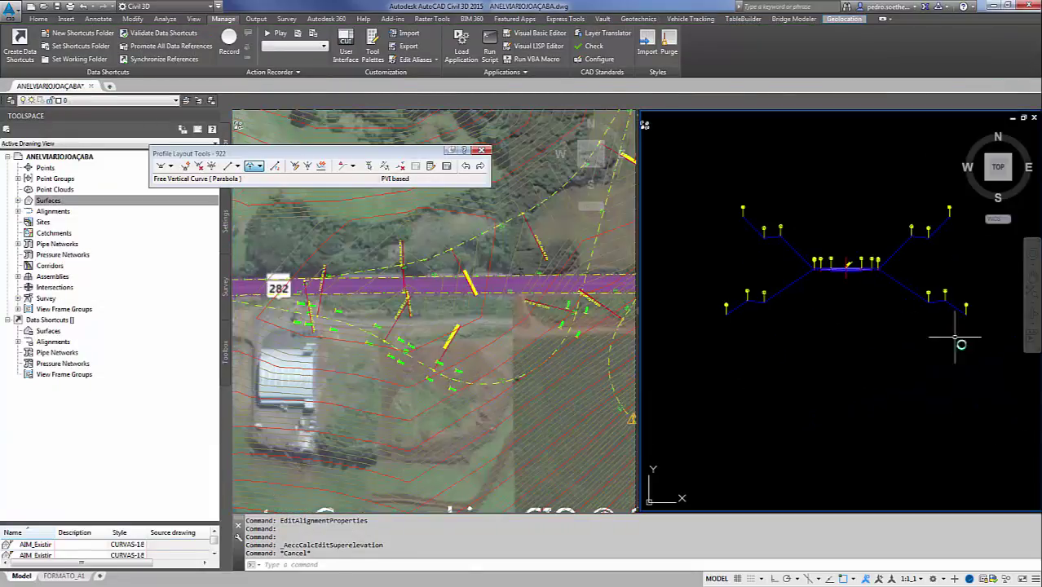
left_click_drag(876, 278, 847, 244)
type("p")
key("Return")
left_click(846, 244)
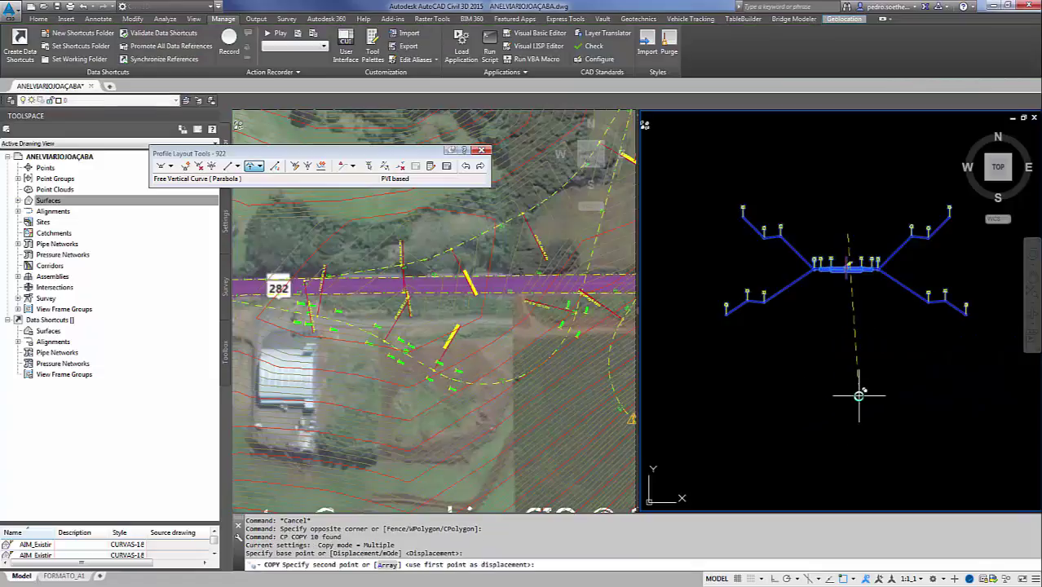
key("F8")
left_click(865, 424)
scroll(856, 424, "up", 3)
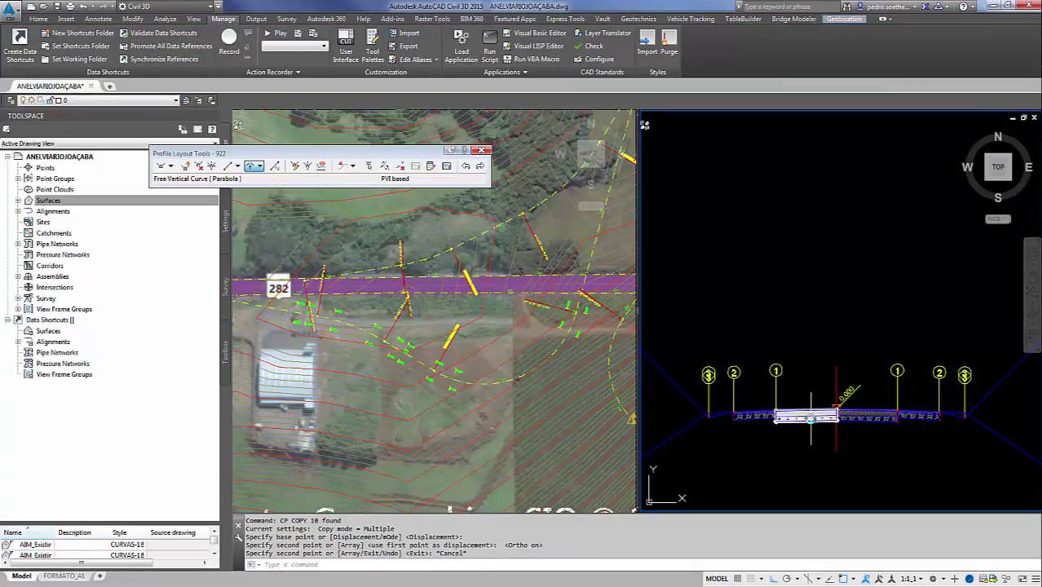
key("Escape")
Step: Erase one lane subassembly from the copy and widen the remaining lane to 7.200 m
key("e")
key("Return")
right_click(889, 419)
left_click(929, 338)
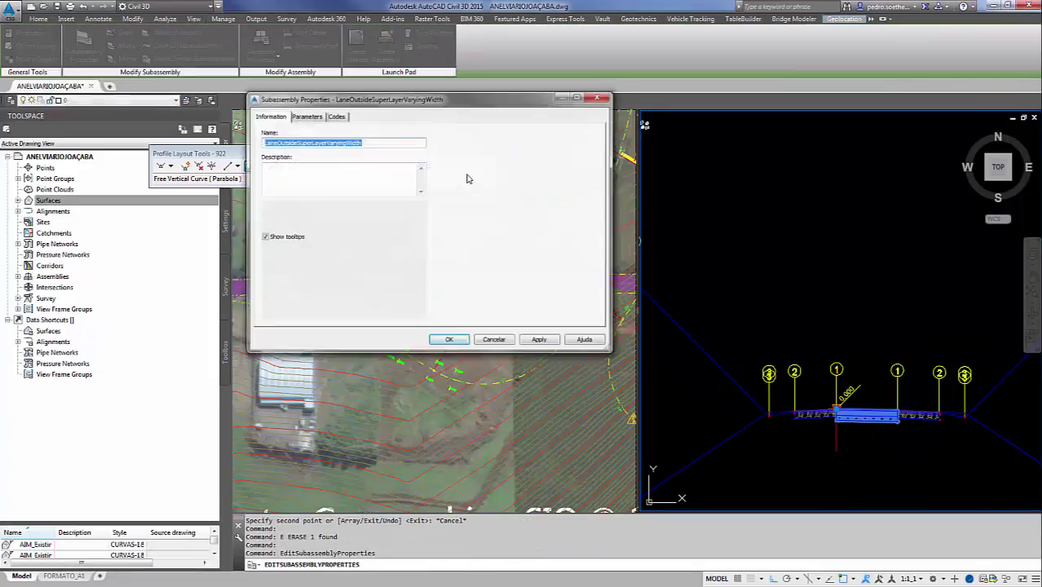
left_click(308, 115)
left_click(393, 173)
type("7.200m")
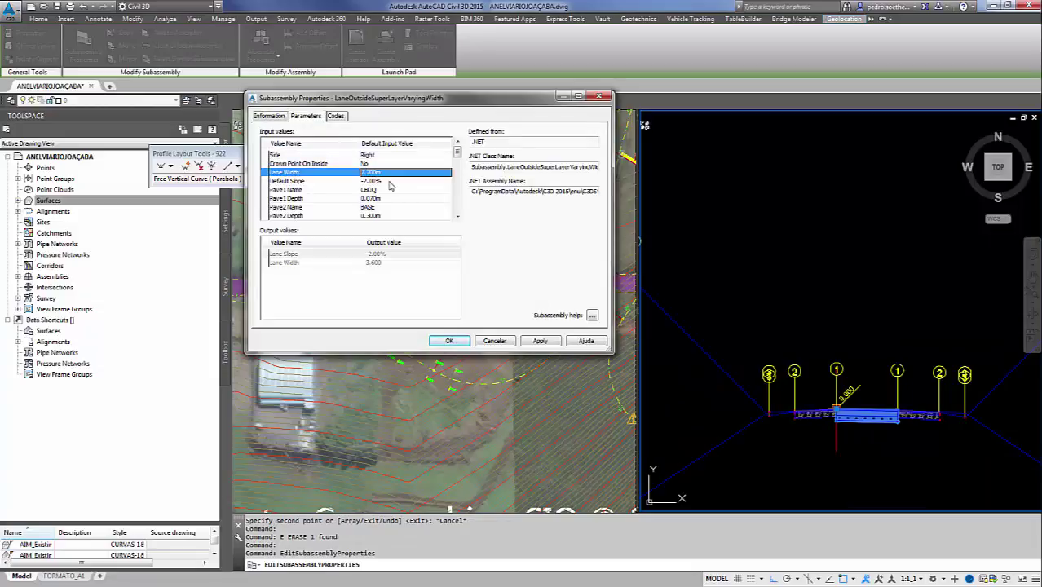
left_click(394, 181)
left_click(449, 341)
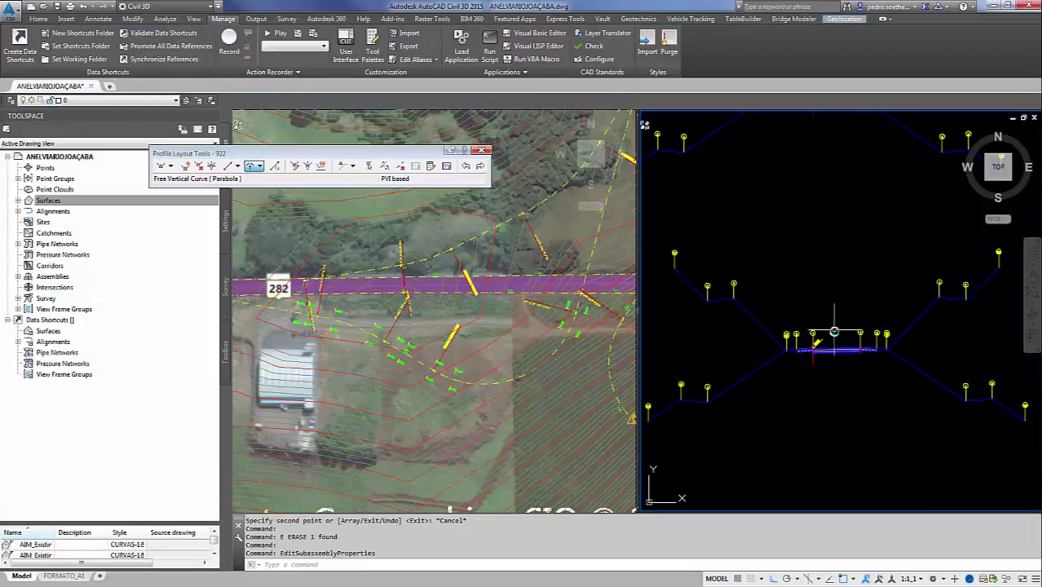
key("Escape")
left_click(489, 188)
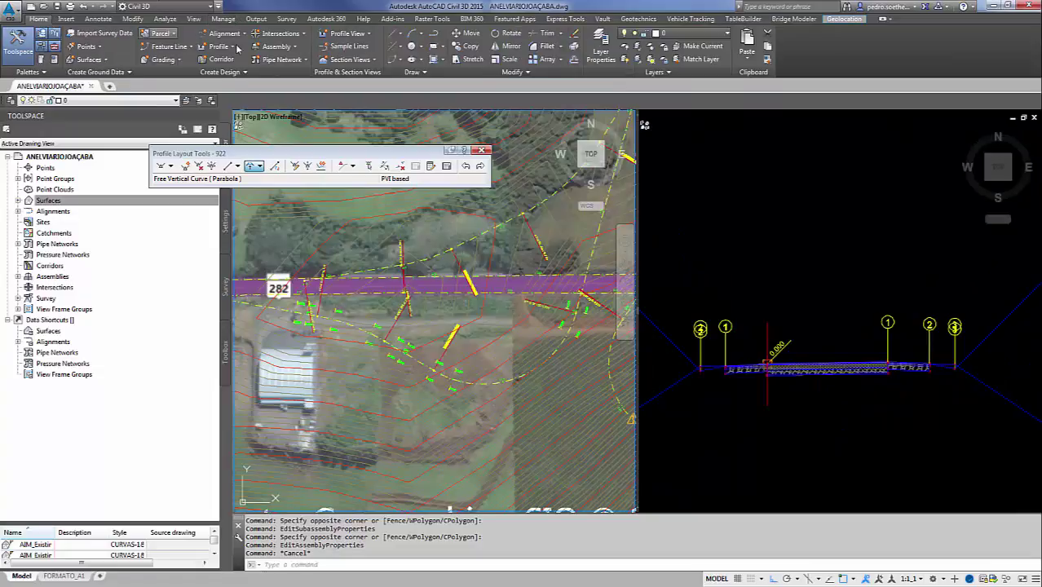
Step: Define corridor RAMO-100 with alignment RAMO 100, profile VERTICAL-929, assembly RAMO 100, and target AIM_Existing_Ground (5)
left_click(207, 60)
type("RAMO-100")
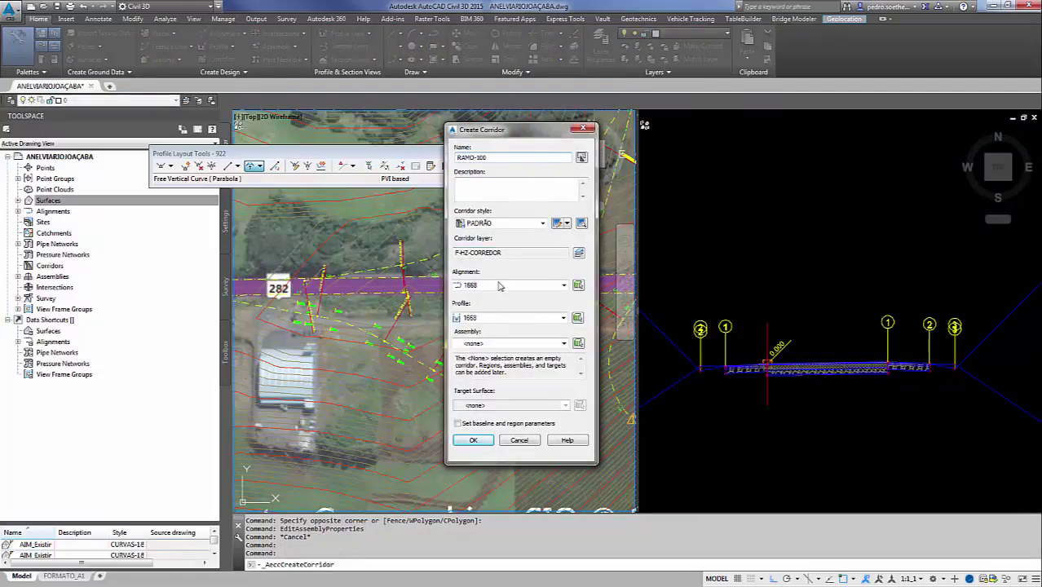
left_click(500, 285)
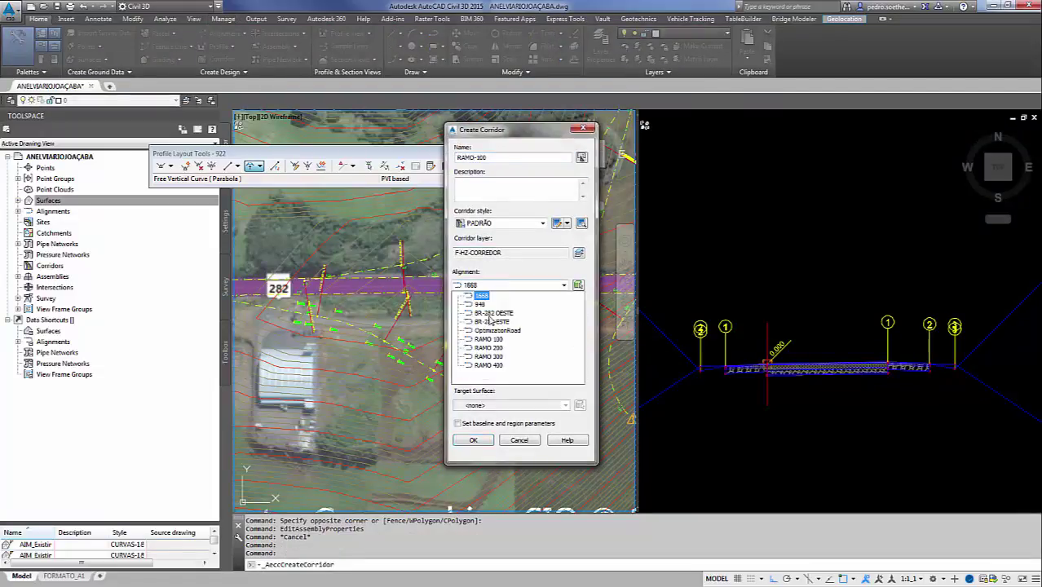
left_click(490, 322)
left_click(493, 318)
left_click(491, 331)
left_click(489, 341)
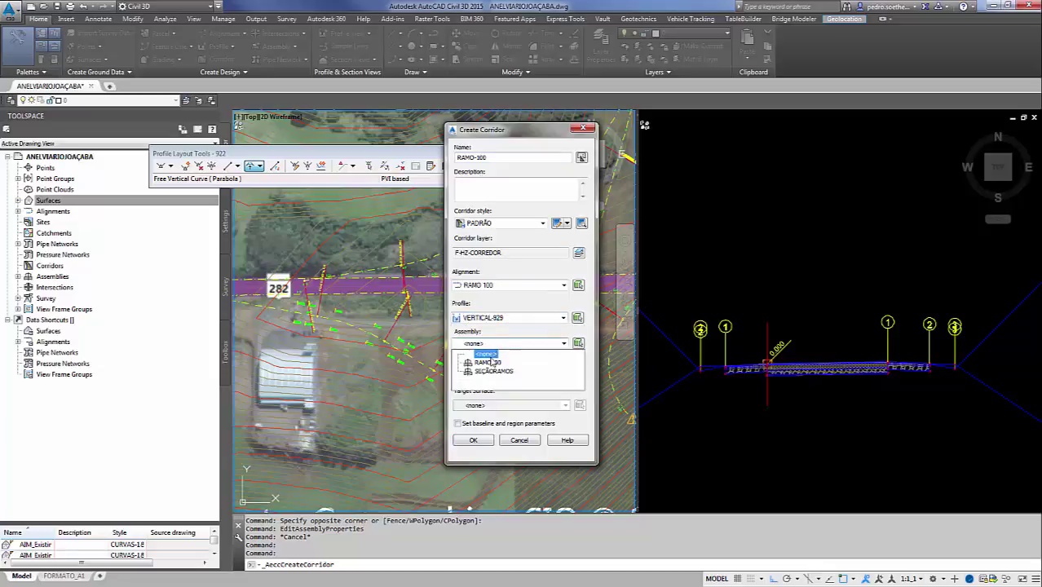
left_click(490, 352)
left_click(491, 406)
left_click(495, 433)
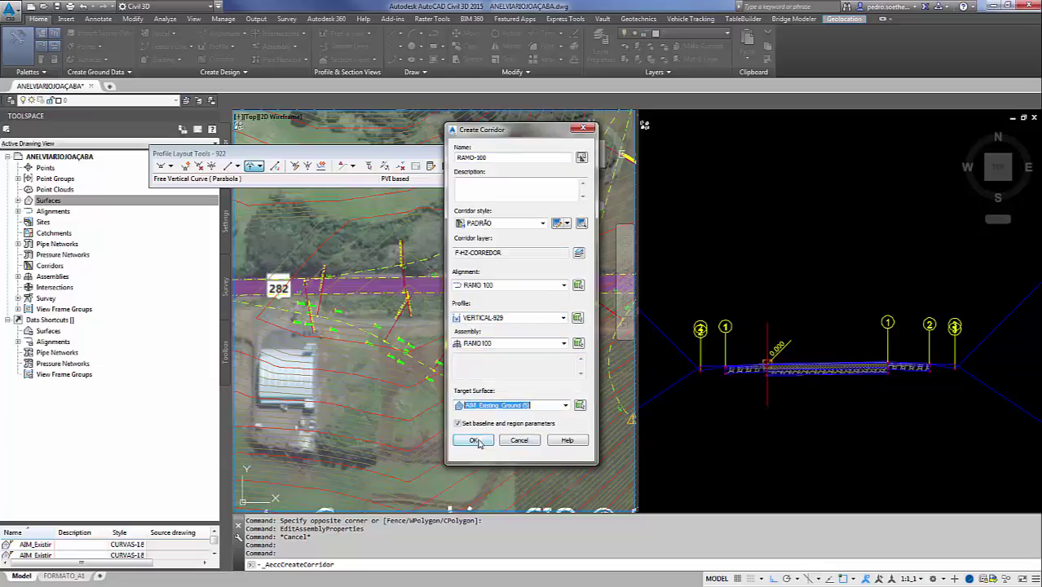
left_click(474, 440)
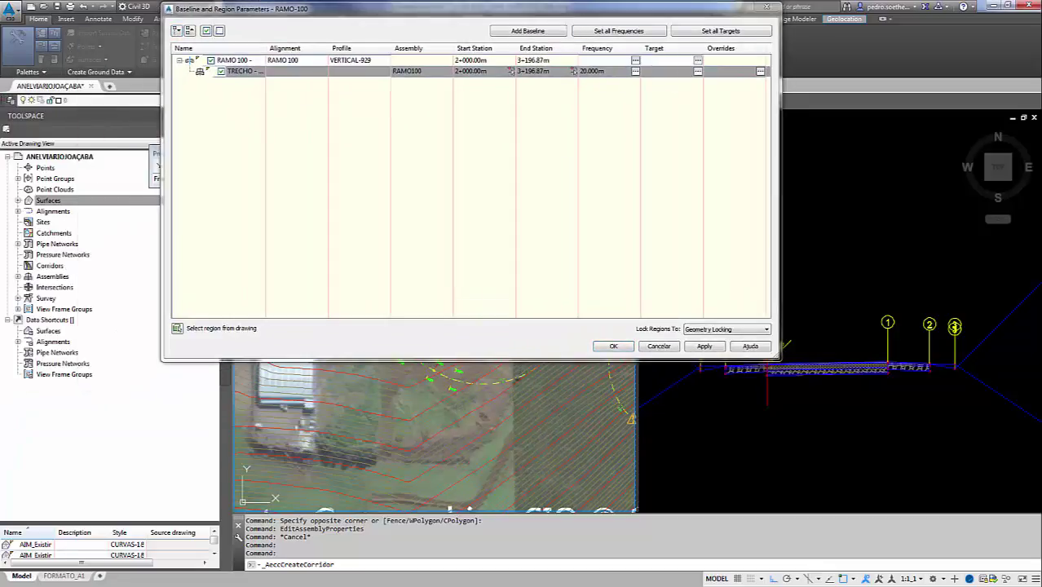
Step: Accept the corridor region's target mapping and assembly frequency settings
left_click(697, 71)
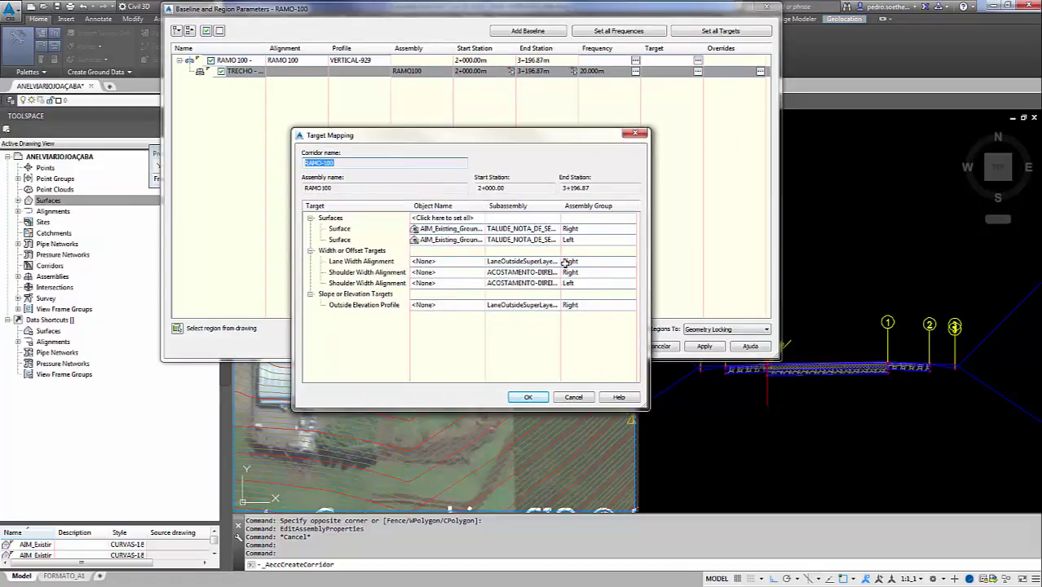
left_click(528, 397)
left_click(636, 71)
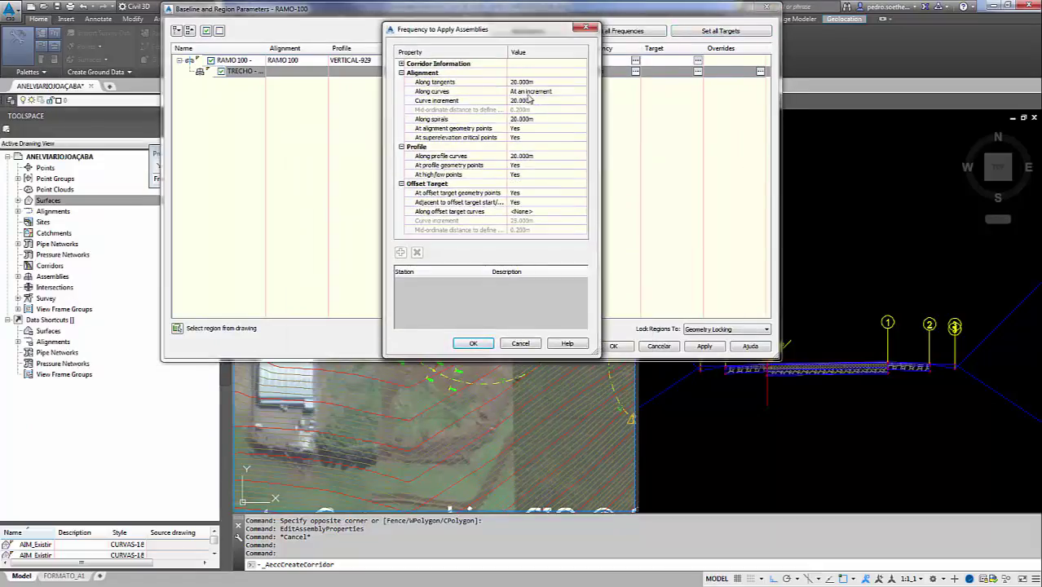
left_click(478, 343)
Step: Build the RAMO-100 corridor and select its design profile in the profile view
left_click(614, 347)
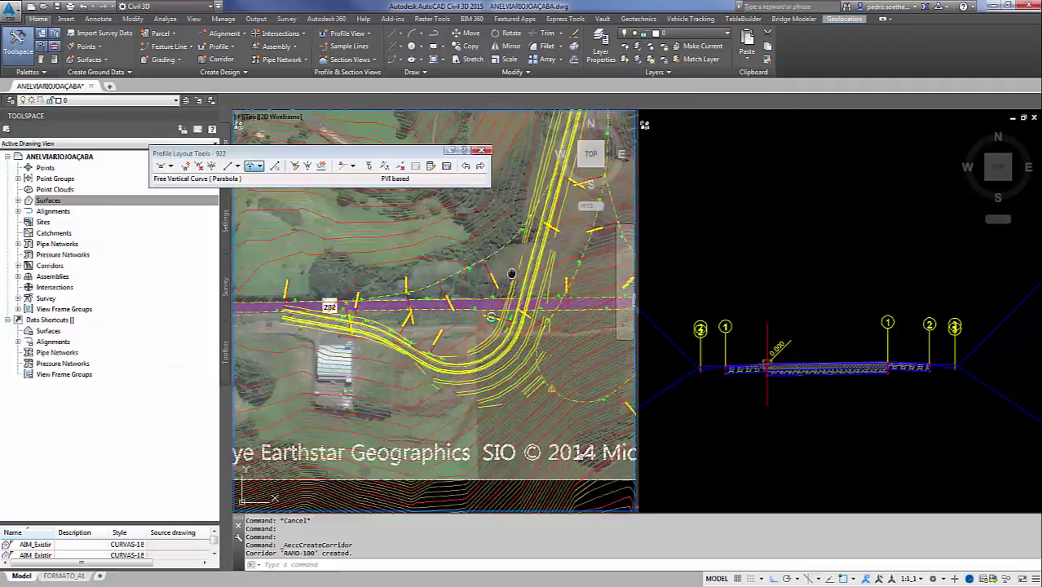
scroll(501, 409, "up", 2)
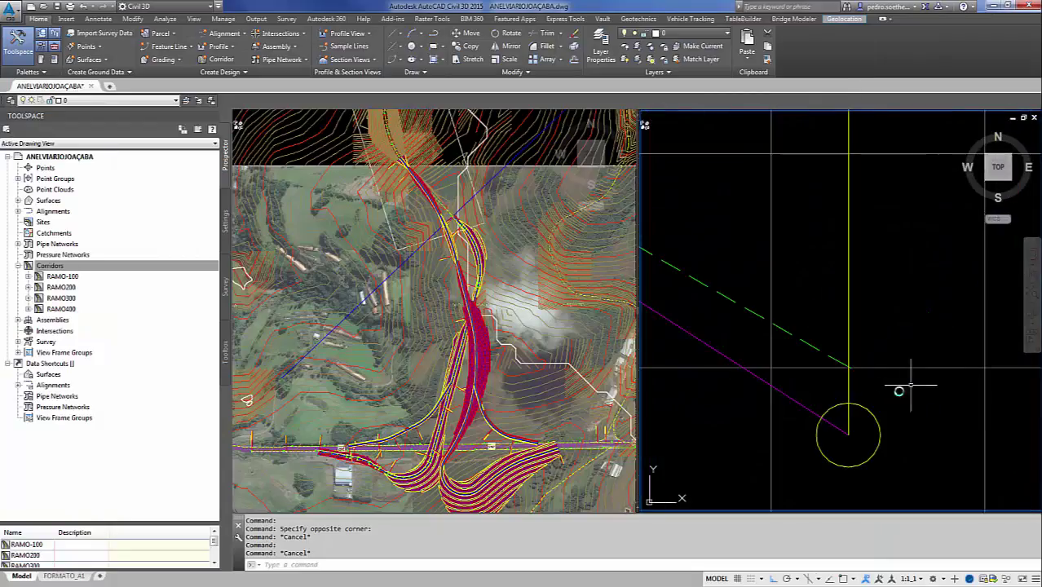
left_click(840, 425)
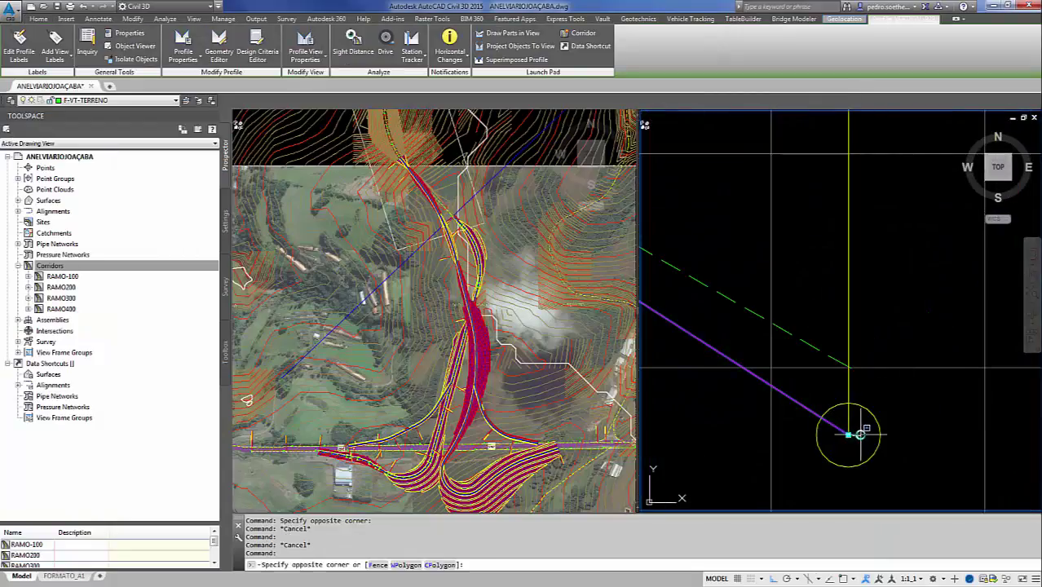
Step: Stretch a profile PVI grip to a new position, then zoom out in the plan view
scroll(848, 424, "up", 2)
left_click(808, 417)
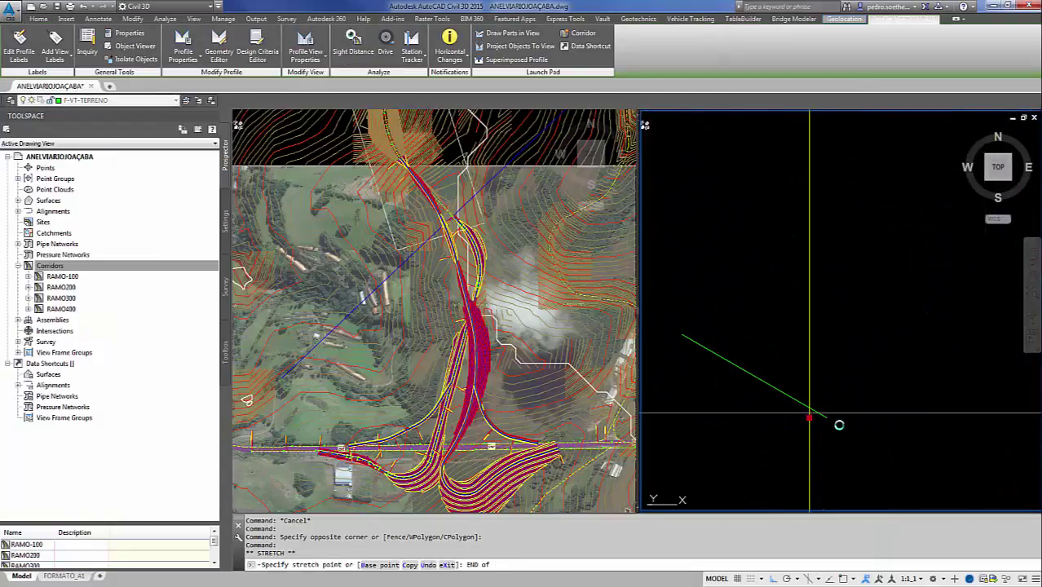
scroll(839, 424, "down", 2)
scroll(860, 359, "down", 2)
key("Escape")
scroll(852, 338, "down", 2)
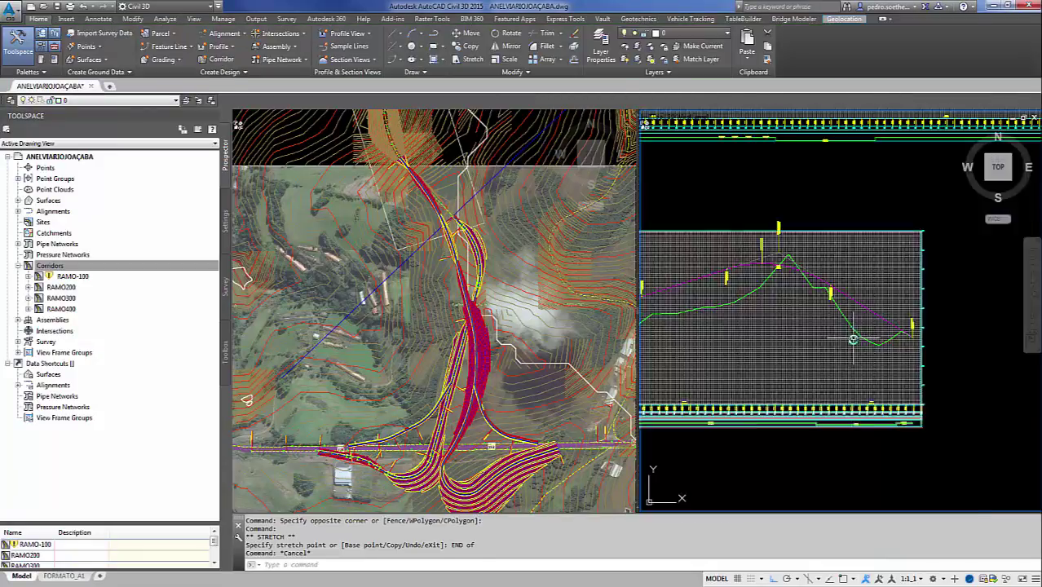
scroll(853, 338, "down", 2)
left_click(432, 391)
scroll(409, 352, "down", 1)
scroll(409, 352, "down", 1)
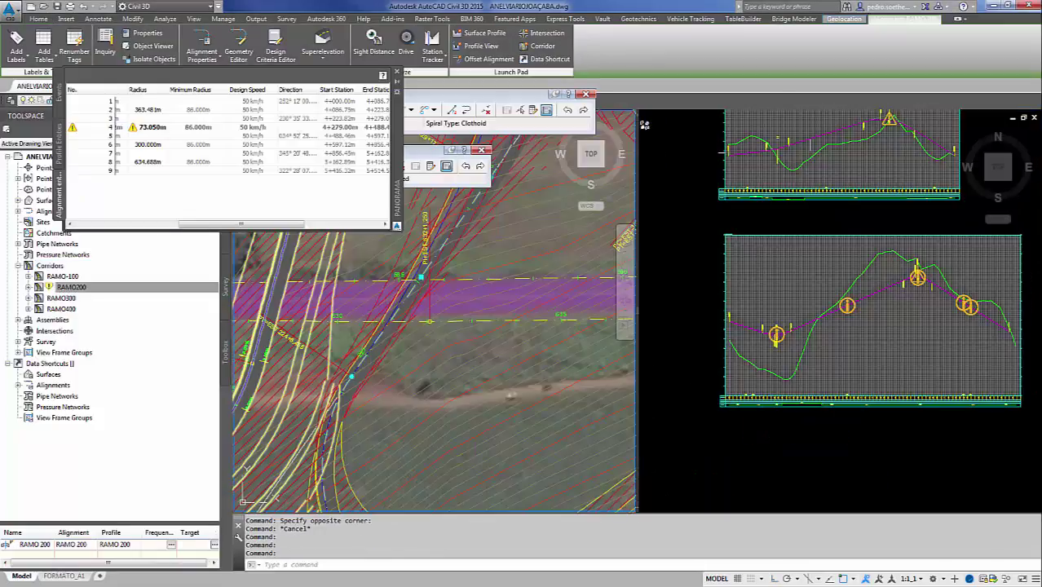
Step: Set RAMO 200's curve 4 radius to 80 m, after first trying 75 m
double_click(154, 128)
key("Return")
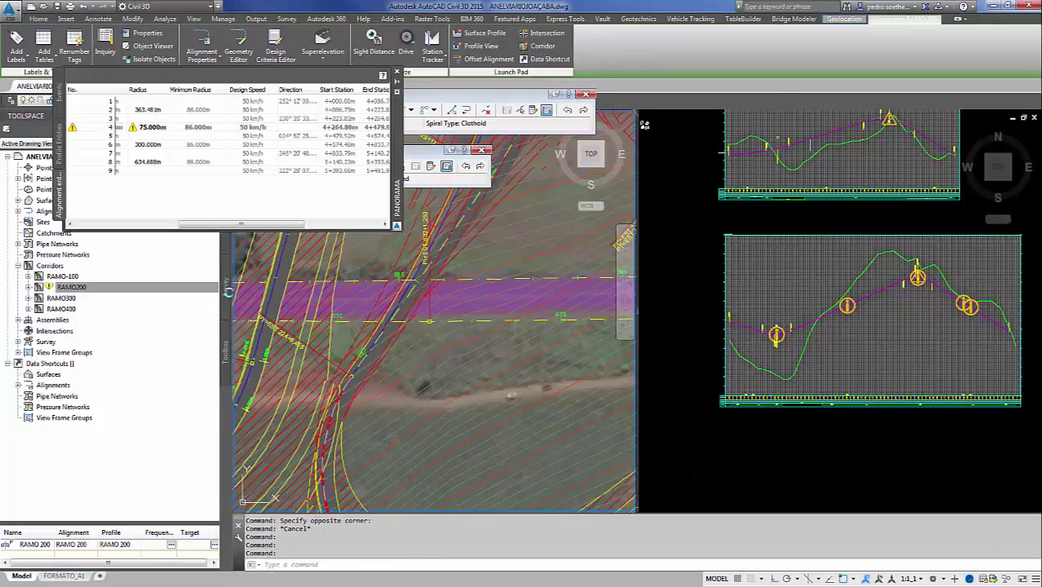
double_click(153, 130)
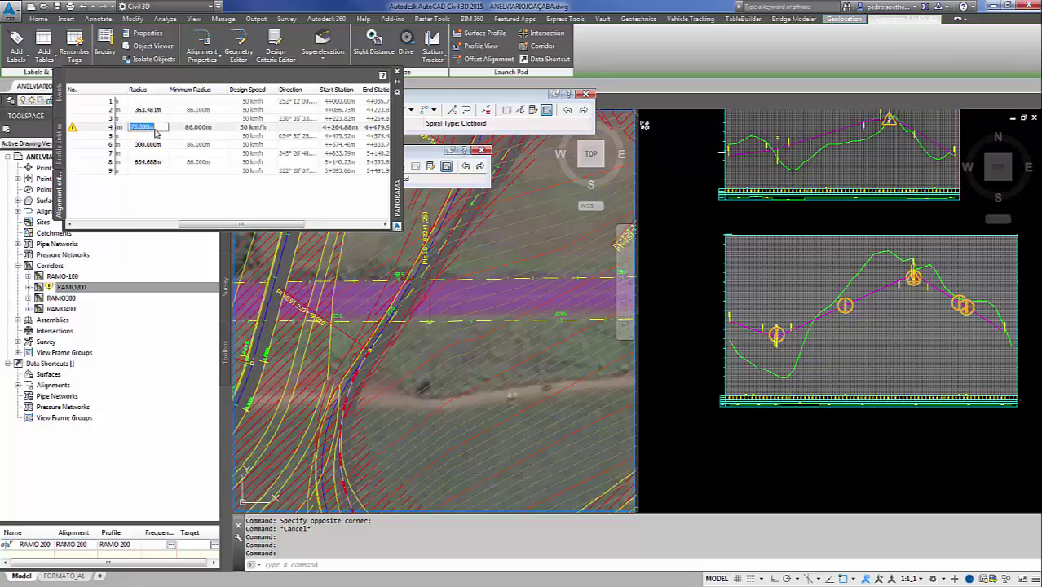
type("80")
key("Return")
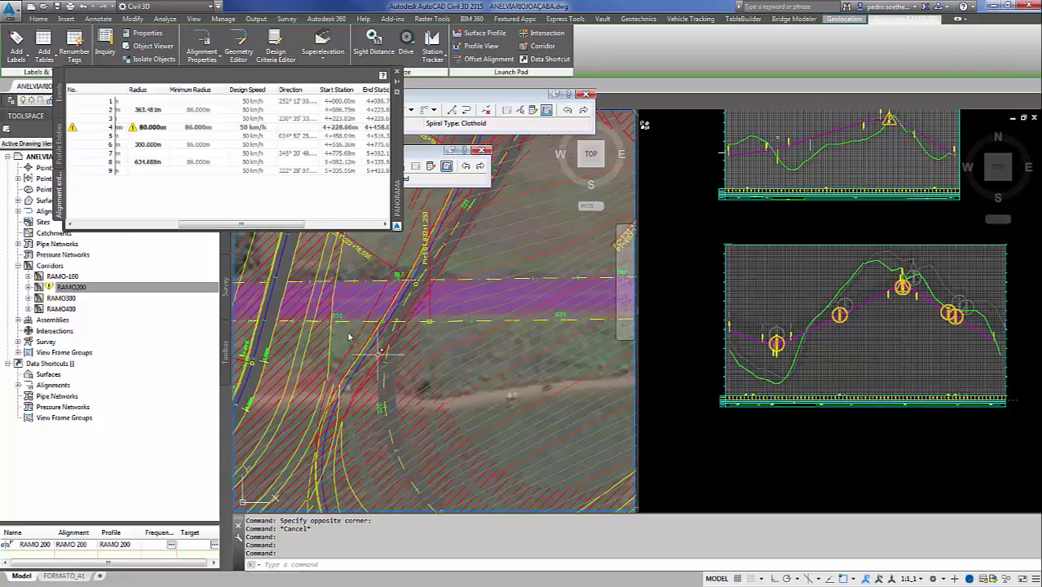
Step: Rebuild the RAMO200 corridor
scroll(416, 368, "down", 3)
left_click(97, 290)
right_click(97, 289)
left_click(135, 371)
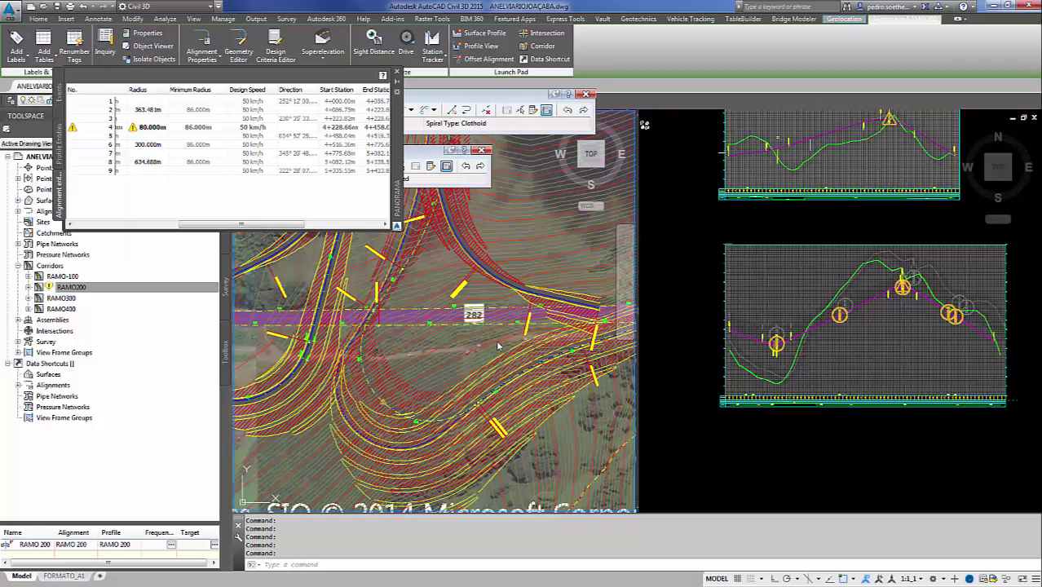
Step: Set curve 6 radius to 425 m after 400 m, and after 500 m and 450 m fail to solve
scroll(500, 346, "up", 3)
scroll(504, 369, "down", 2)
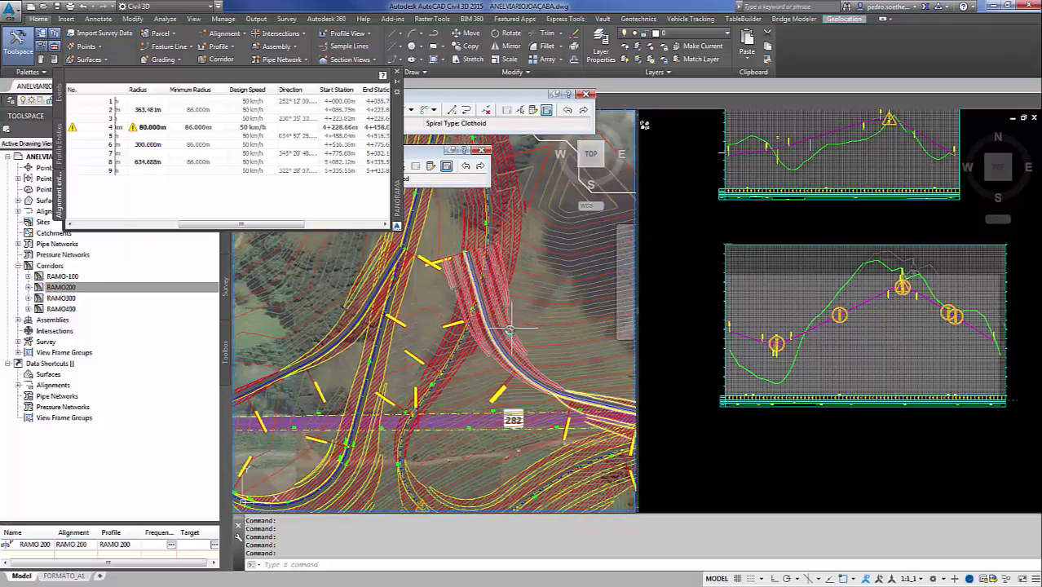
type("400")
key("Return")
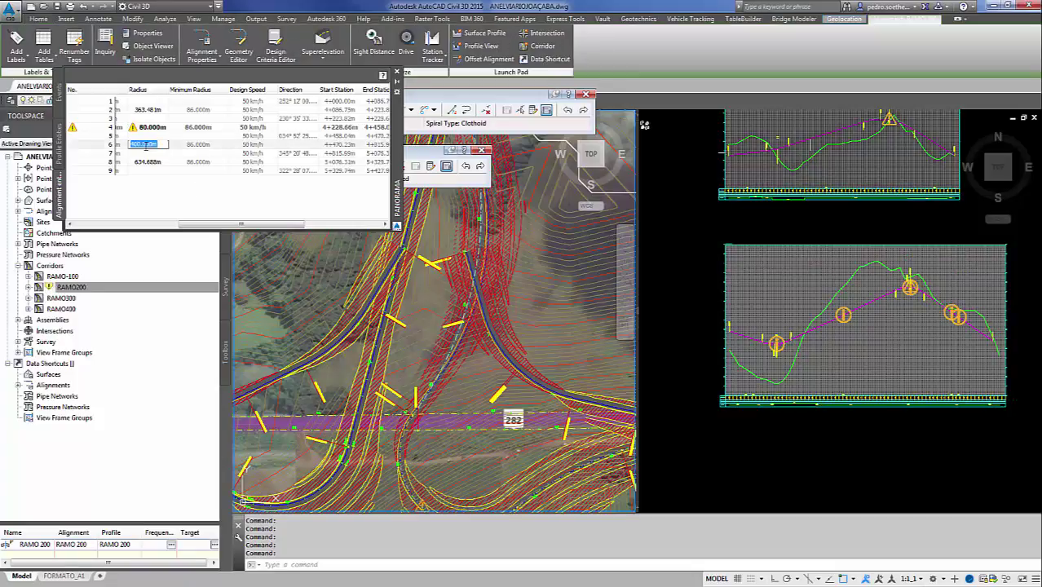
key("Return")
left_click(557, 320)
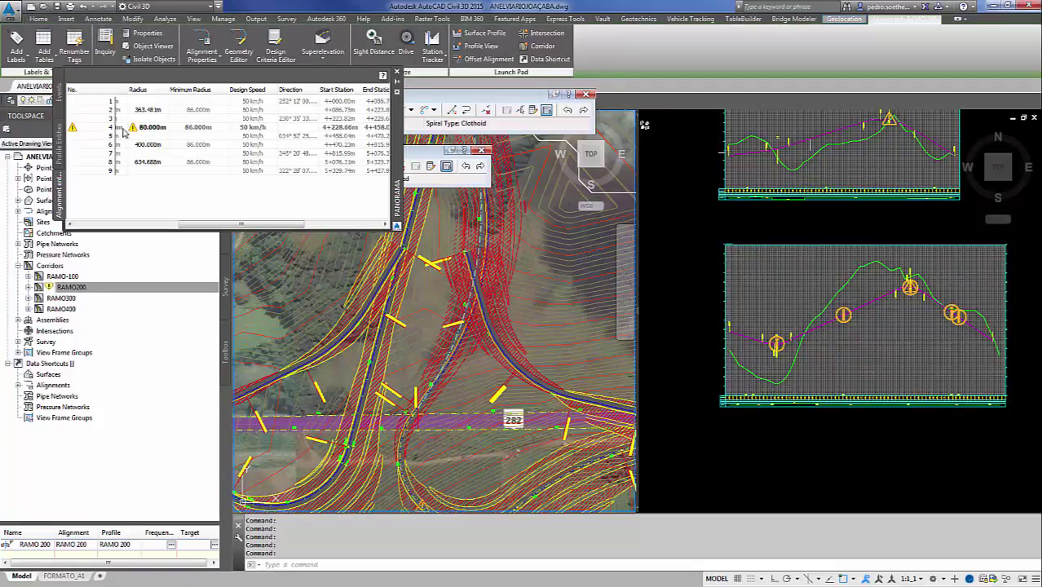
left_click(155, 146)
key("Return")
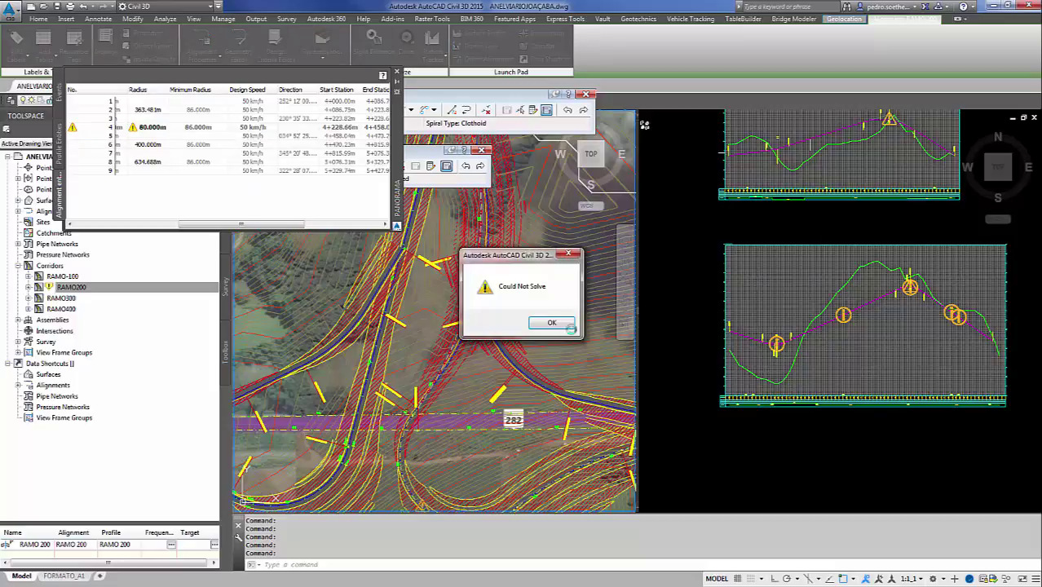
left_click(542, 320)
left_click(161, 145)
type("425")
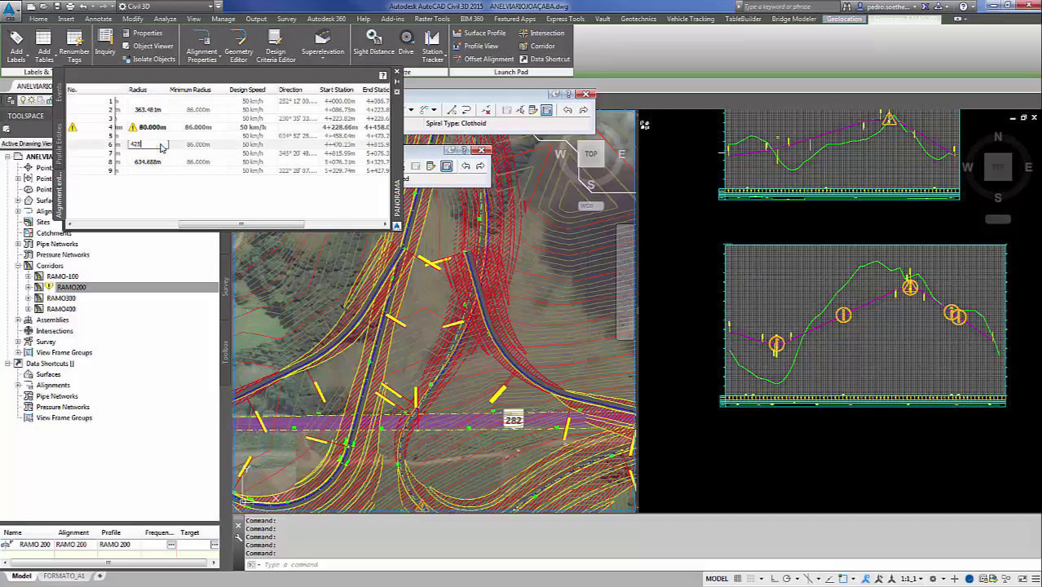
key("Return")
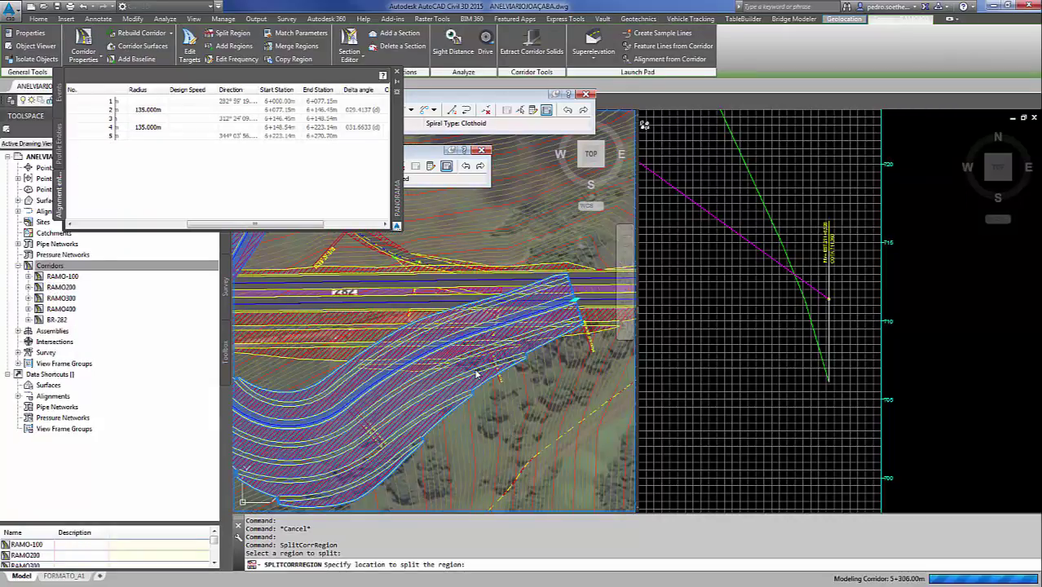
Step: Split the ramp corridor region at the chosen station
left_click(477, 375)
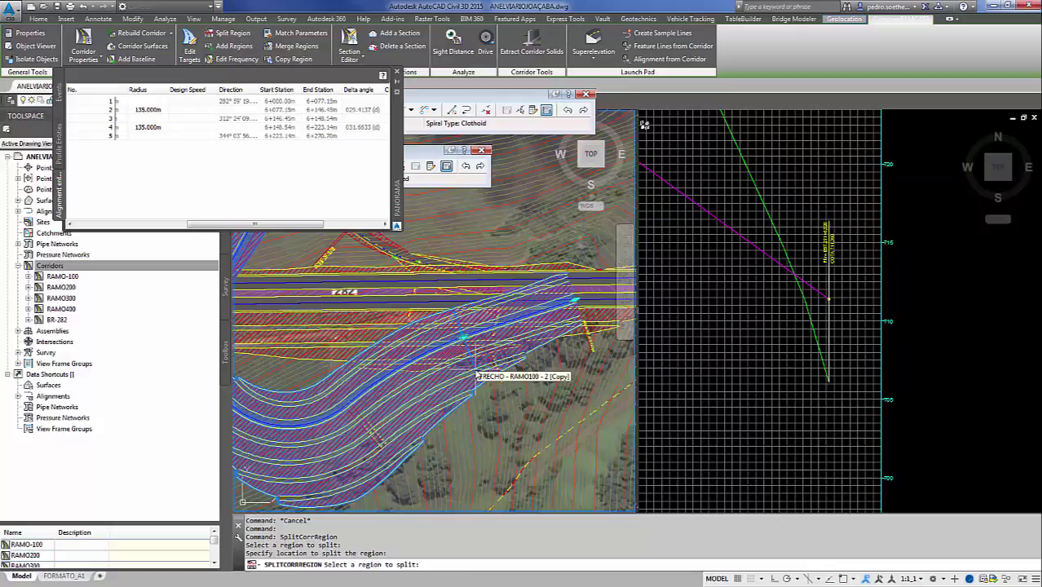
key("Return")
left_click(783, 326)
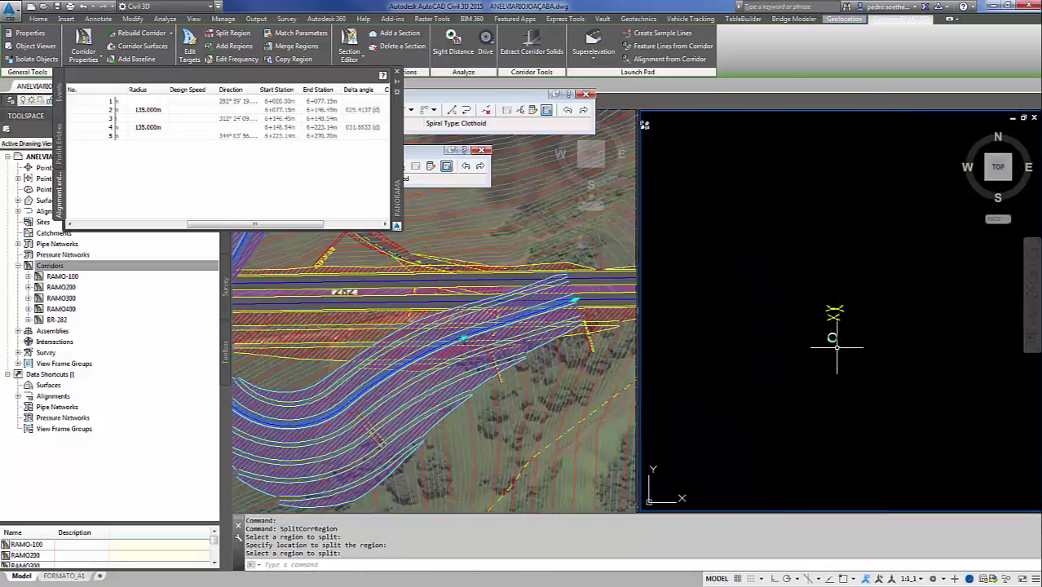
scroll(836, 347, "down", 3)
Step: Copy the lower assembly to a position below the original
left_click_drag(828, 359, 850, 414)
type("c")
key("Return")
left_click(958, 435)
key("Escape")
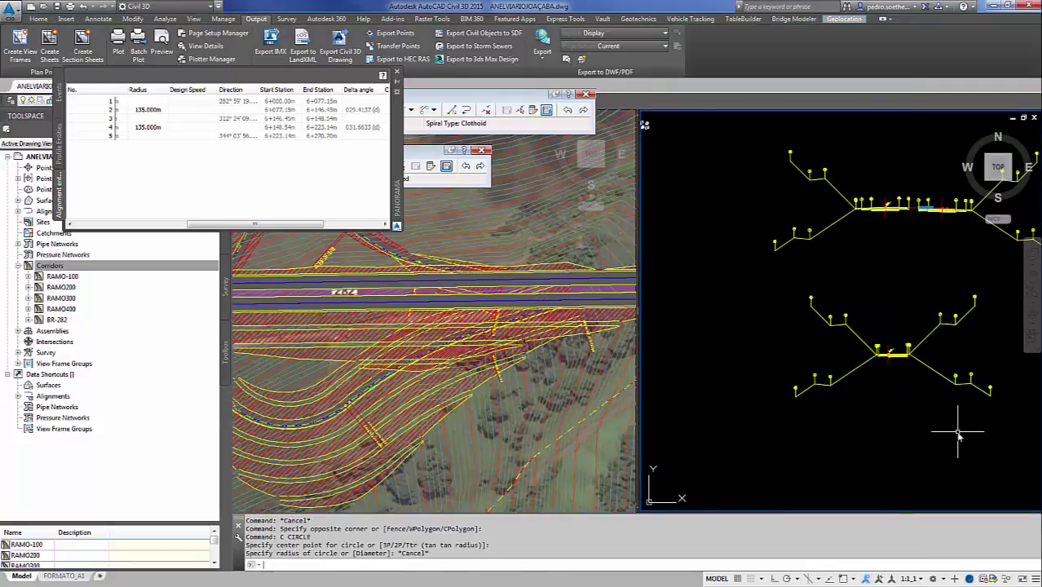
type("co")
key("Return")
left_click_drag(1024, 444, 784, 292)
key("Return")
left_click(904, 326)
left_click(913, 414)
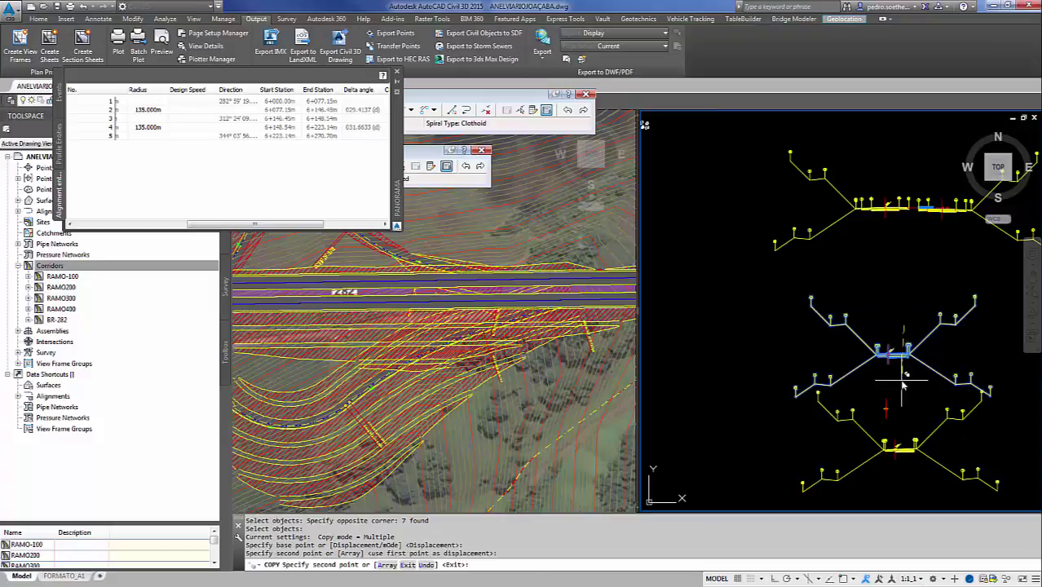
key("Escape")
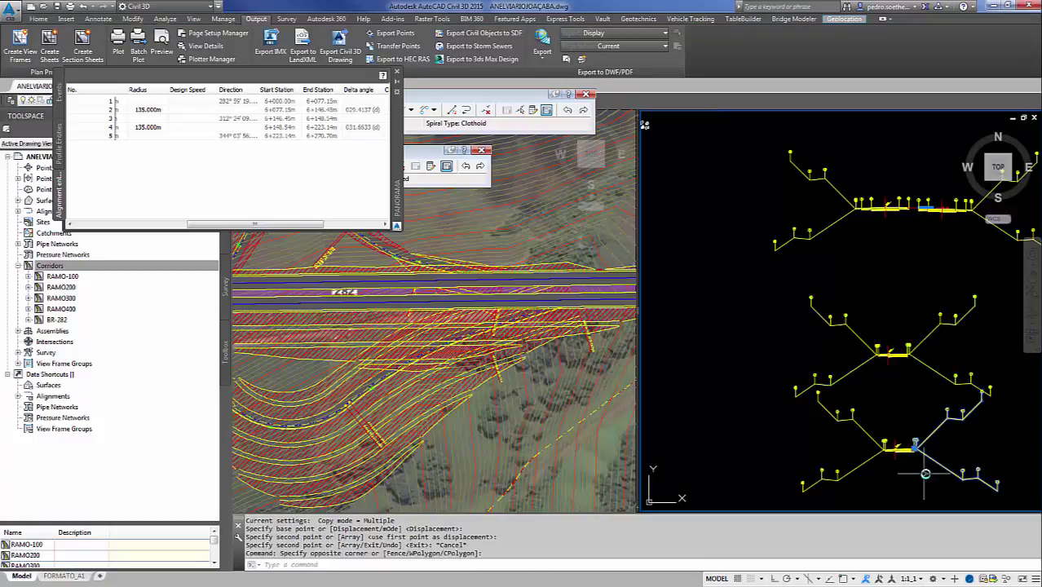
Step: Erase the selected assembly and pick LinkOffsetAndSlope from the palettes, cancelling its placement
scroll(918, 462, "up", 4)
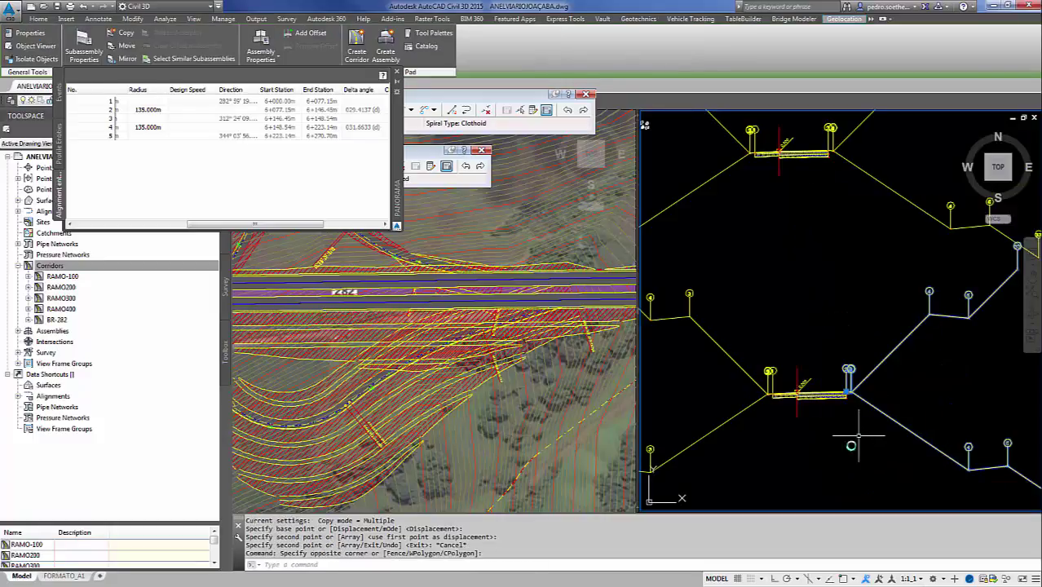
type("e")
key("Return")
key("ctrl+3")
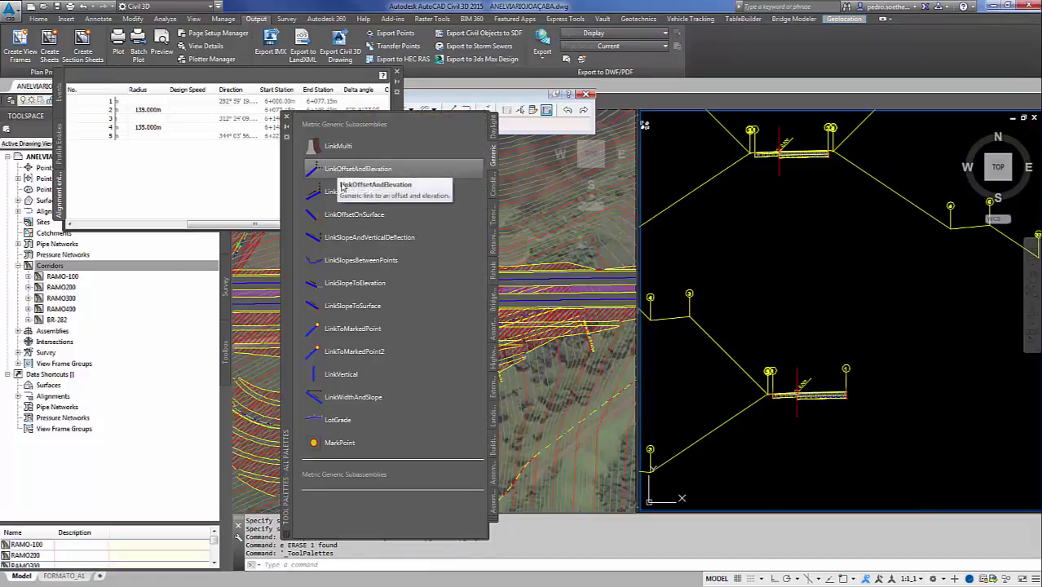
left_click(353, 191)
scroll(832, 374, "up", 3)
scroll(833, 374, "down", 3)
right_click(829, 396)
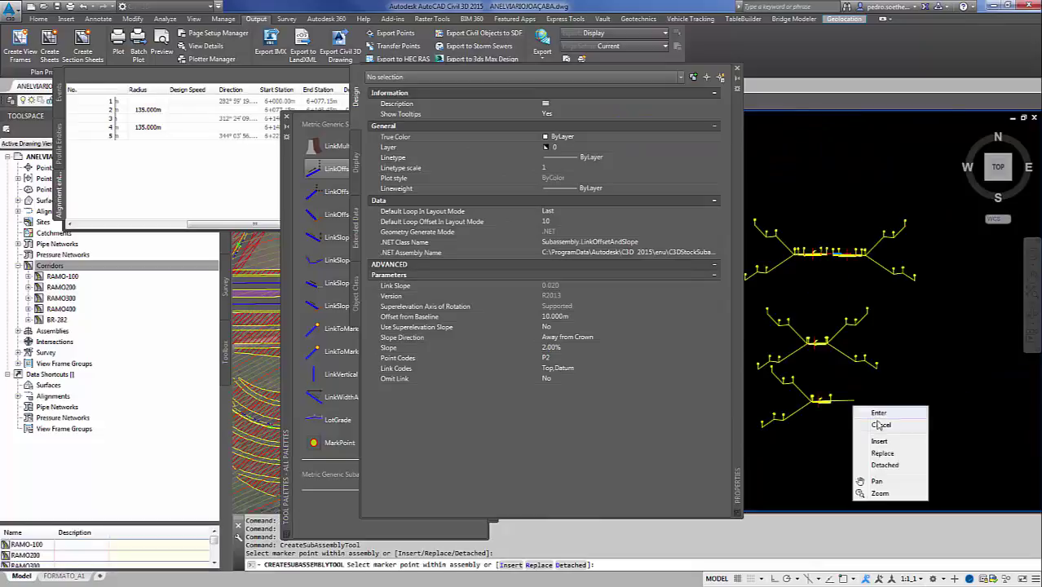
left_click(874, 426)
key("ctrl+3")
Step: Assign a new assembly to split region TRECHO - RAMO100 - 2 and rebuild the corridor
left_click(455, 386)
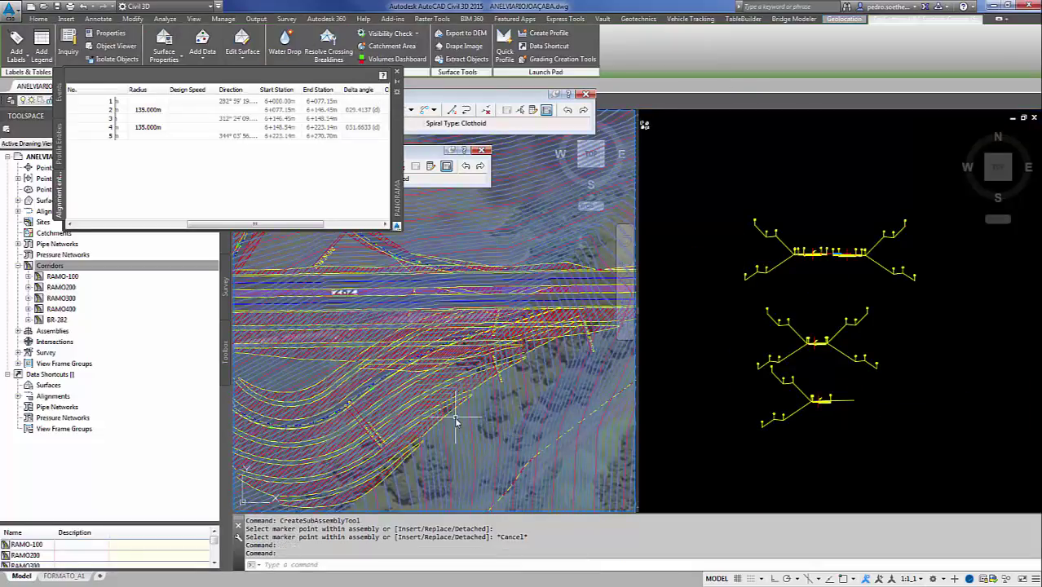
left_click(457, 417)
right_click(477, 440)
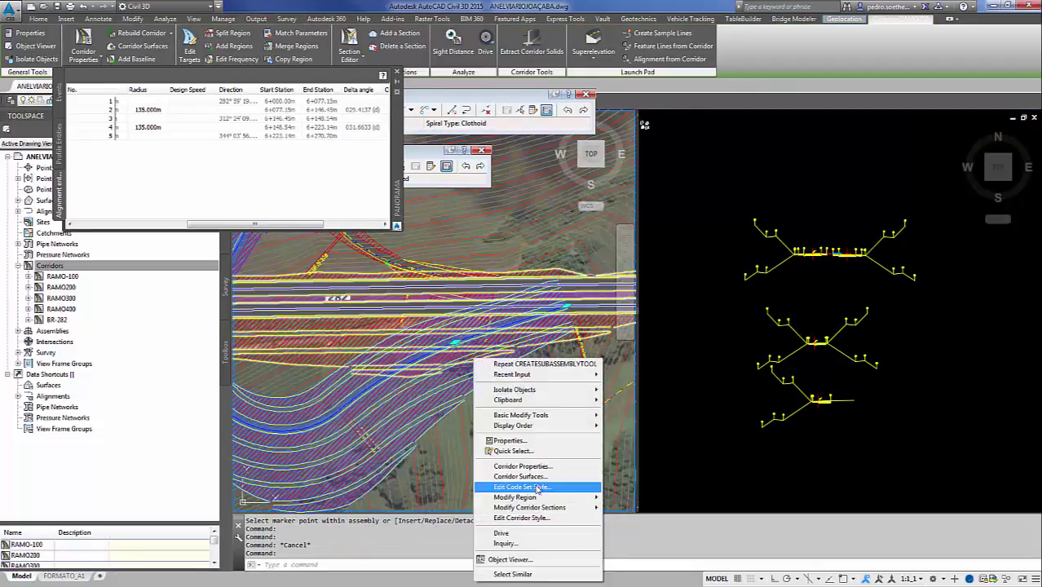
left_click(644, 492)
left_click(604, 338)
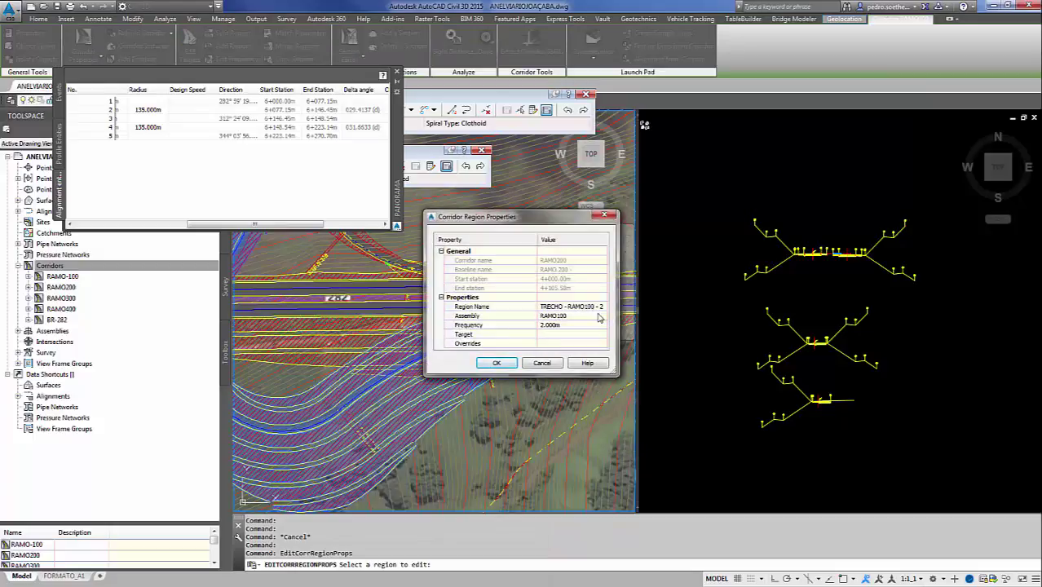
left_click(600, 317)
left_click(814, 412)
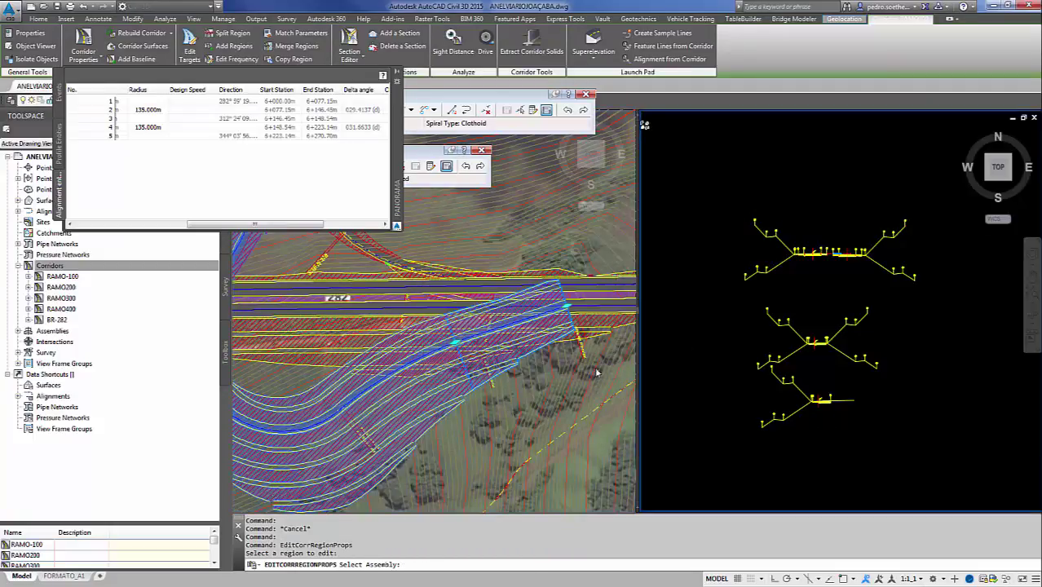
left_click(476, 331)
left_click(497, 363)
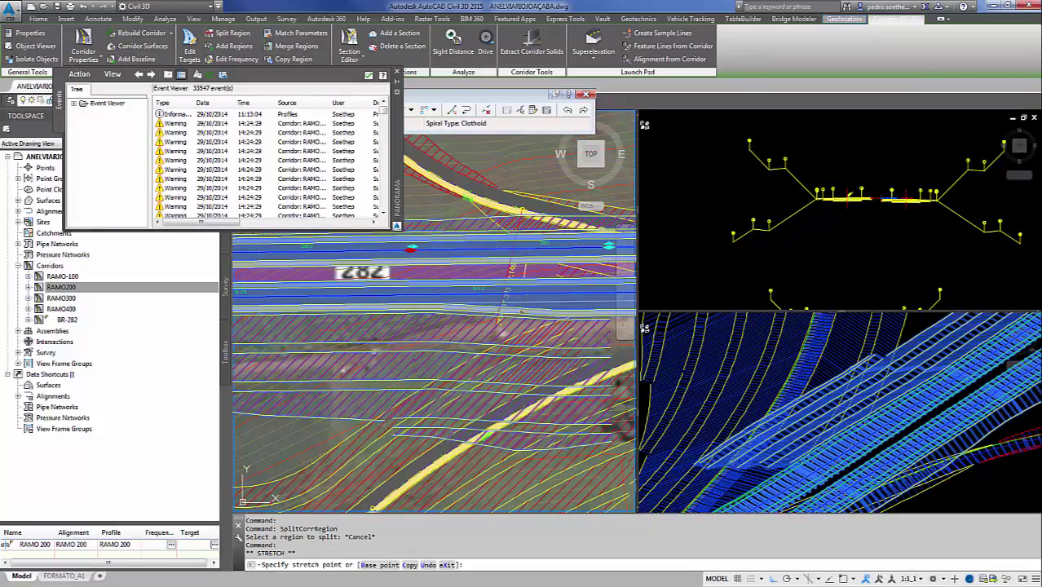
Step: Open the RAMO200 corridor properties and name a new surface RAMO200 - TOPO
right_click(500, 382)
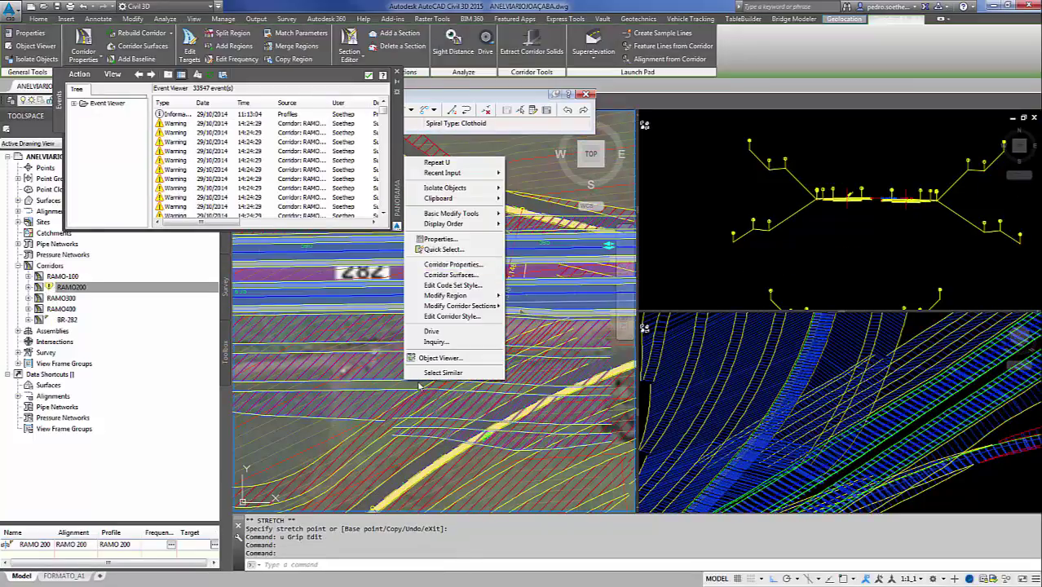
left_click(445, 263)
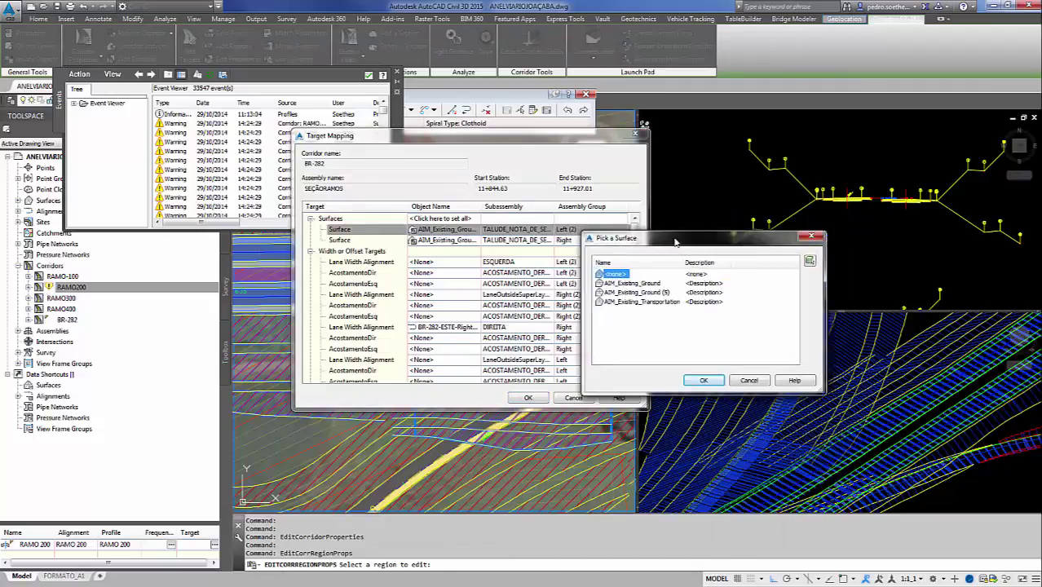
right_click(435, 471)
left_click(477, 368)
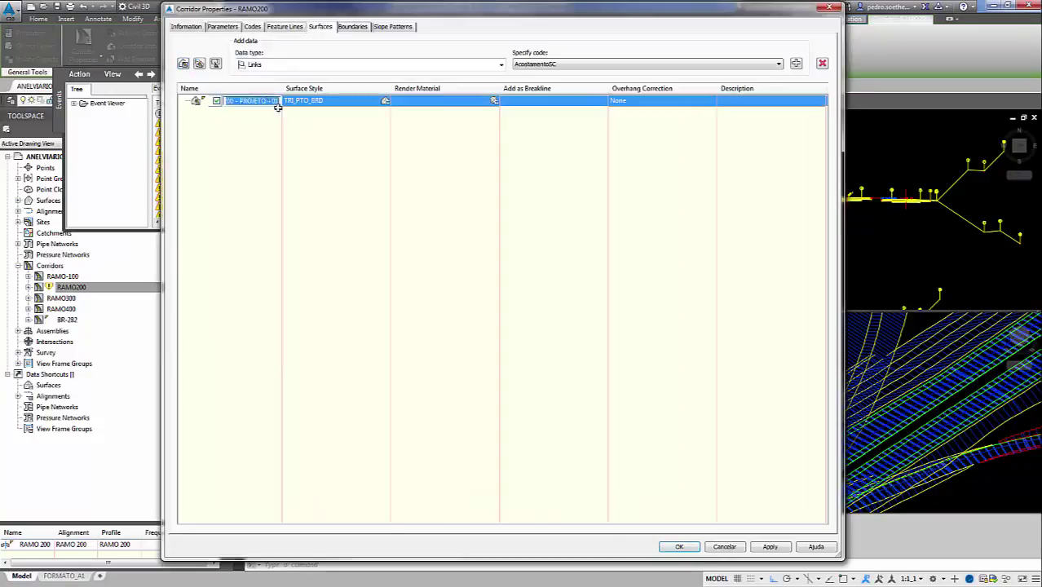
type("RAMO200 - TOPO")
left_click(779, 63)
Step: Add TALUDEATERRO and Top link codes to the surface as breaklines and rebuild the corridor
left_click(796, 63)
left_click(779, 64)
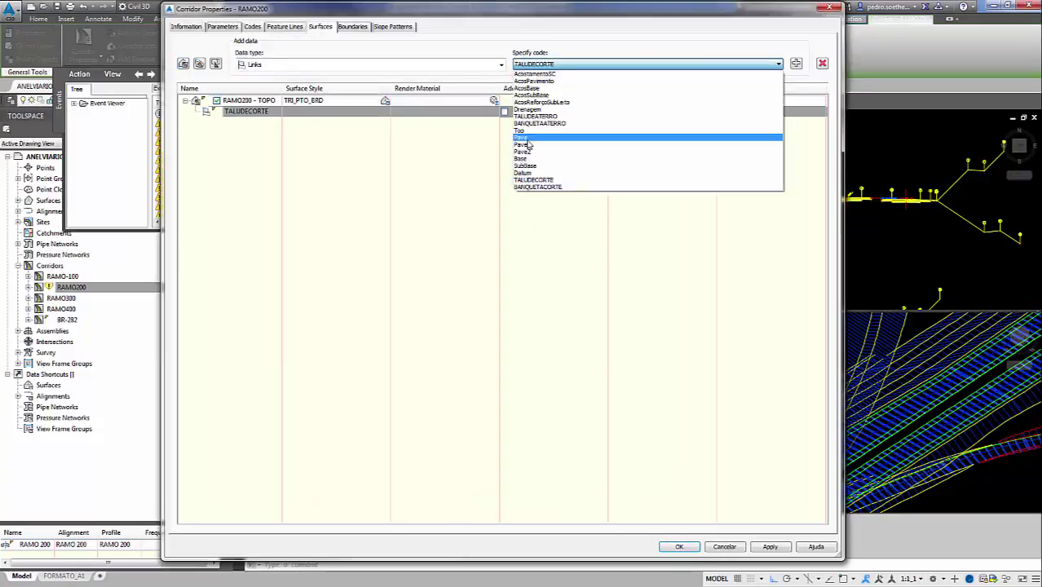
left_click(571, 133)
left_click(796, 63)
left_click(779, 64)
left_click(555, 128)
left_click(796, 63)
left_click(244, 100)
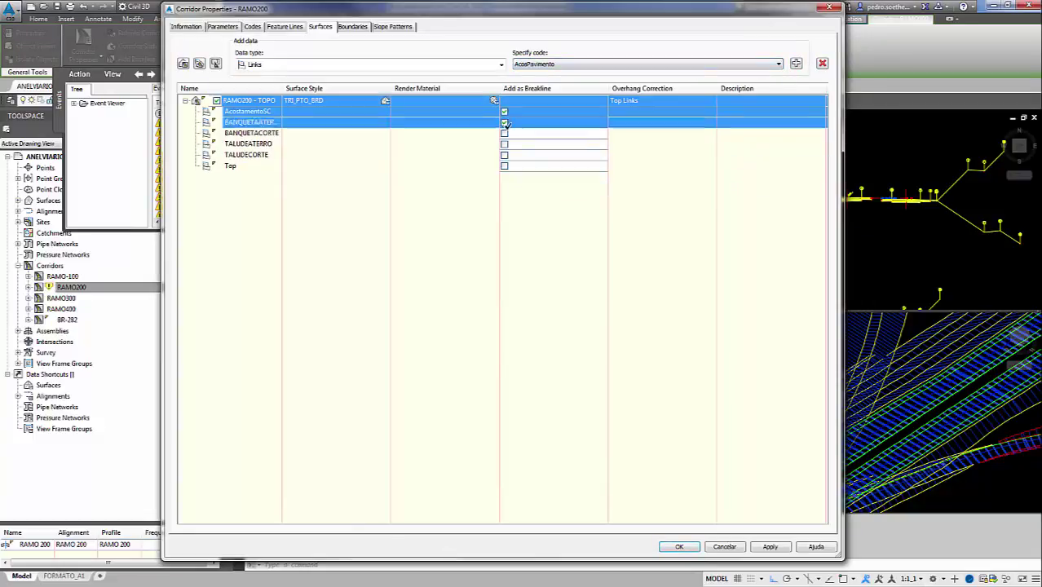
left_click(352, 26)
key("Return")
left_click(450, 345)
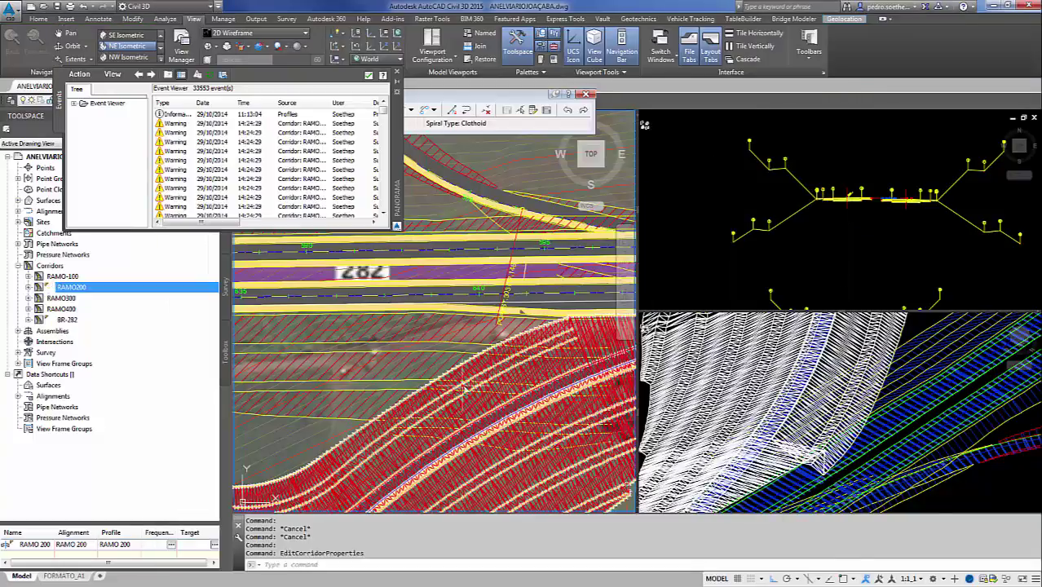
Step: Review the BR-282 region's target mapping and close it without changes
right_click(342, 260)
left_click(563, 457)
left_click(481, 325)
mouse_move(541, 213)
left_mouse_down()
mouse_move(274, 236)
mouse_move(283, 239)
left_mouse_up()
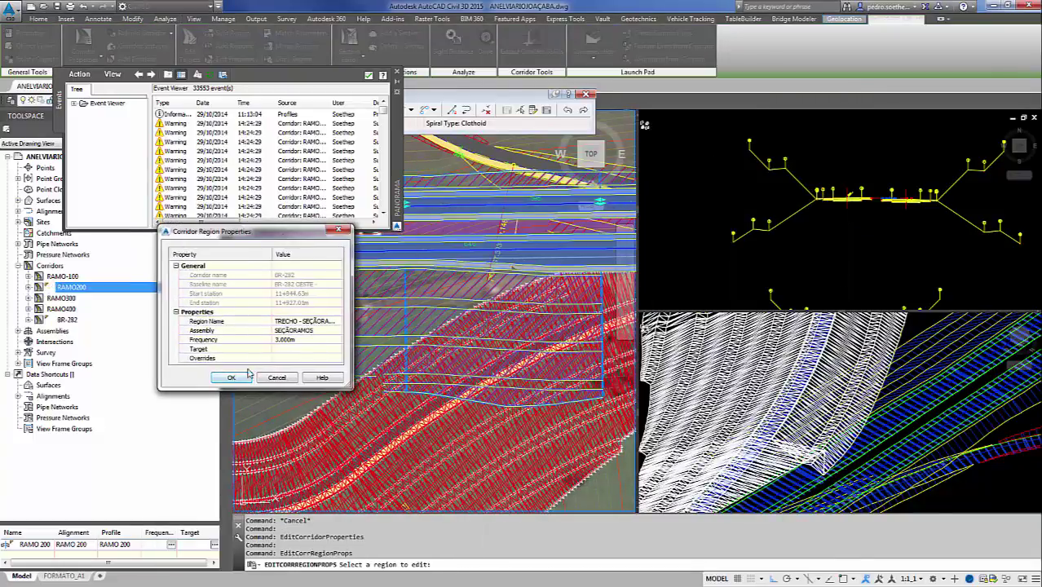
left_click(298, 349)
left_click(530, 399)
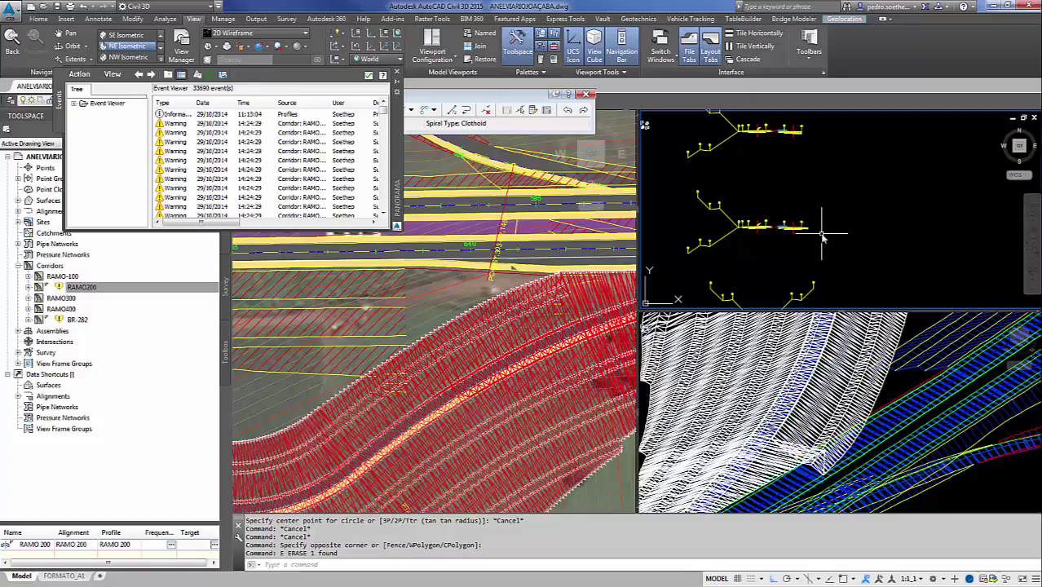
Step: Pick the DaylightBench subassembly from the Daylight palette, then cancel its placement
left_click(541, 47)
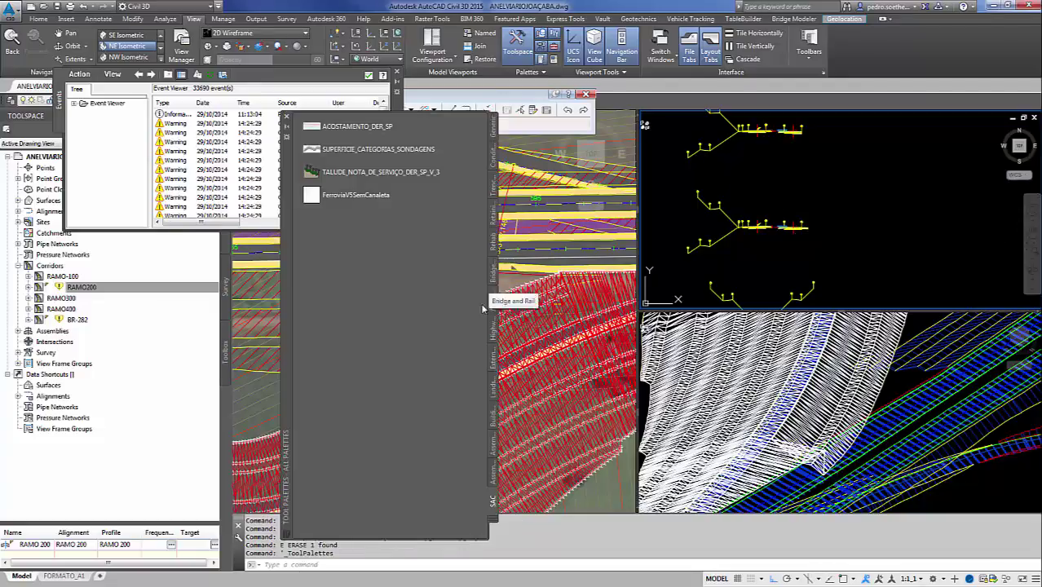
left_click(492, 499)
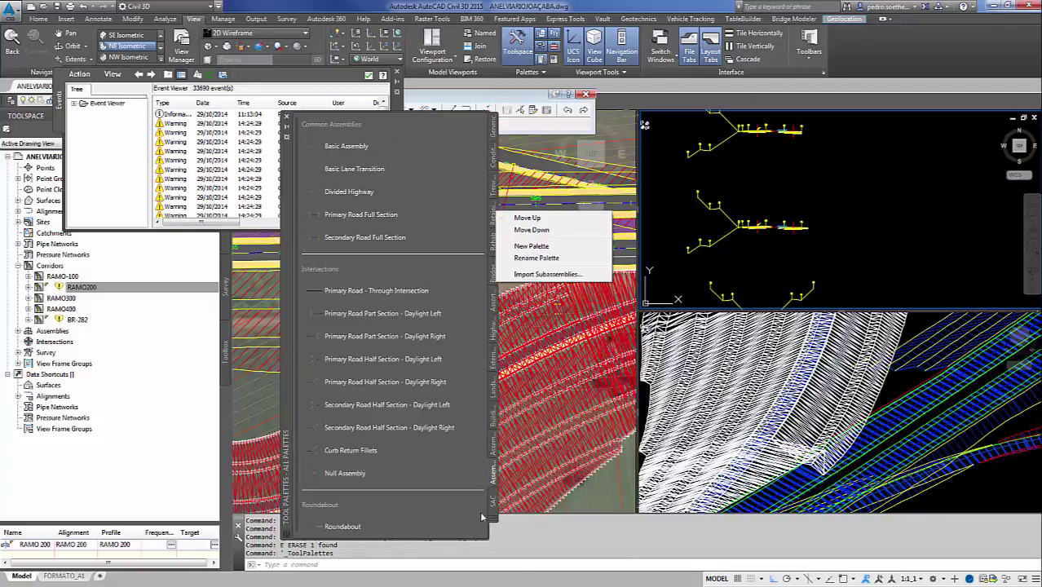
left_click(492, 506)
left_click(554, 359)
left_click(345, 202)
scroll(865, 188, "up", 1)
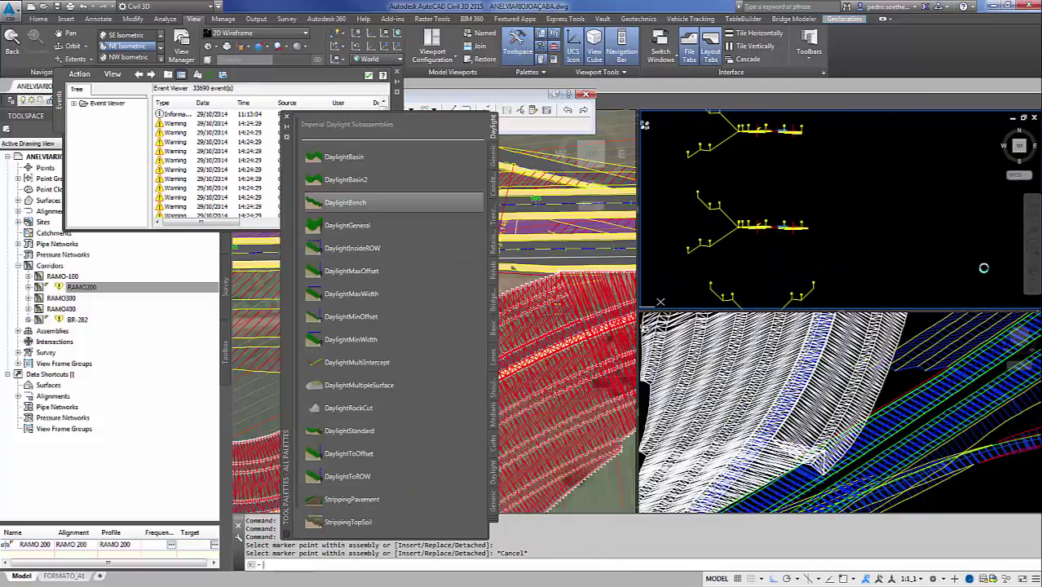
key("Escape")
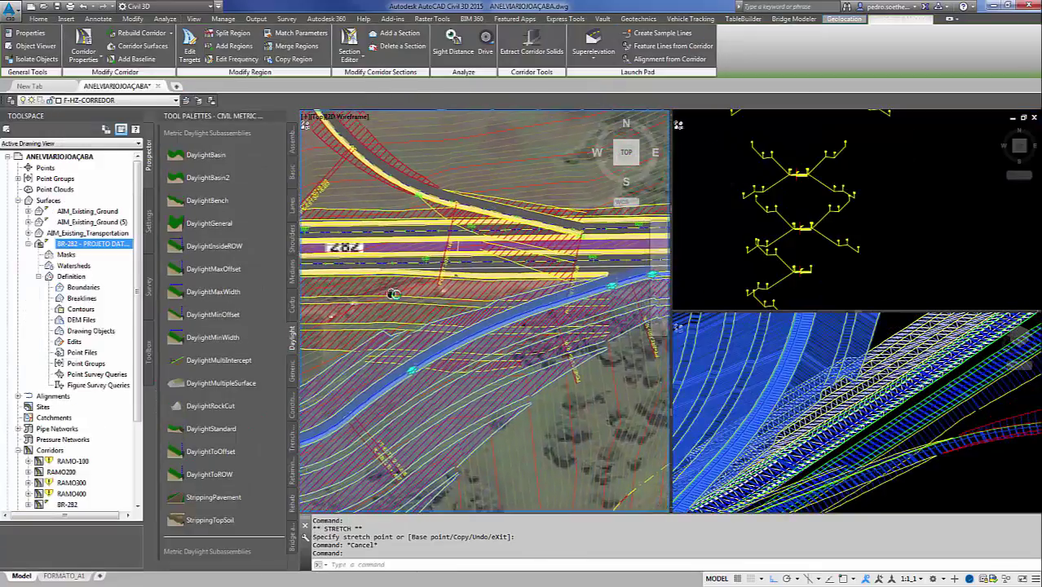
Step: Add TALUDEATERRO and BANQUETAATERRO link codes to the RAMO200 corridor surface and apply
double_click(444, 269)
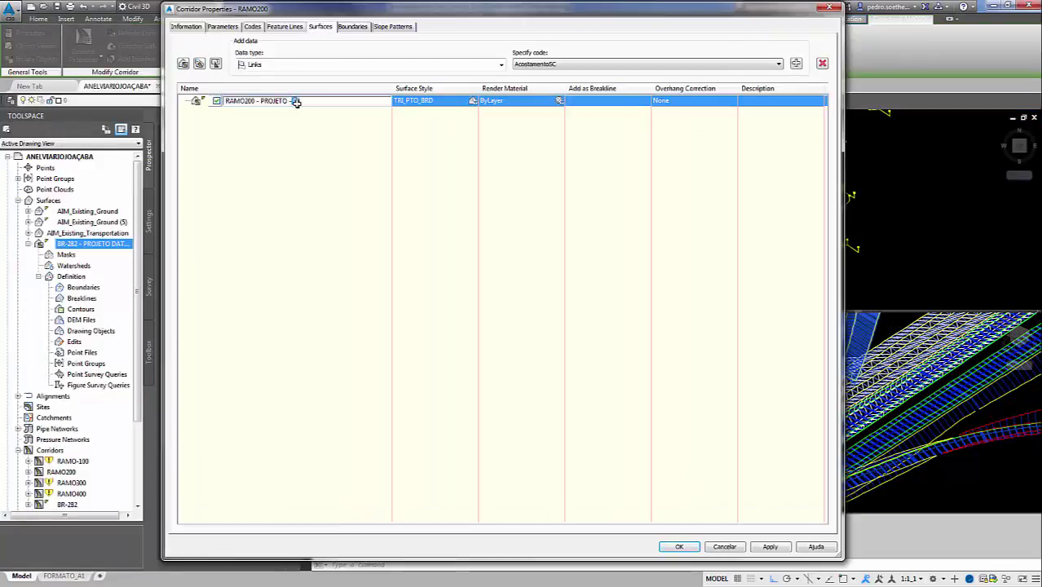
left_click(796, 63)
left_click(709, 63)
left_click(796, 64)
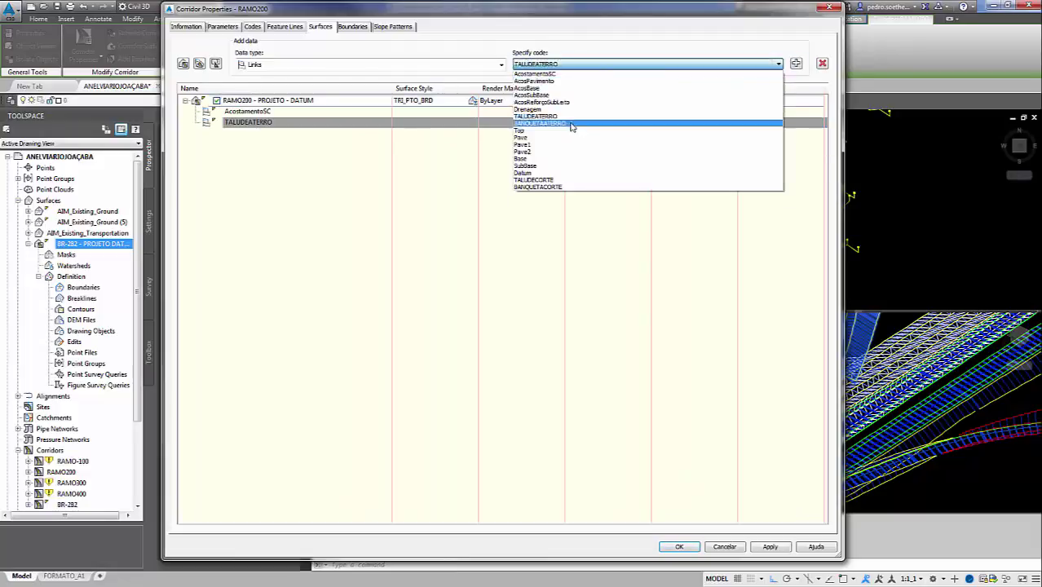
left_click(796, 63)
left_click(796, 63)
left_click(709, 64)
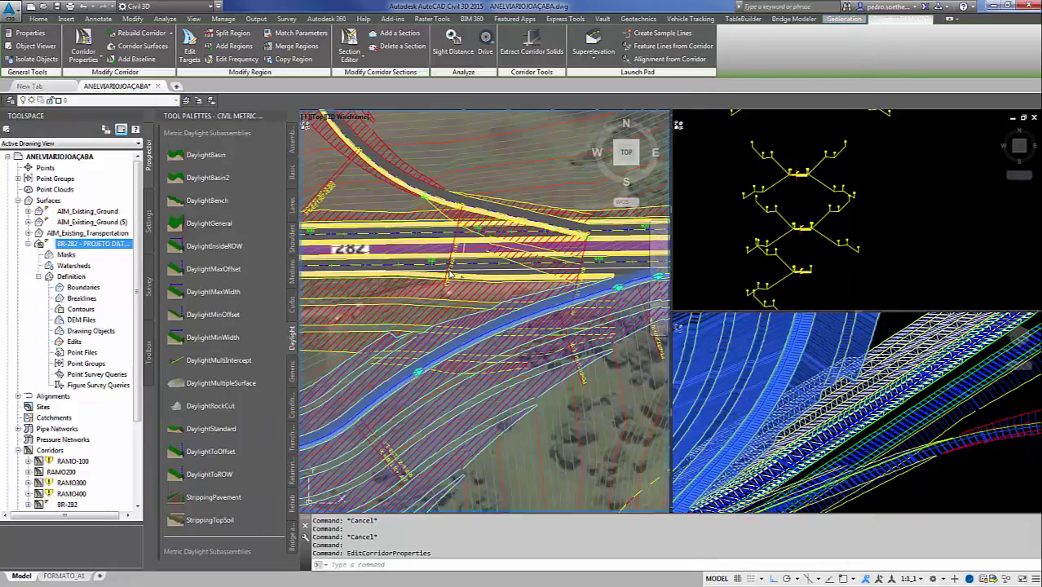
left_click(450, 276)
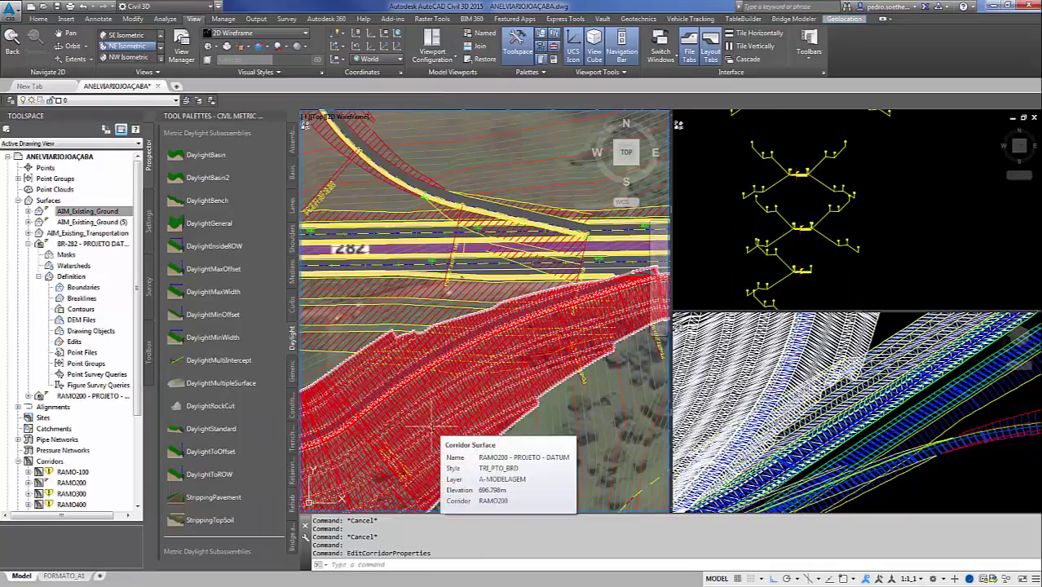
Step: Change the ramp corridor surface display and split the BR-282 corridor region at the ramp crossing
right_click(453, 424)
left_click(516, 544)
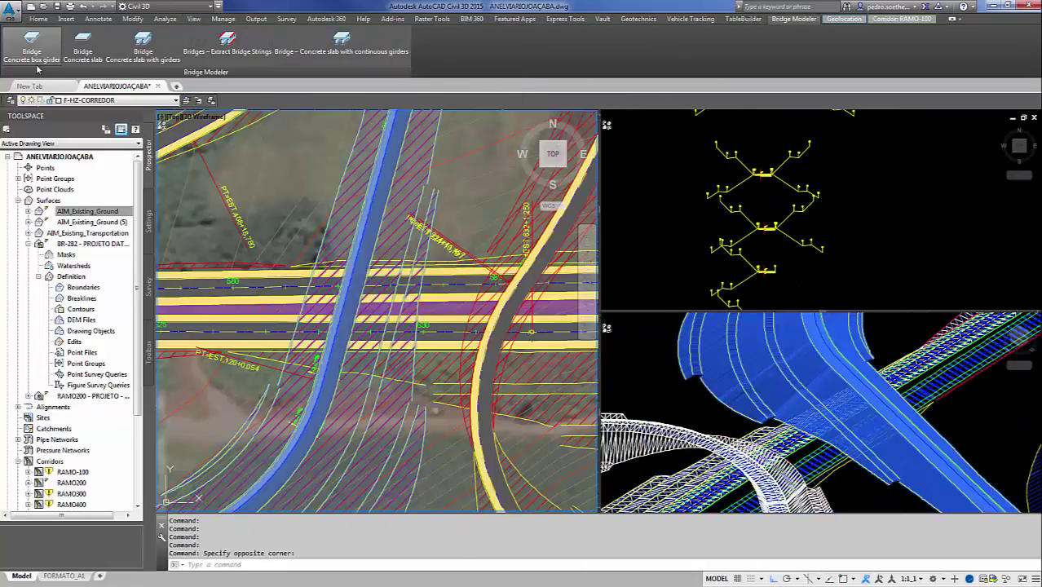
left_click(32, 45)
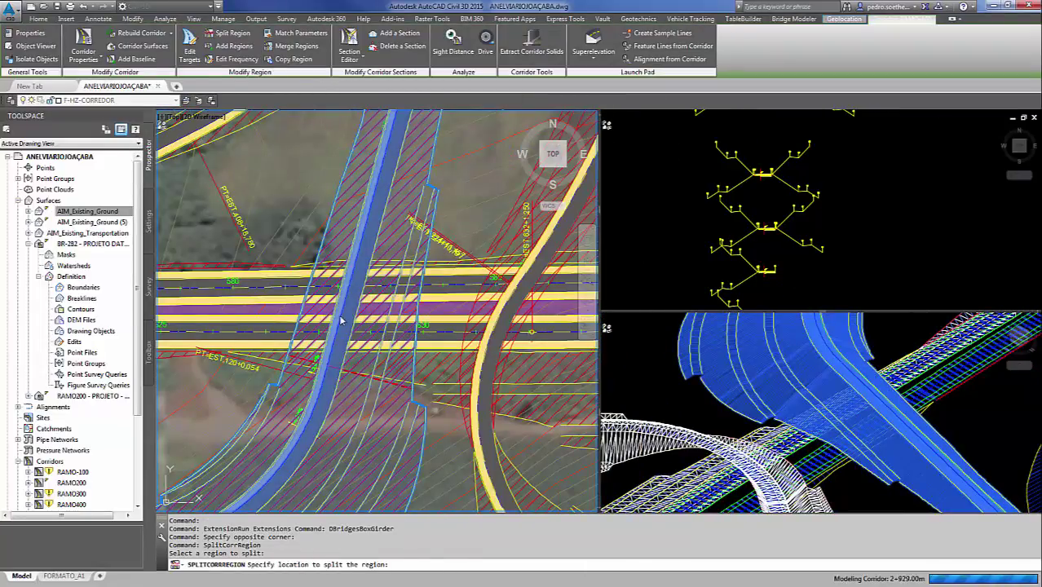
left_click(328, 353)
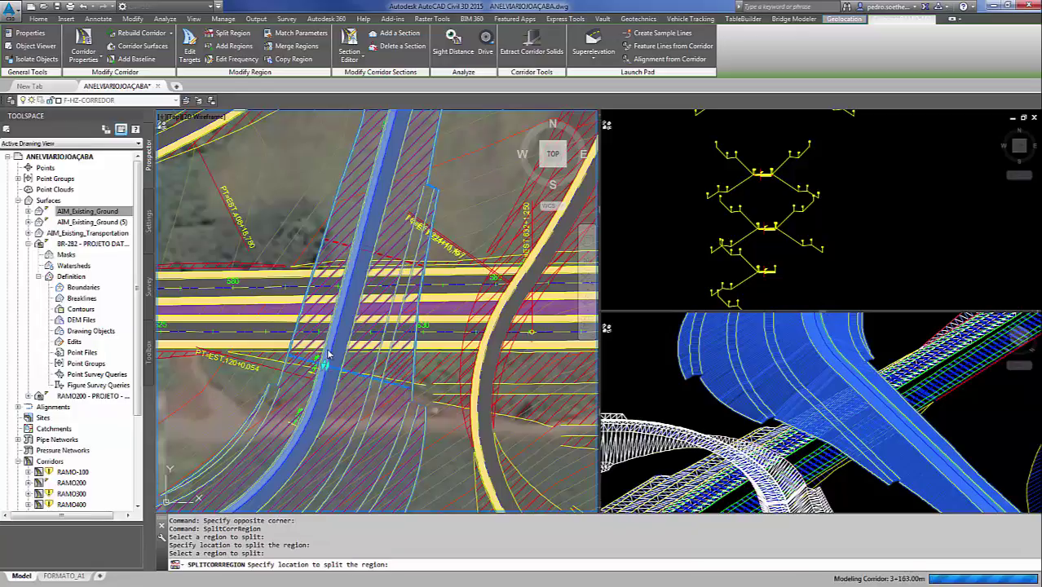
key("Escape")
Step: Review the resulting BR-282 corridor regions in the Bridge Modeler corridor form
left_click(340, 37)
left_click(163, 109)
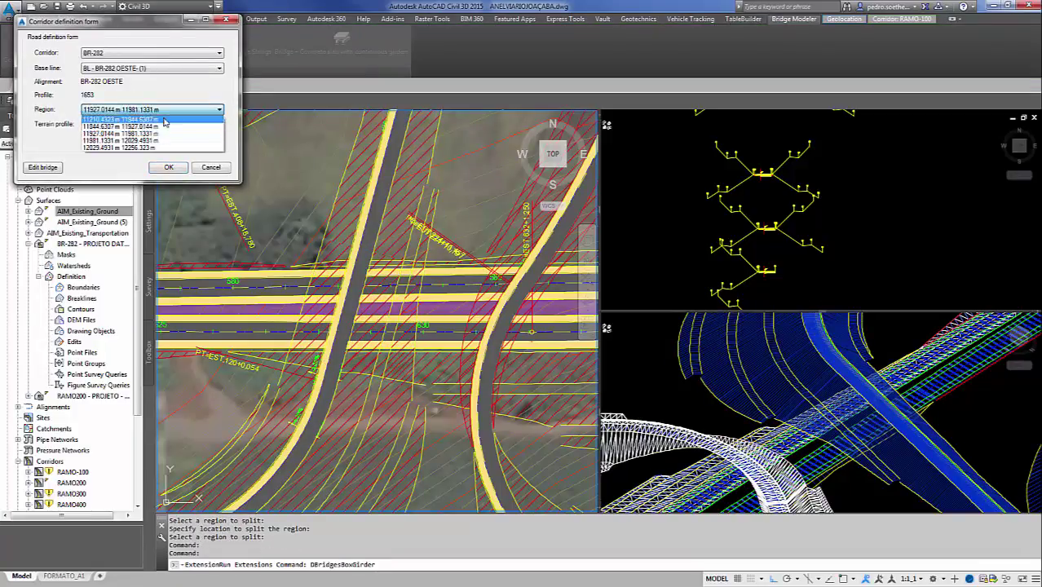
left_click(430, 433)
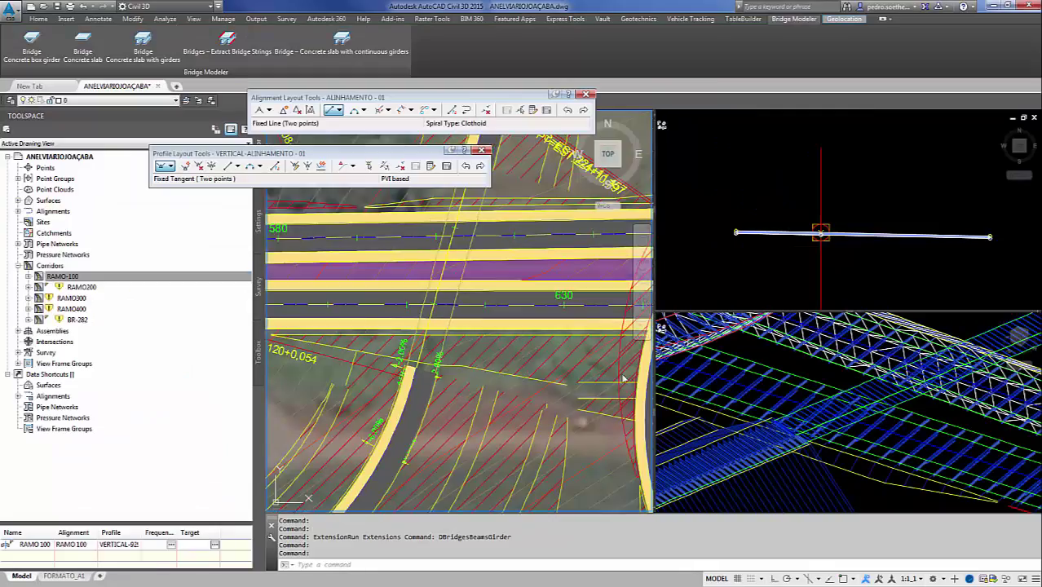
Step: Create a concrete slab-with-girders bridge on the RAMO-100 region, with piers at 2421.700 and 2437.500 m
left_click(135, 49)
left_click(261, 161)
left_click(229, 199)
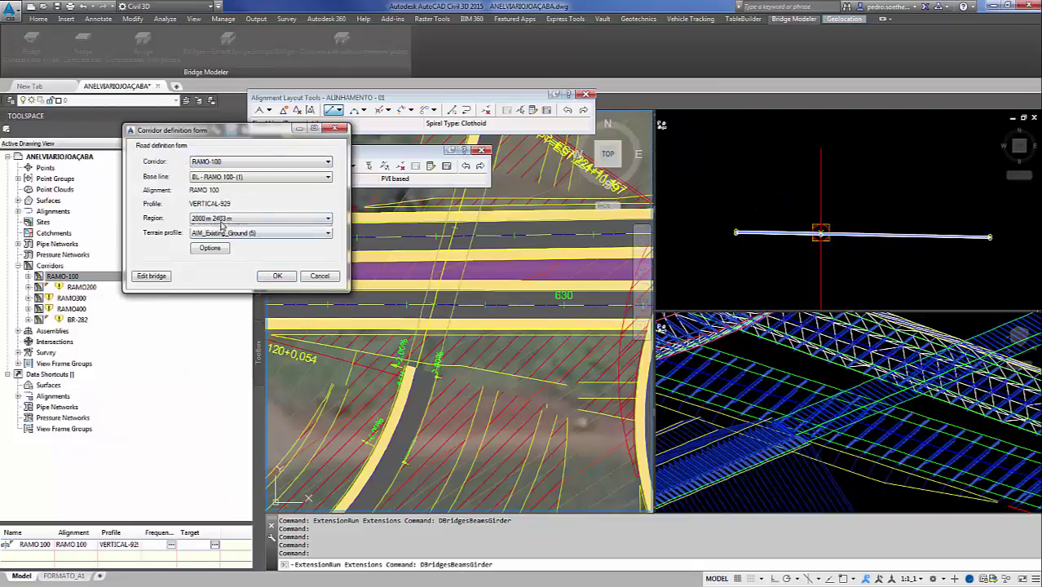
left_click(278, 277)
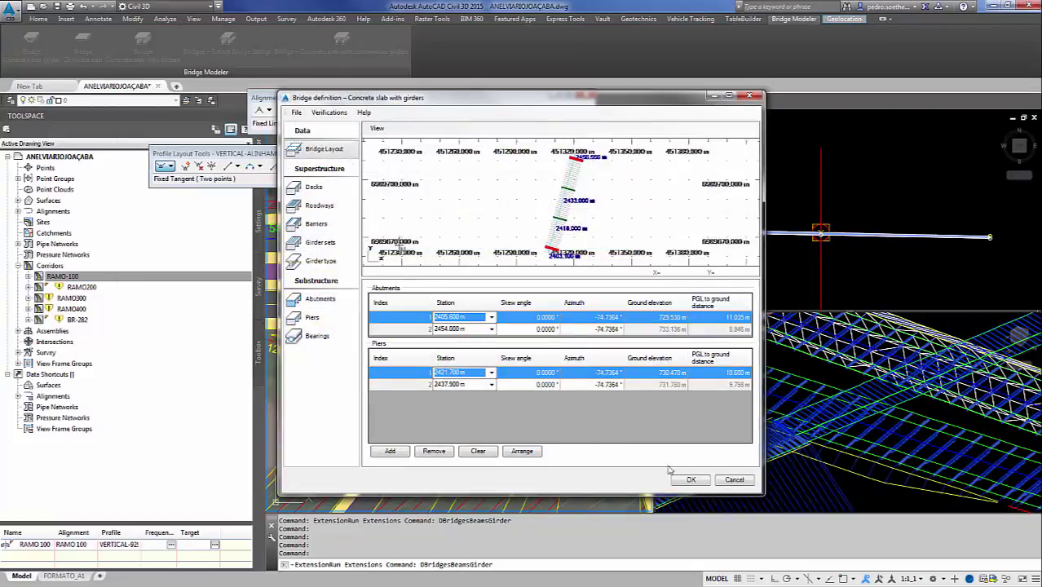
left_click(689, 480)
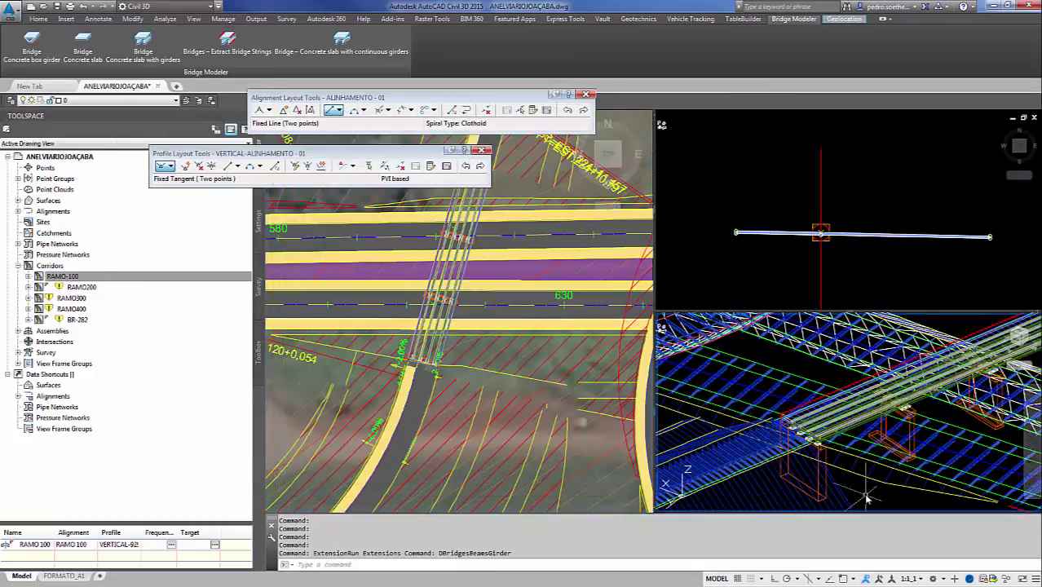
mouse_move(870, 447)
middle_mouse_down("shift")
mouse_move(877, 366)
mouse_move(820, 418)
middle_mouse_up("shift")
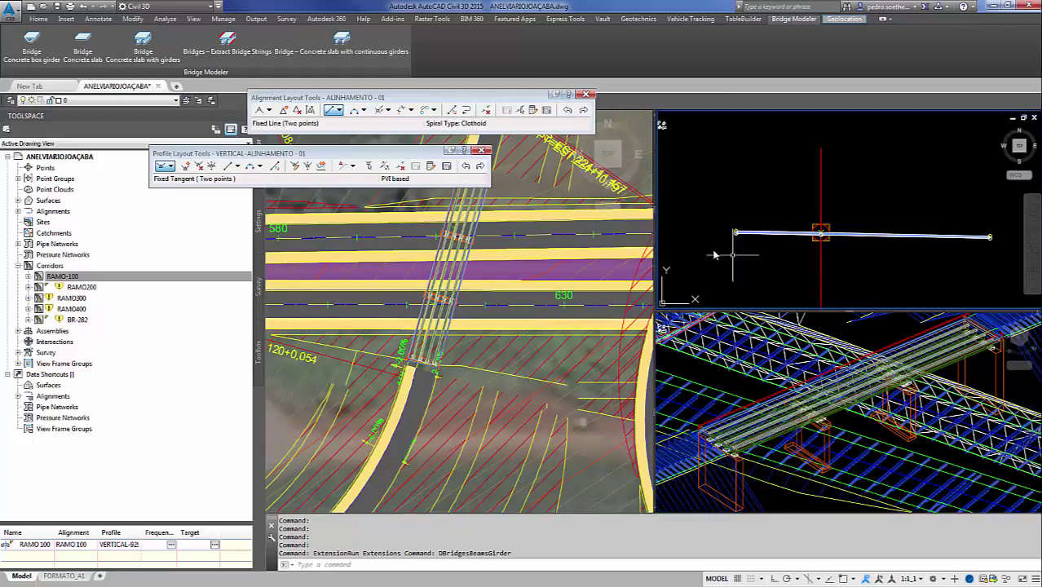
scroll(821, 233, "down", 5)
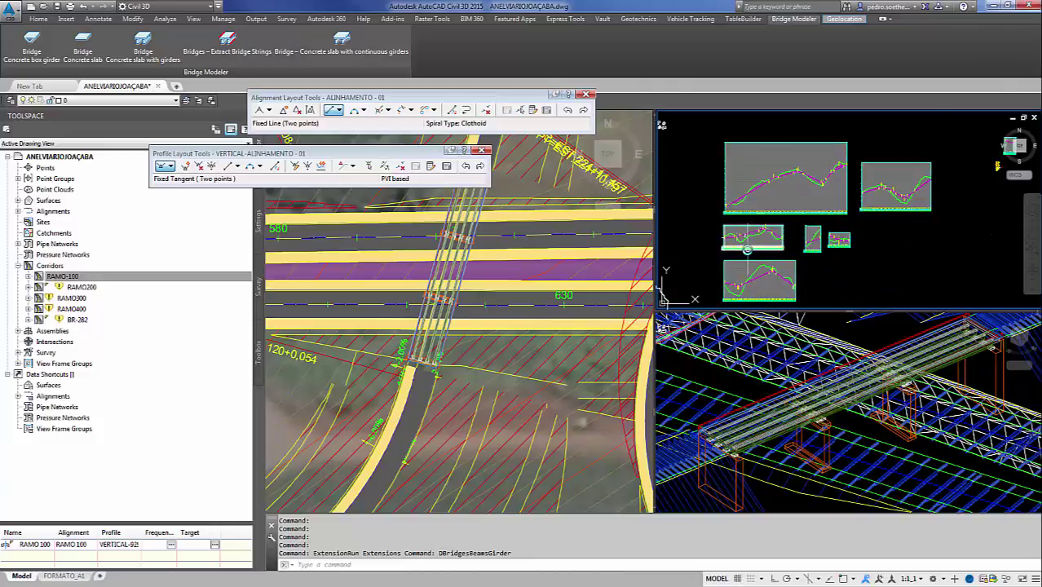
Step: Project the RAMO-100 bridge solids into the ramp profile view and center them
scroll(731, 183, "up", 2)
scroll(732, 182, "up", 2)
scroll(732, 183, "up", 2)
key("Escape")
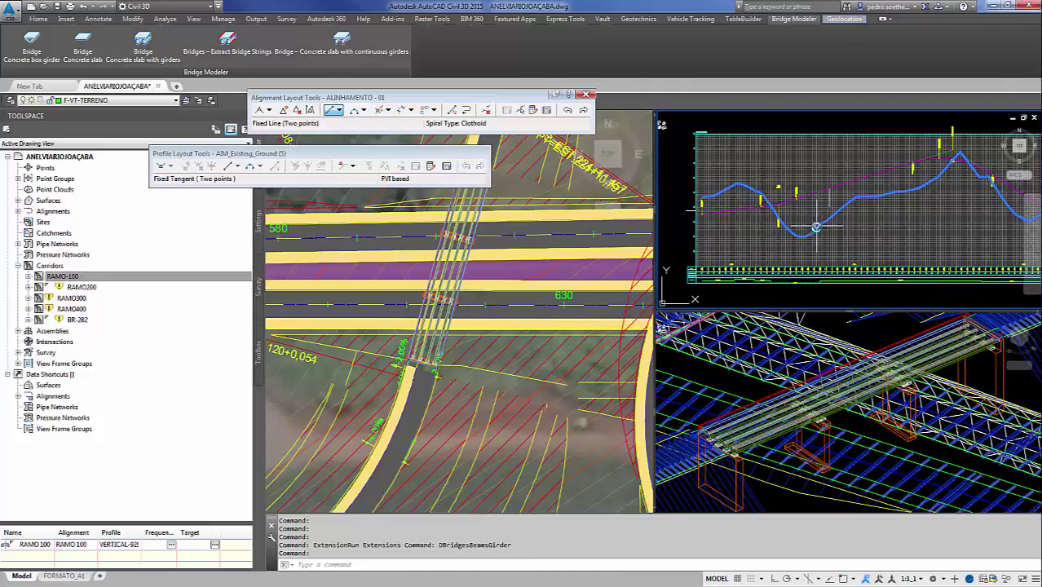
left_click(731, 182)
left_click(488, 47)
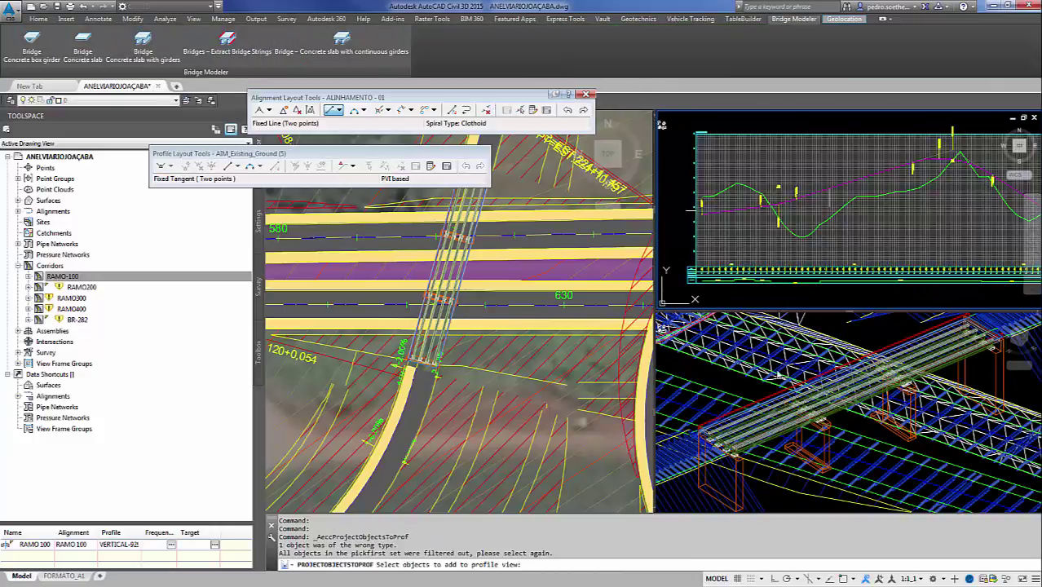
left_click(806, 247)
left_click(551, 380)
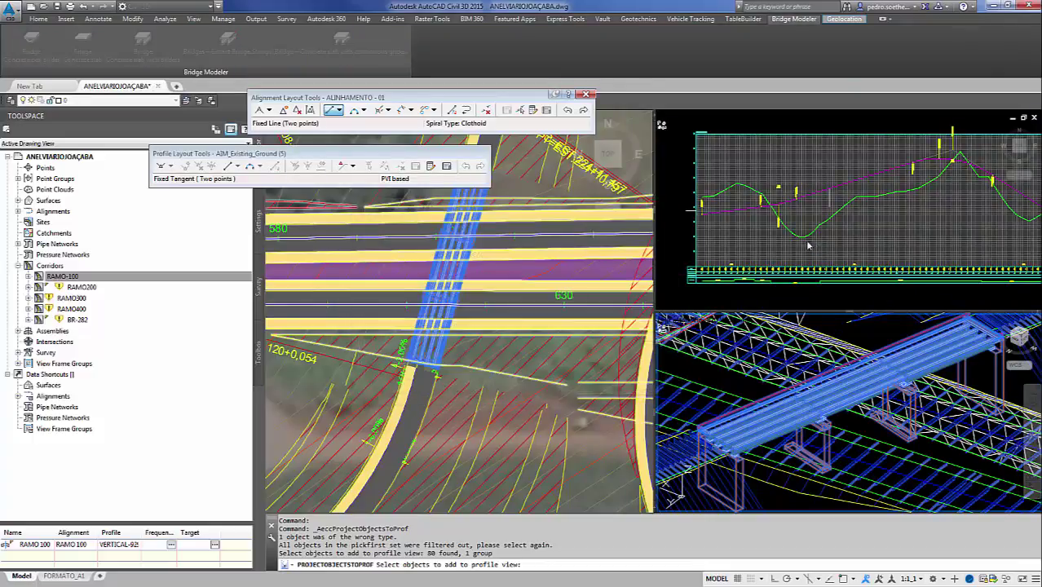
key("Escape")
scroll(816, 204, "up", 5)
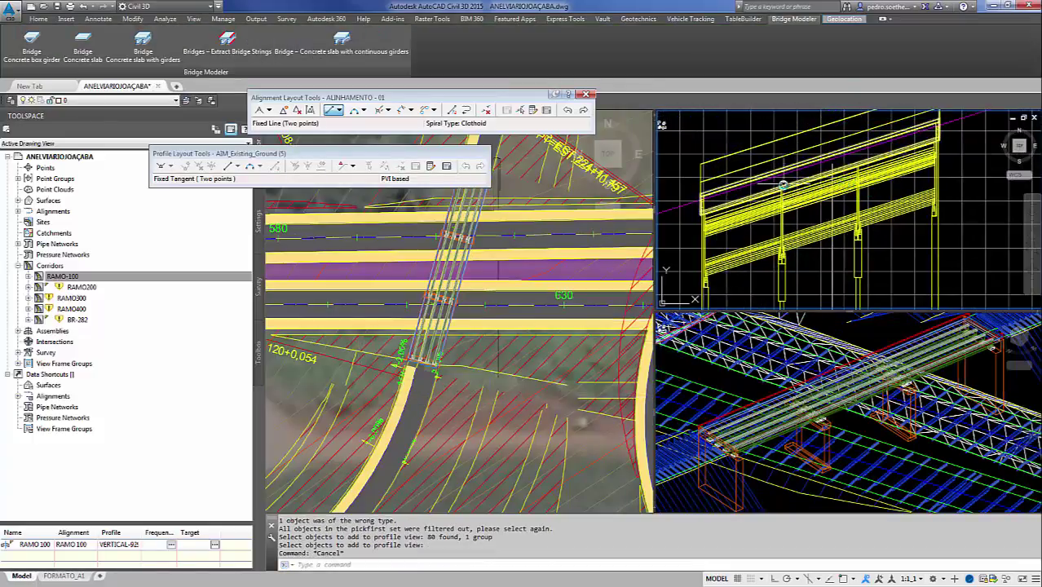
middle_click_drag(690, 199, 680, 176)
Step: Erase the stray object beside the bridge and reposition the bridge definition window
left_click(787, 245)
type("e")
key("Return")
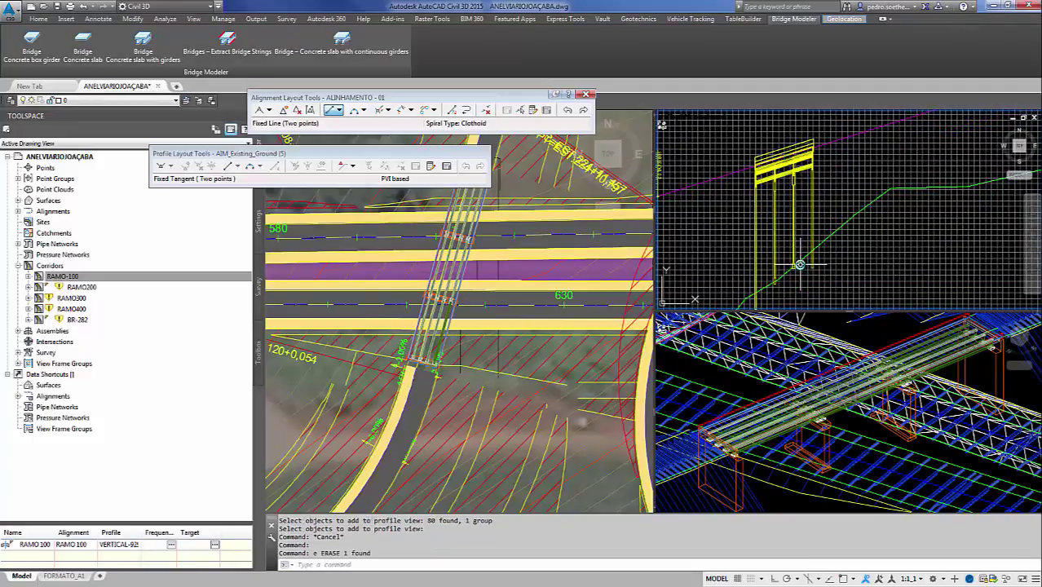
type("pl")
key("Return")
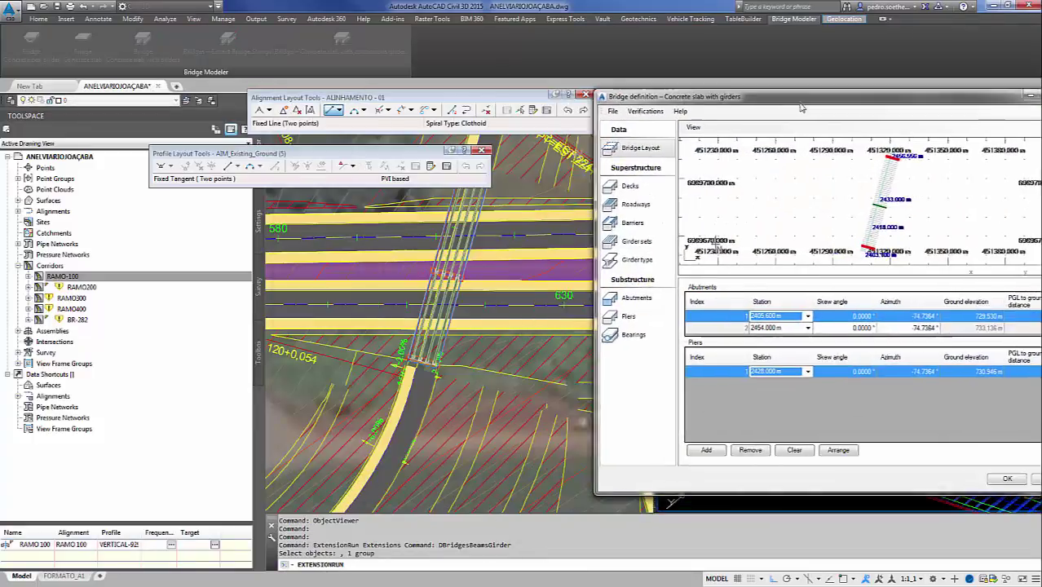
left_click_drag(802, 106, 684, 97)
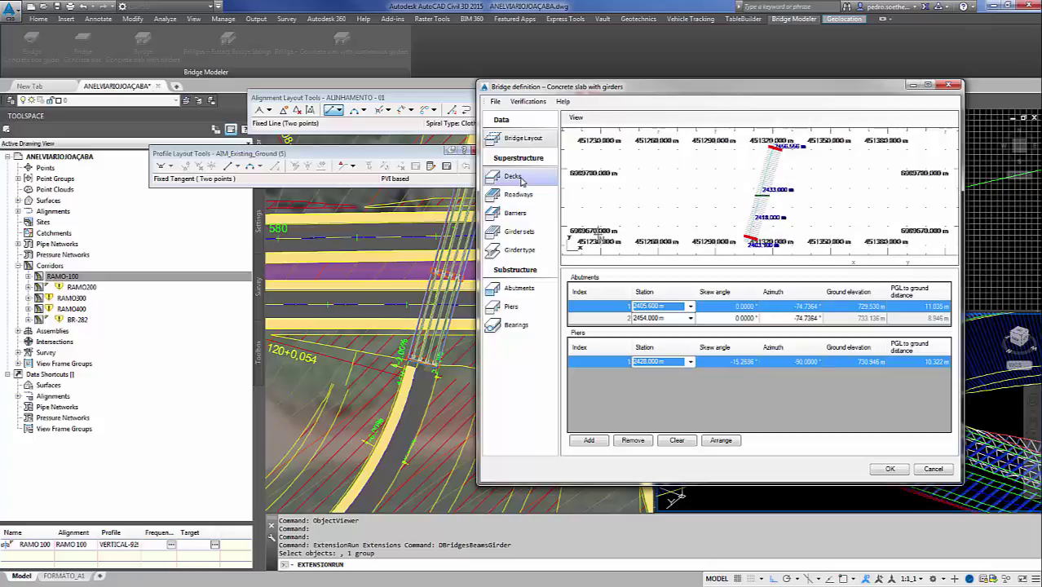
Step: Adjust the girder shape and abutment settings, then generate the bridge from its definition
left_click(519, 251)
left_click(608, 159)
left_click(589, 204)
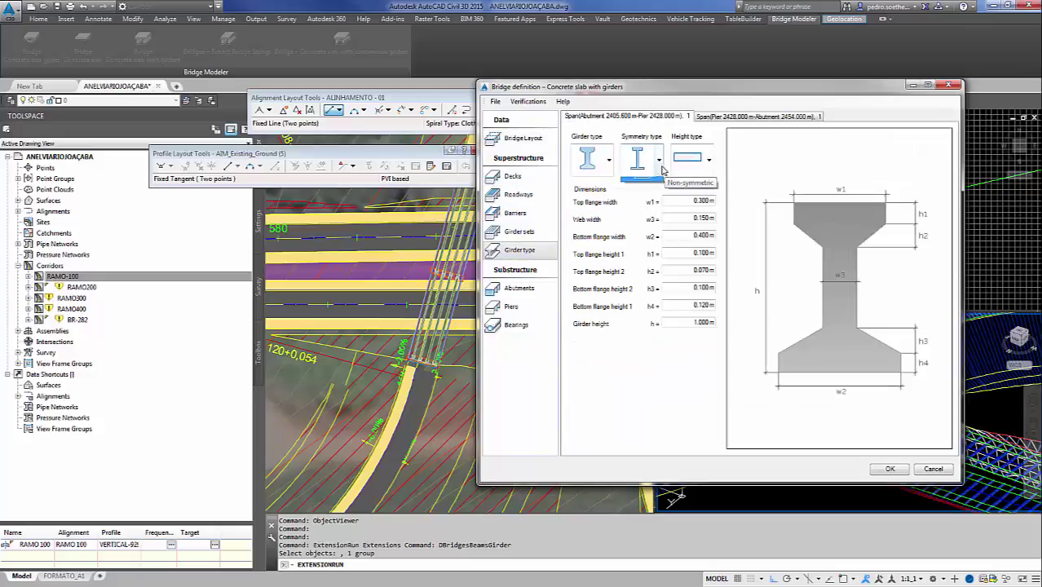
left_click(517, 289)
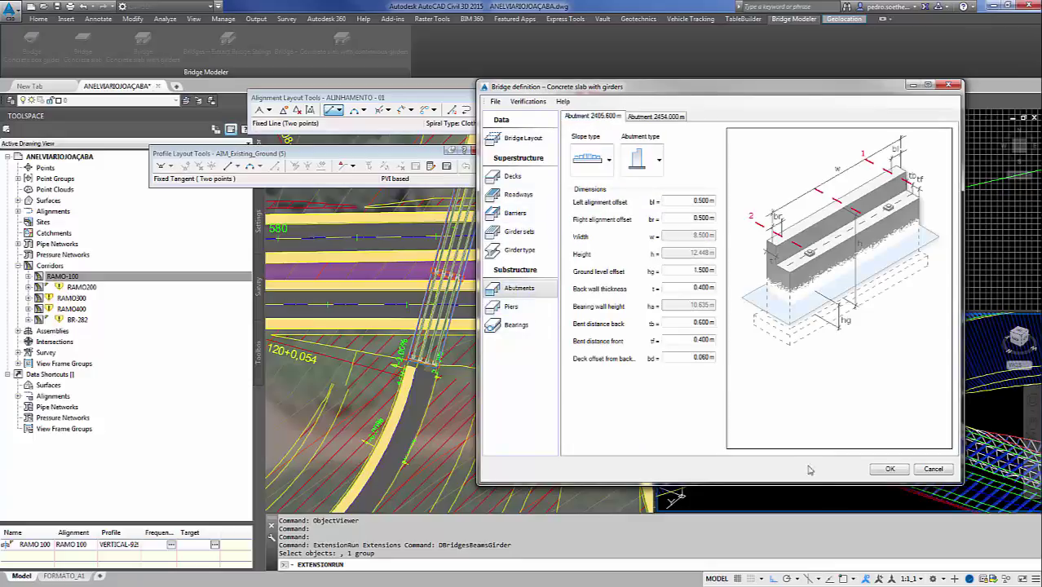
left_click(896, 469)
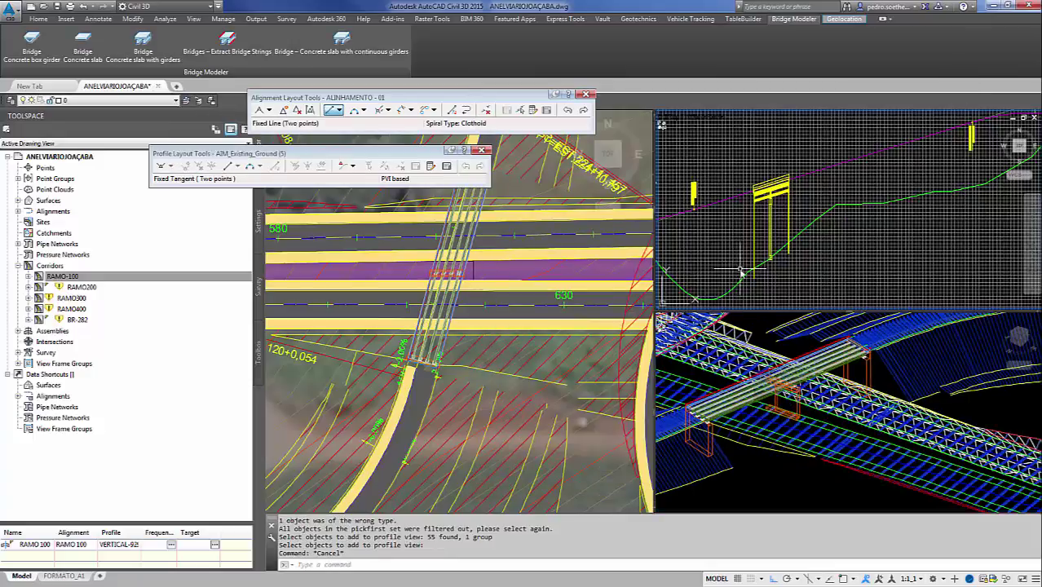
Step: Draw a 60-unit guide polyline under the bridge in the profile view
scroll(742, 271, "up", 3)
type("pl")
key("Return")
scroll(766, 261, "up", 3)
left_click(781, 255)
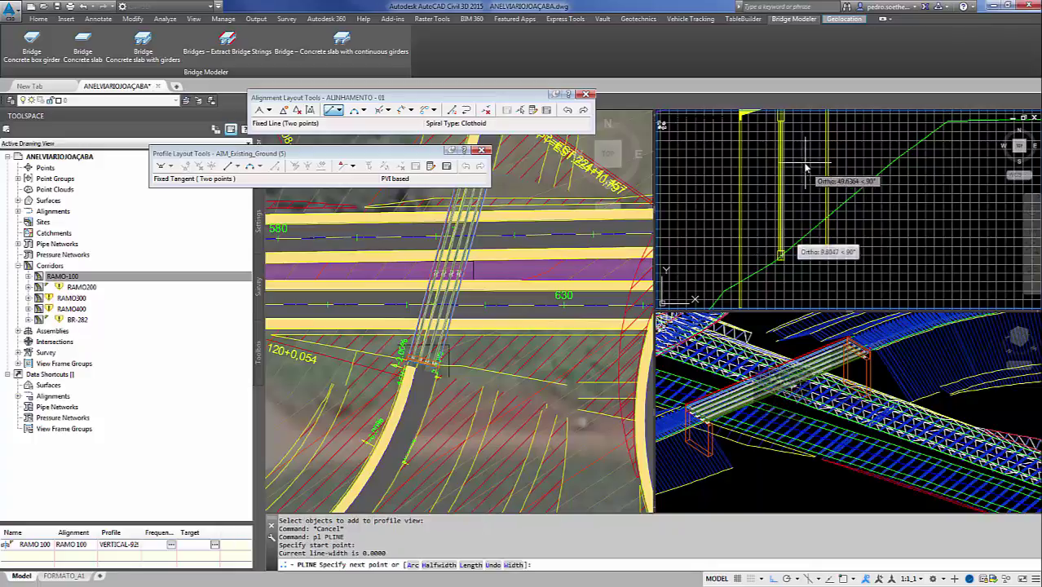
key("Return")
middle_click_drag(767, 180, 798, 180)
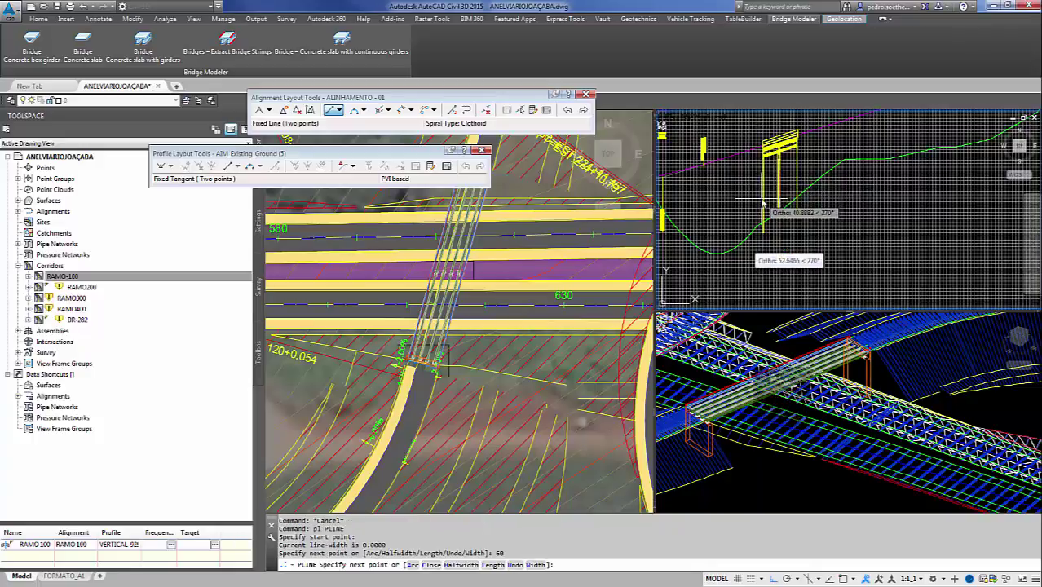
key("F8")
key("Escape")
scroll(744, 184, "down", 3)
key("Escape")
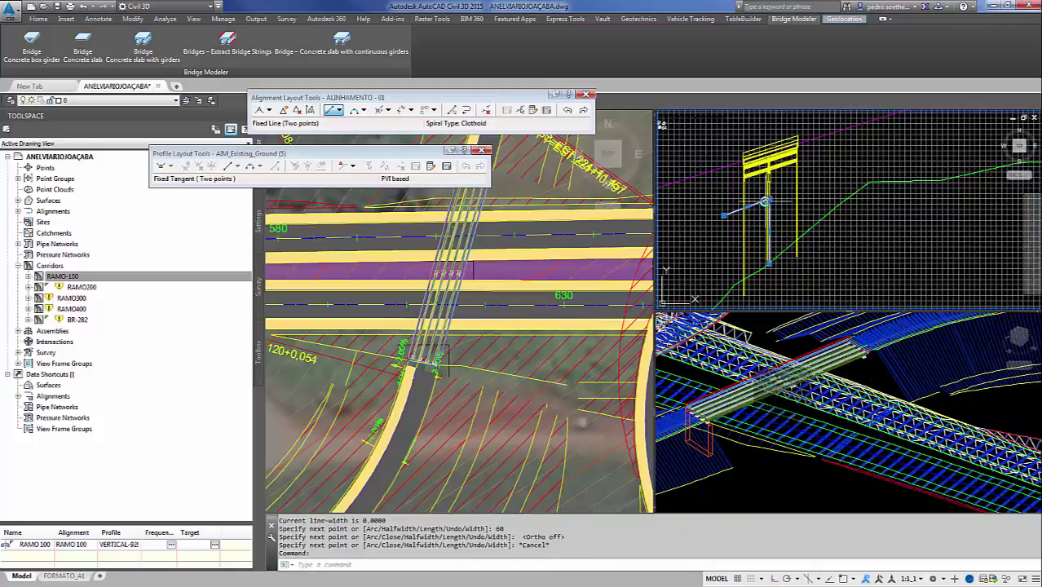
Step: Select the design profile and grab its VERTICAL-929 grade point to reposition it
scroll(818, 163, "down", 2)
left_click(818, 162)
left_click(824, 161)
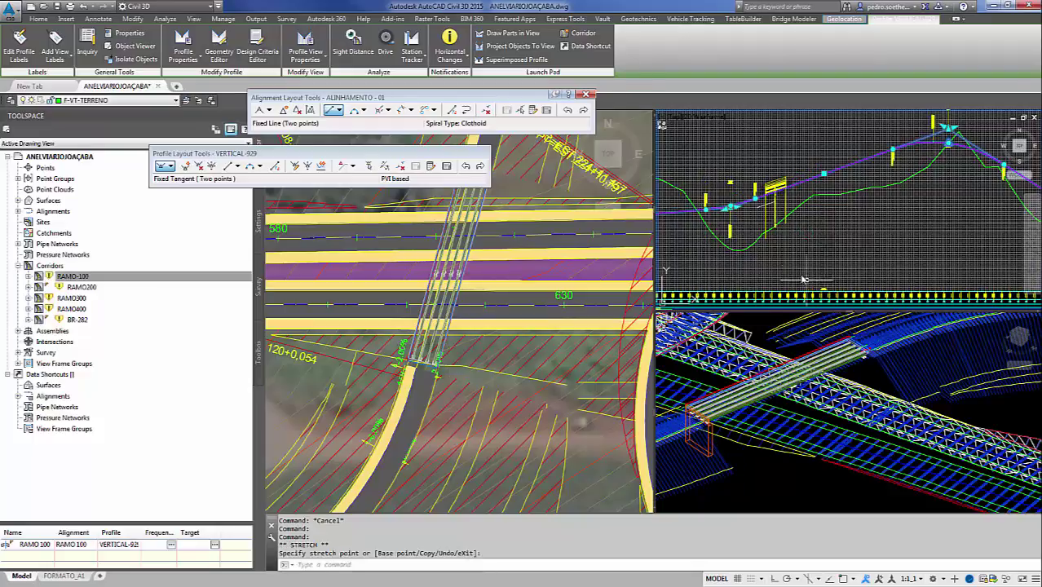
Step: Rebuild the RAMO-100 corridor from Toolspace and orbit the 3D model to check it
key("Escape")
right_click(90, 276)
left_click(108, 306)
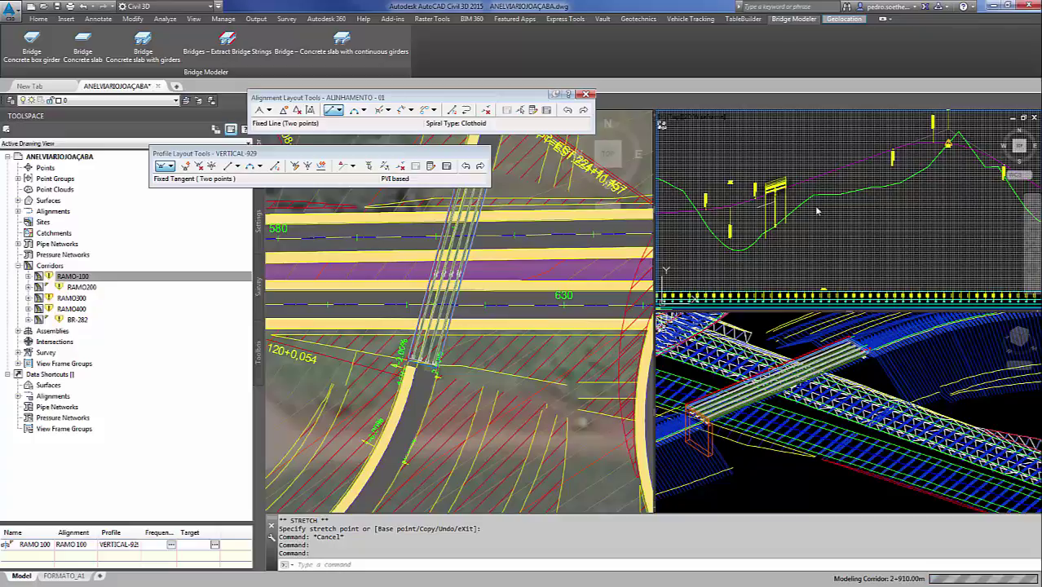
left_click(818, 363)
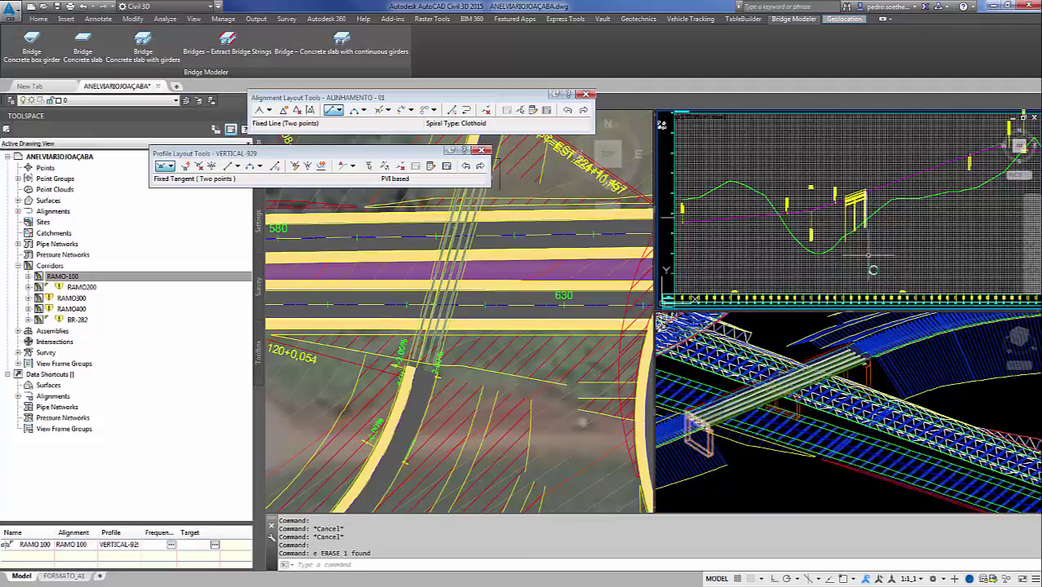
mouse_move(816, 408)
middle_mouse_down("shift")
mouse_move(867, 456)
mouse_move(843, 426)
mouse_move(892, 426)
mouse_move(826, 473)
middle_mouse_up("shift")
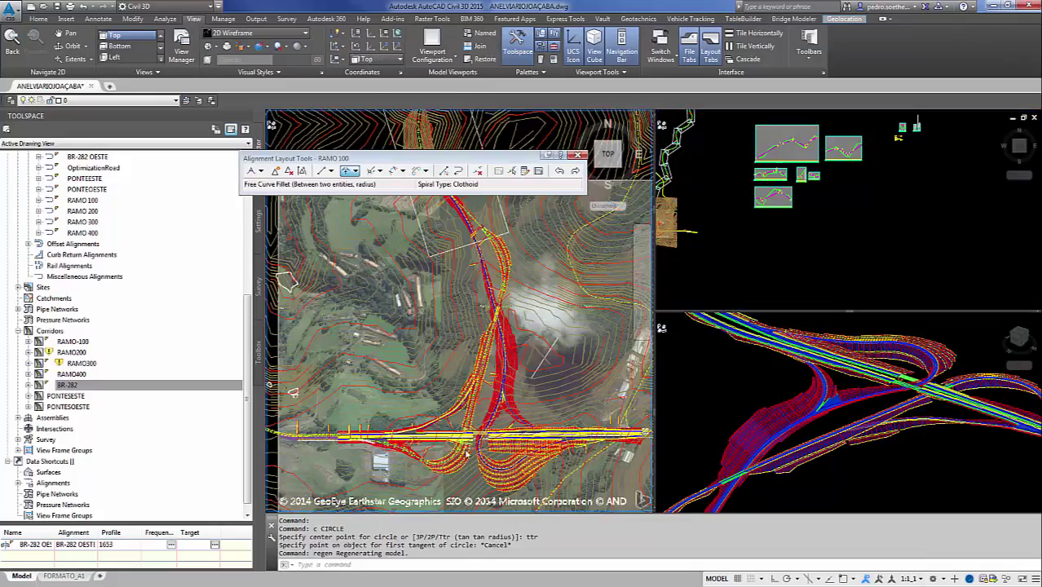
Step: Start a new sample line group on the RAMO 100 alignment
scroll(436, 474, "up", 3)
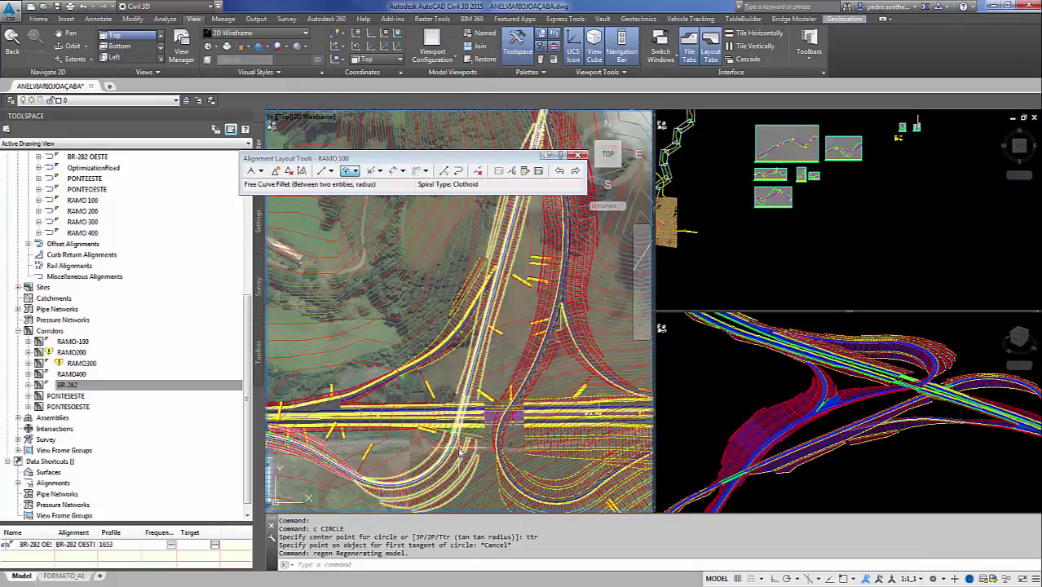
scroll(466, 392, "up", 2)
scroll(466, 391, "up", 1)
left_click(838, 234)
scroll(837, 233, "down", 2)
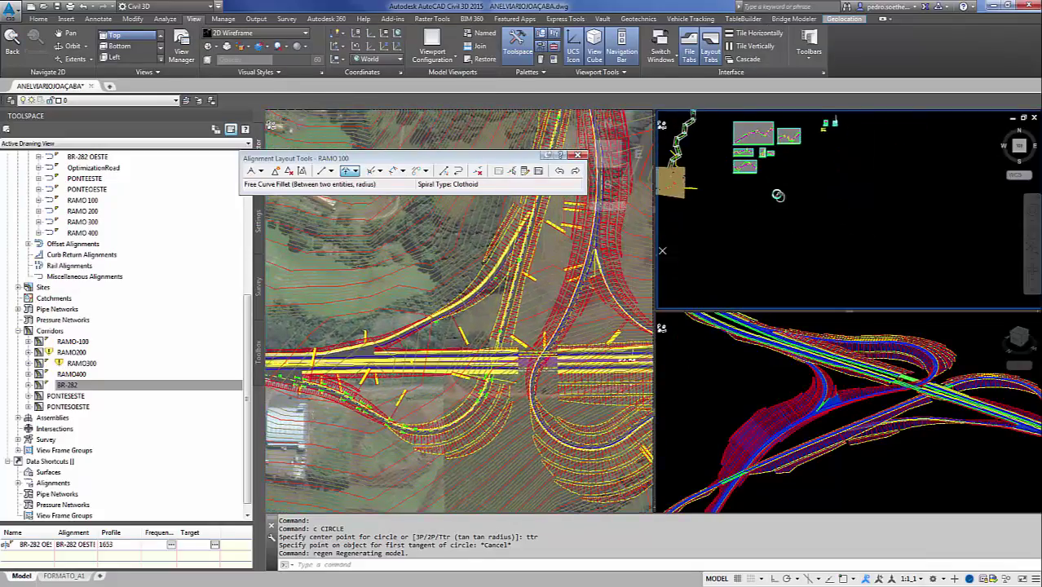
left_click(37, 18)
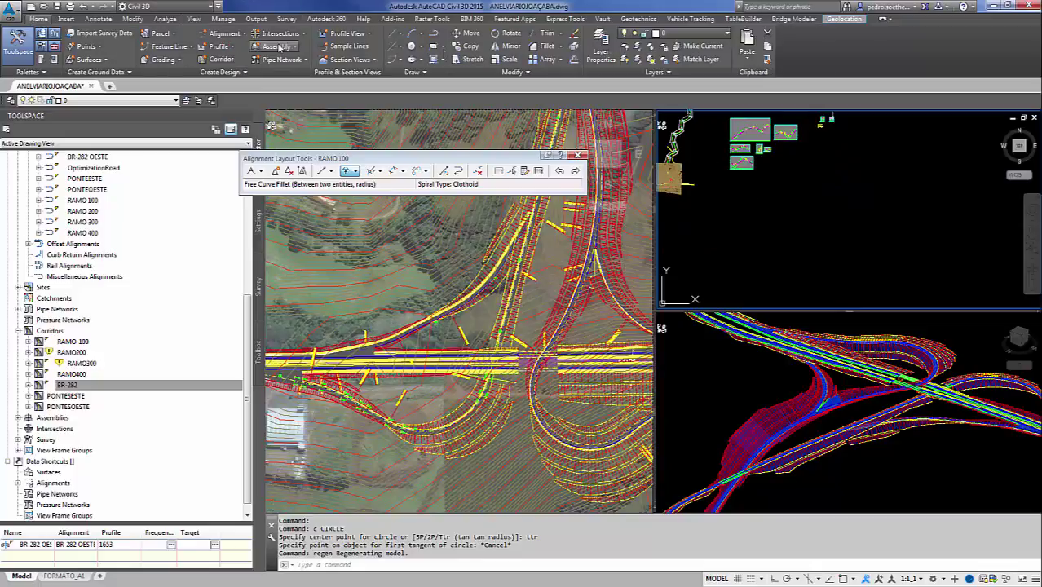
left_click(347, 46)
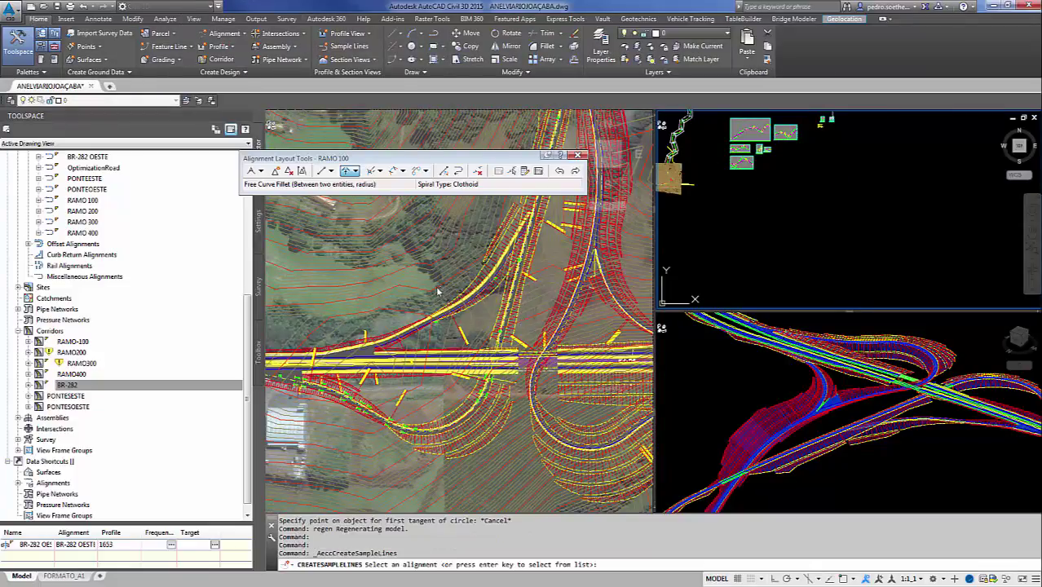
scroll(487, 438, "up", 2)
scroll(482, 436, "up", 2)
left_click(396, 423)
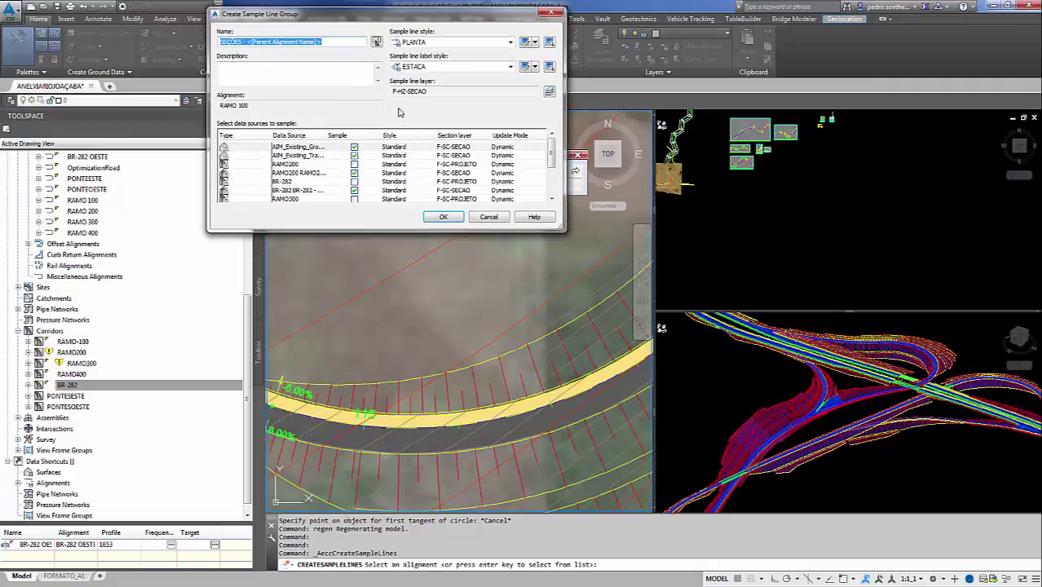
Step: Give the existing ground source the TERRENO NATURAL section style
left_click_drag(326, 135, 381, 136)
left_click(449, 147)
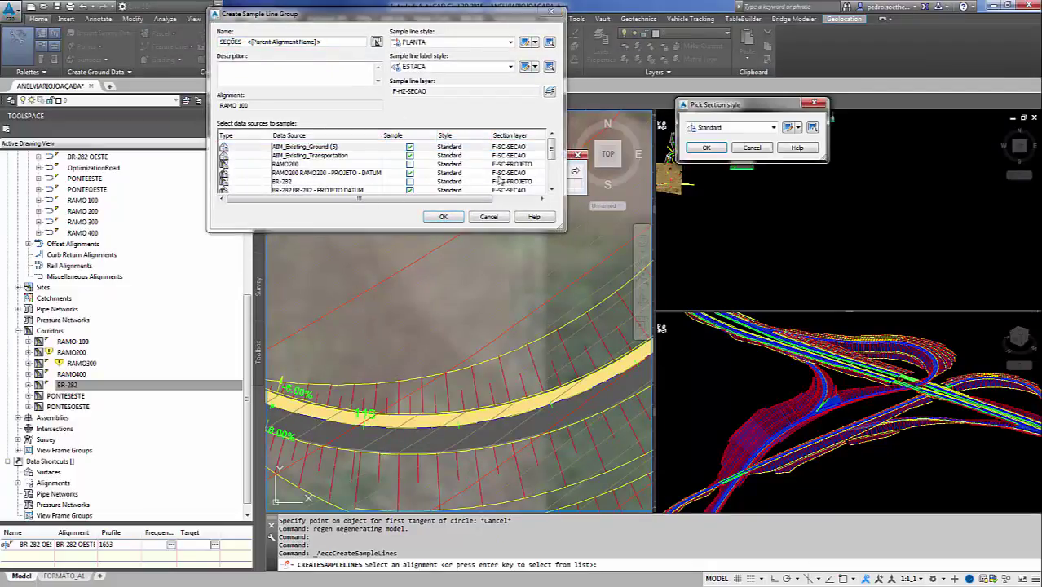
left_click(773, 128)
left_click(726, 176)
left_click(706, 148)
left_click(366, 155)
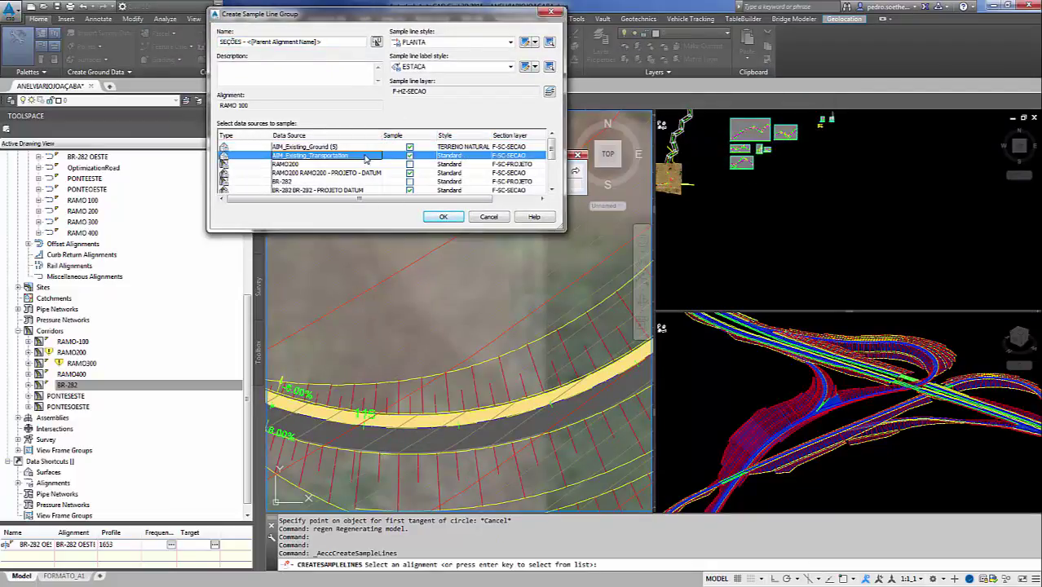
scroll(374, 175, "down", 2)
scroll(382, 178, "down", 1)
scroll(389, 182, "down", 2)
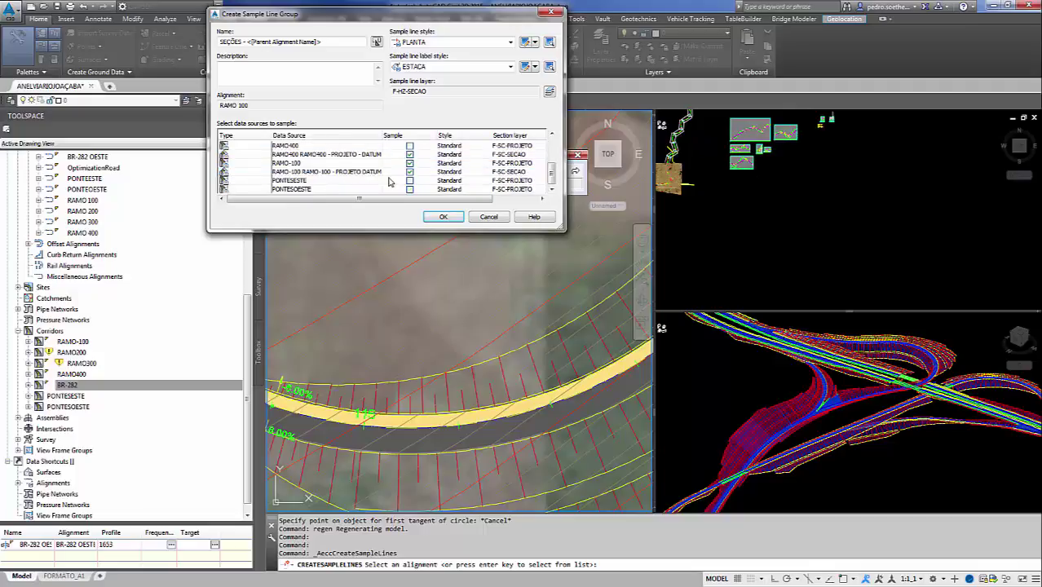
Step: Sample the RAMO-100 datum surface with the SUPERFICIE-TOP section style
left_click(409, 171)
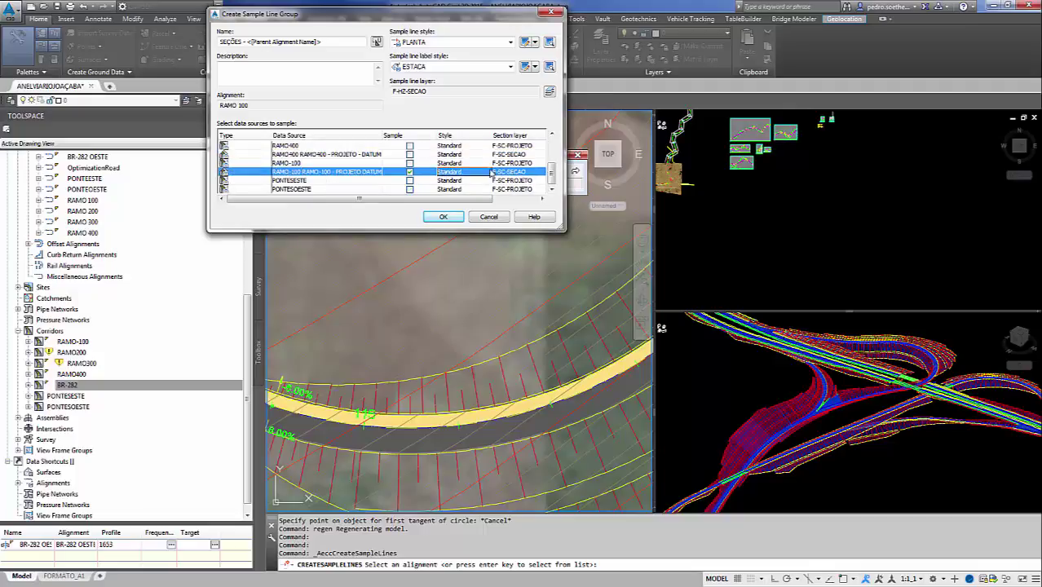
left_click(449, 171)
left_click(773, 128)
left_click(721, 170)
left_click(706, 148)
left_click(356, 180)
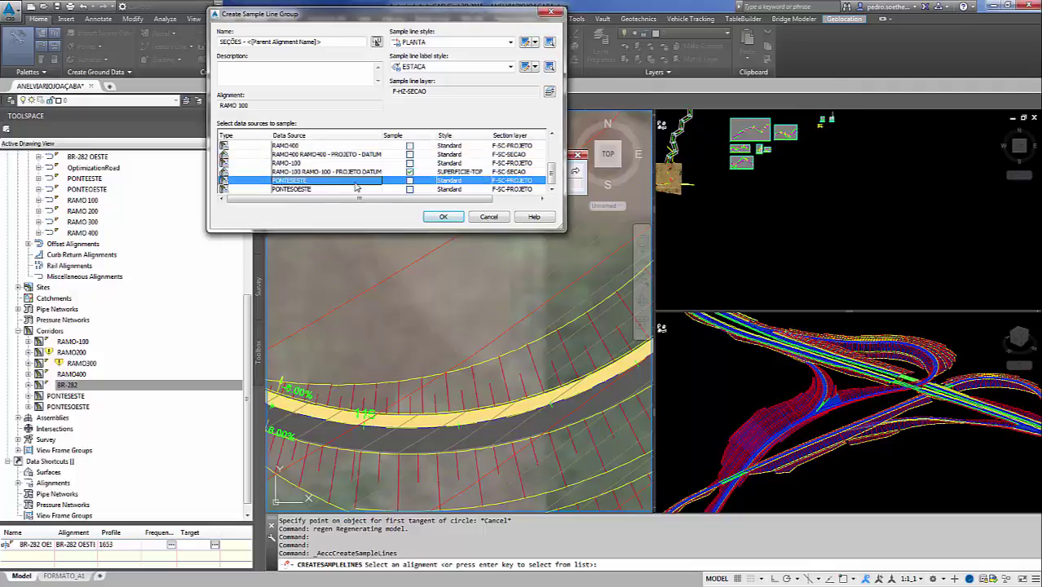
Step: Assign a section code set style to RAMO-100 and confirm the SEÇÕES group
left_click(437, 163)
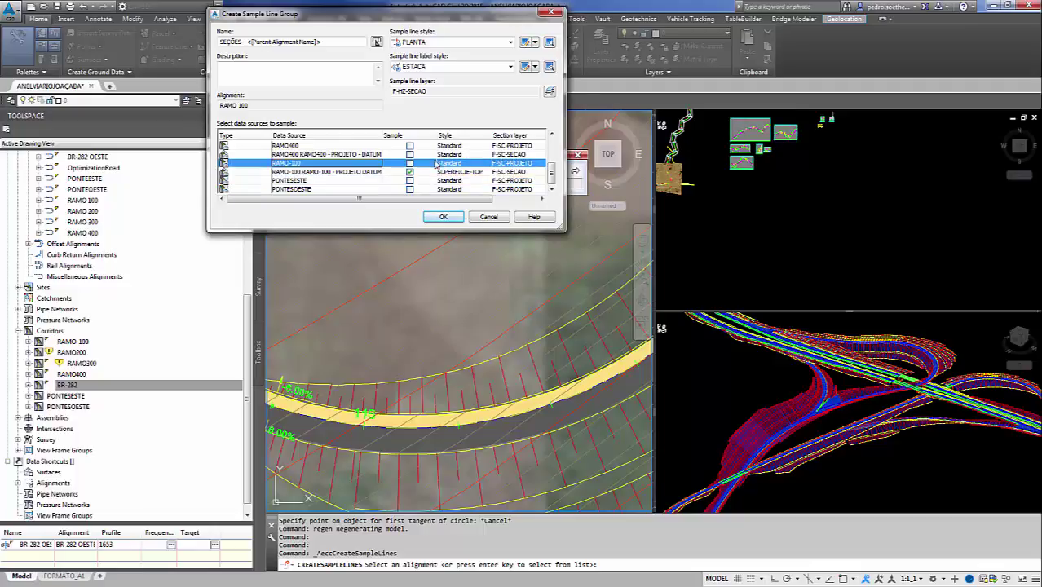
left_click(453, 167)
left_click(733, 129)
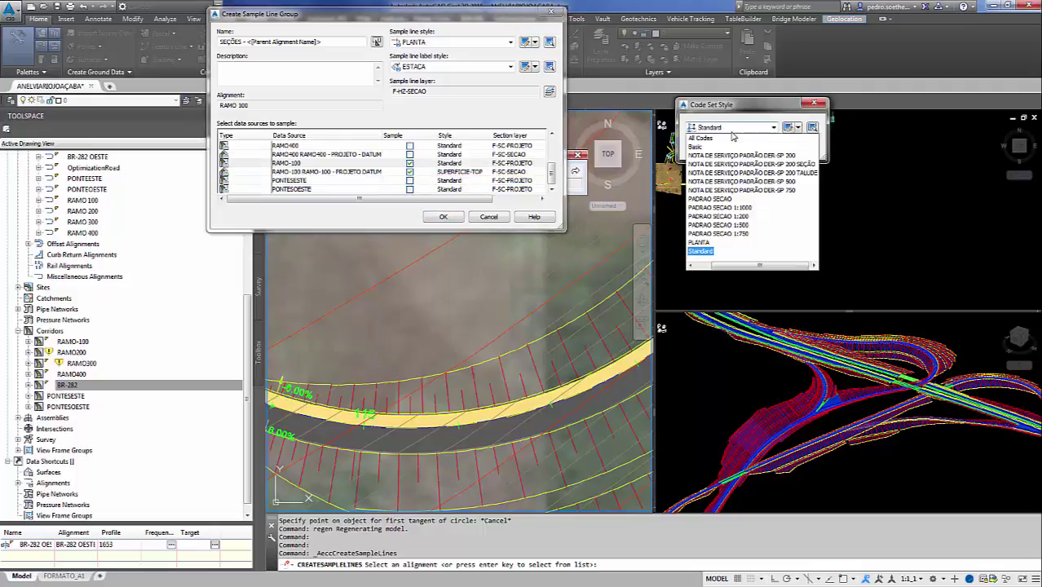
left_click(718, 216)
left_click(744, 155)
left_click(499, 199)
left_click(444, 216)
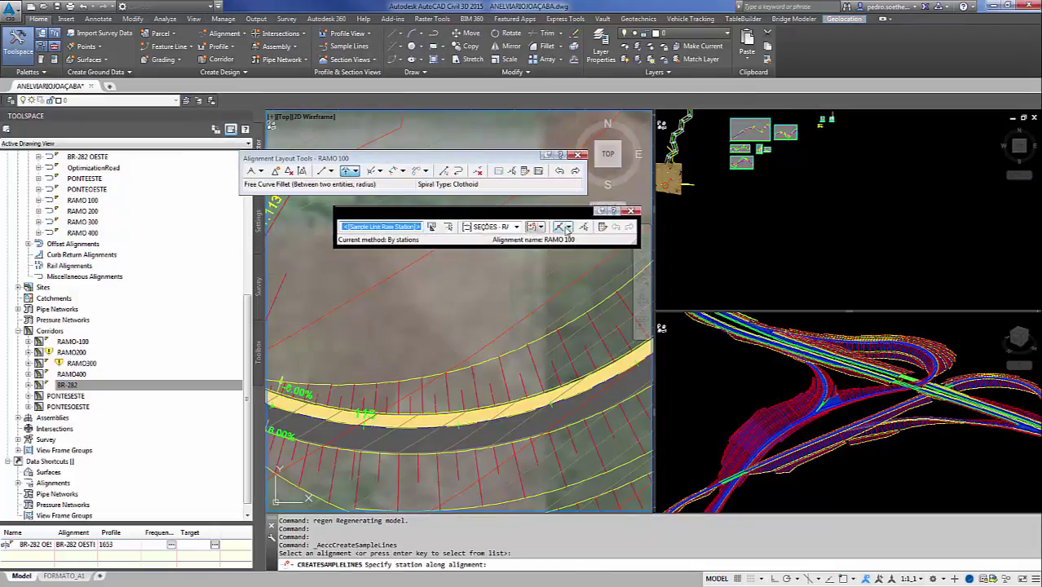
Step: Place sample lines by station range with 60 m left and right swaths at 20 m increments
left_click(534, 226)
left_click(595, 243)
left_click_drag(399, 149, 403, 171)
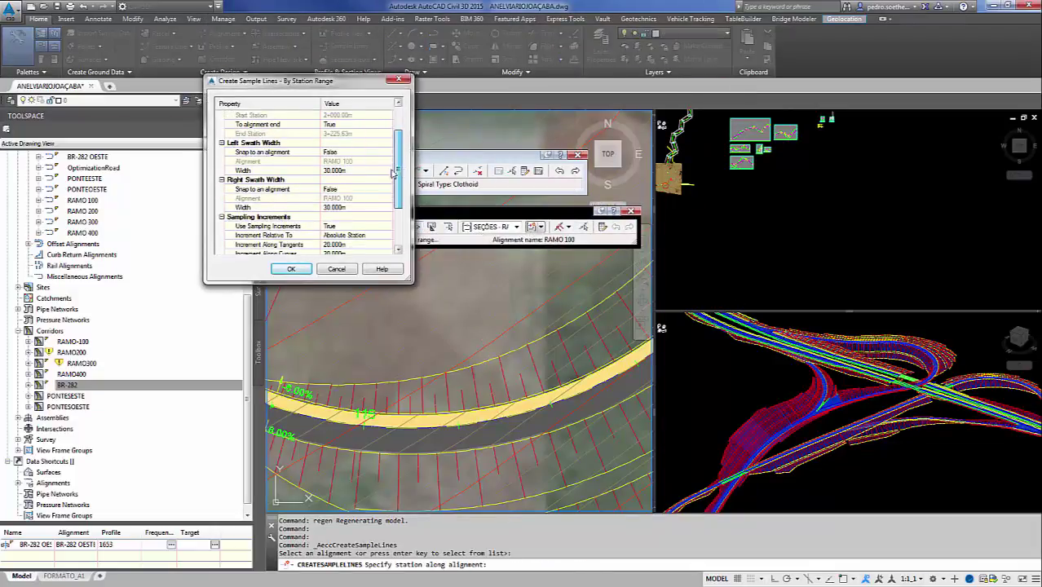
left_click(388, 170)
key("Escape")
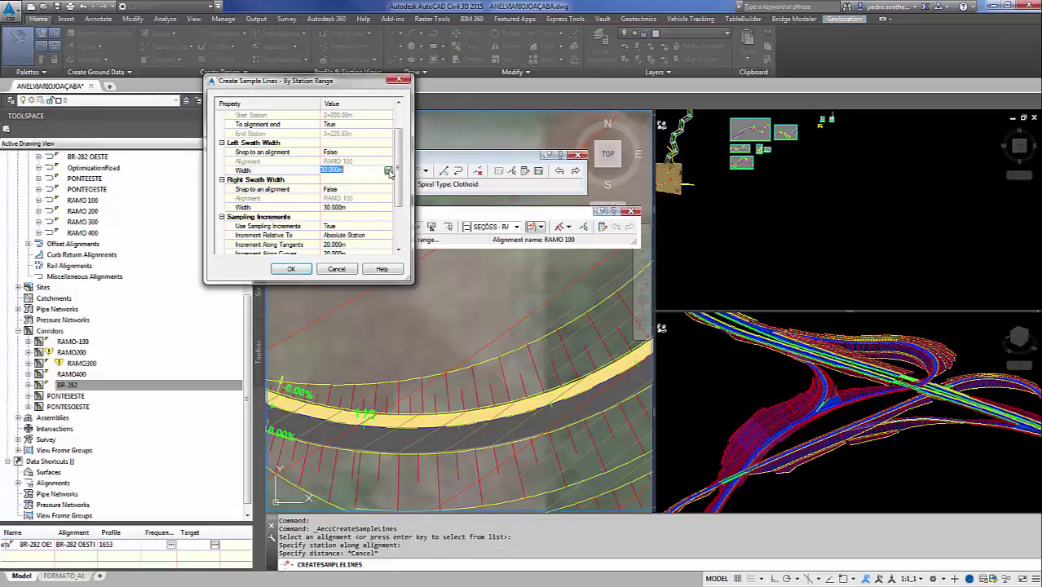
key("Return")
key("Escape")
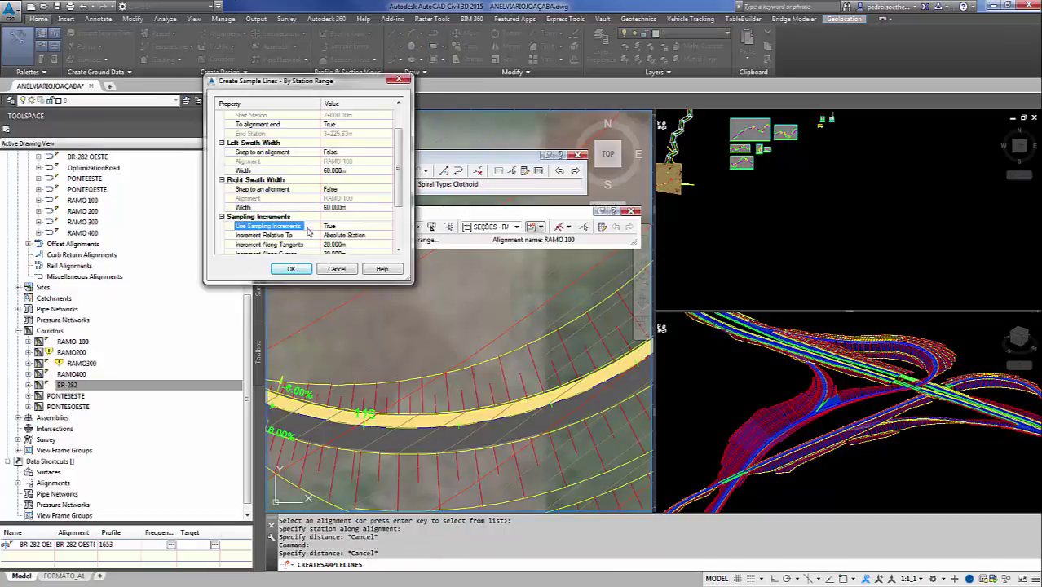
scroll(341, 219, "down", 3)
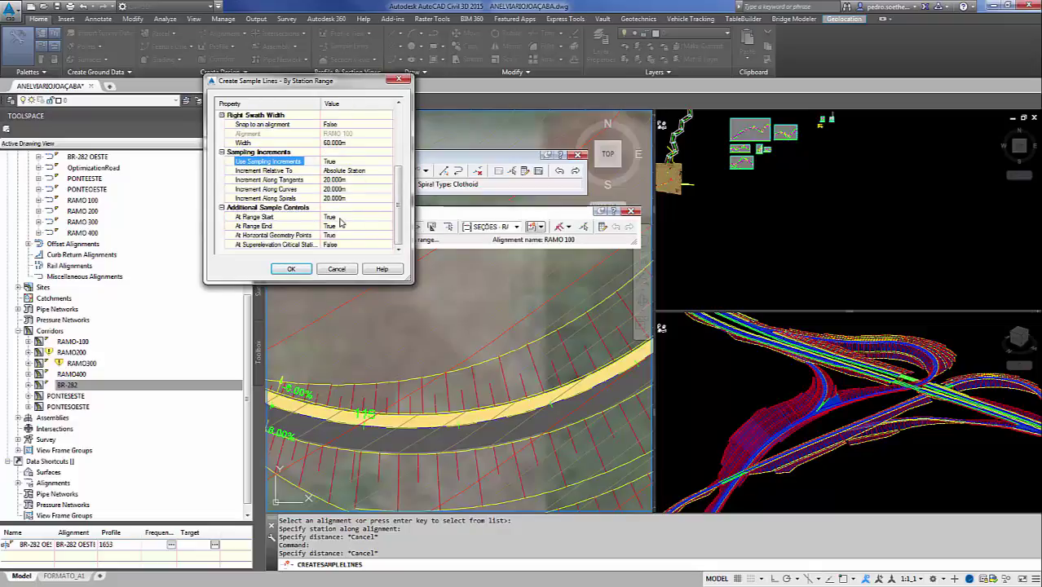
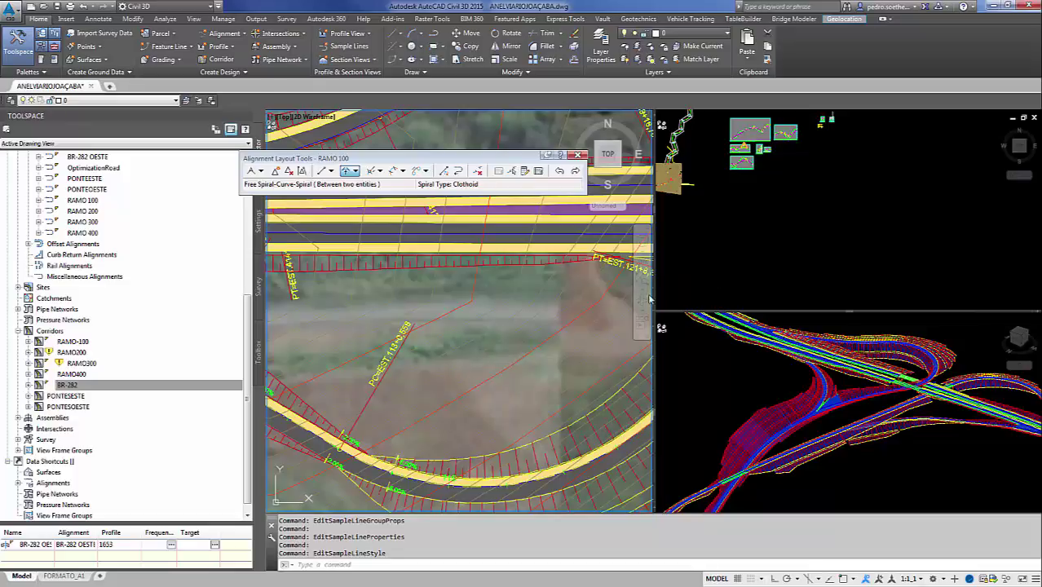
Step: Start creating multiple section views for RAMO 100 and review the naming template and view style
left_click(767, 259)
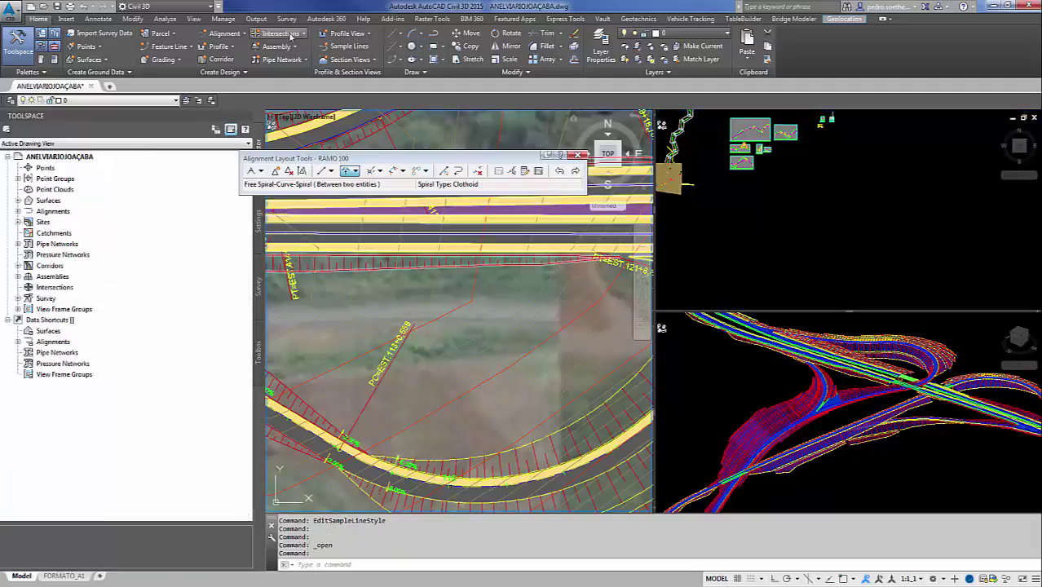
left_click(371, 59)
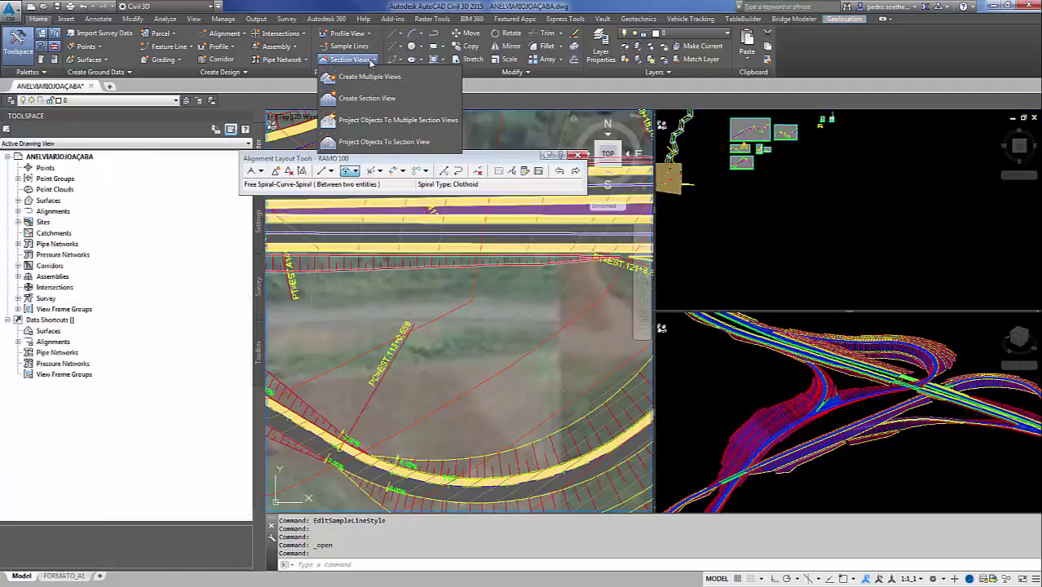
left_click(412, 78)
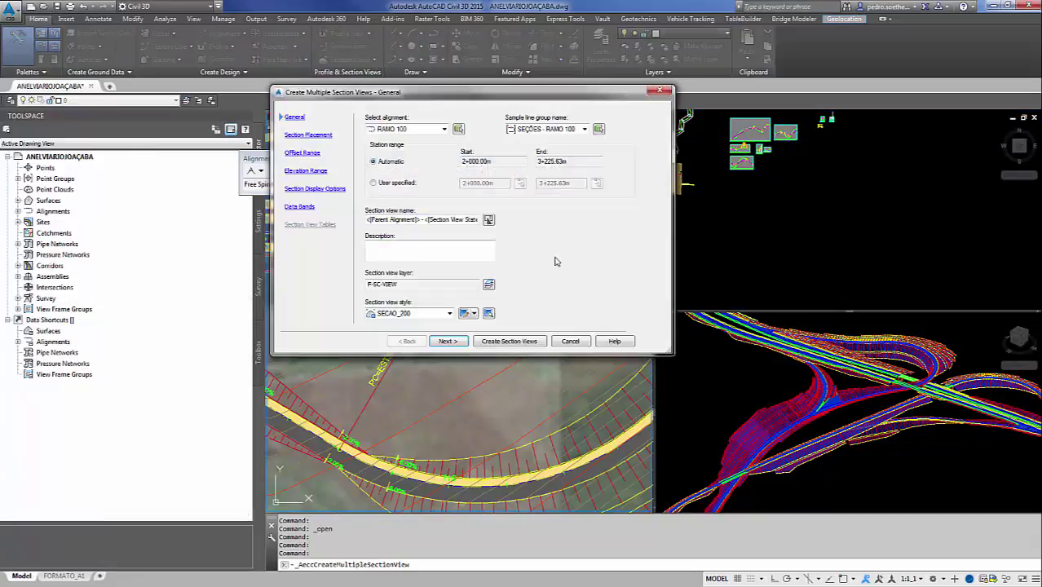
left_click(488, 221)
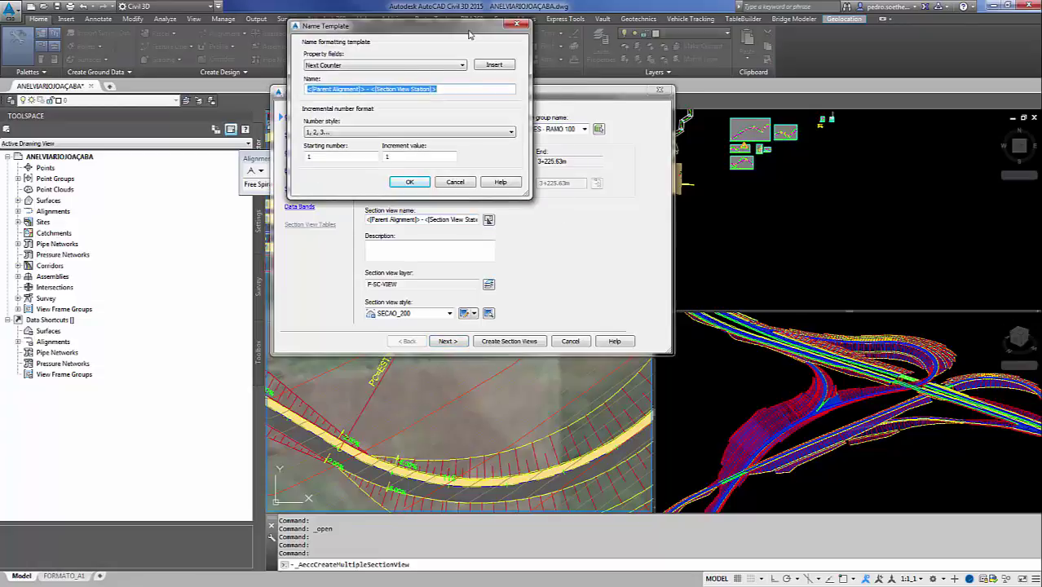
key("Escape")
left_click(449, 313)
left_click(405, 342)
Step: Work through placement, offset, elevation and display settings, and keep the DER-SP NOTA DE SERVIÇO - 1:200 band set
left_click(447, 341)
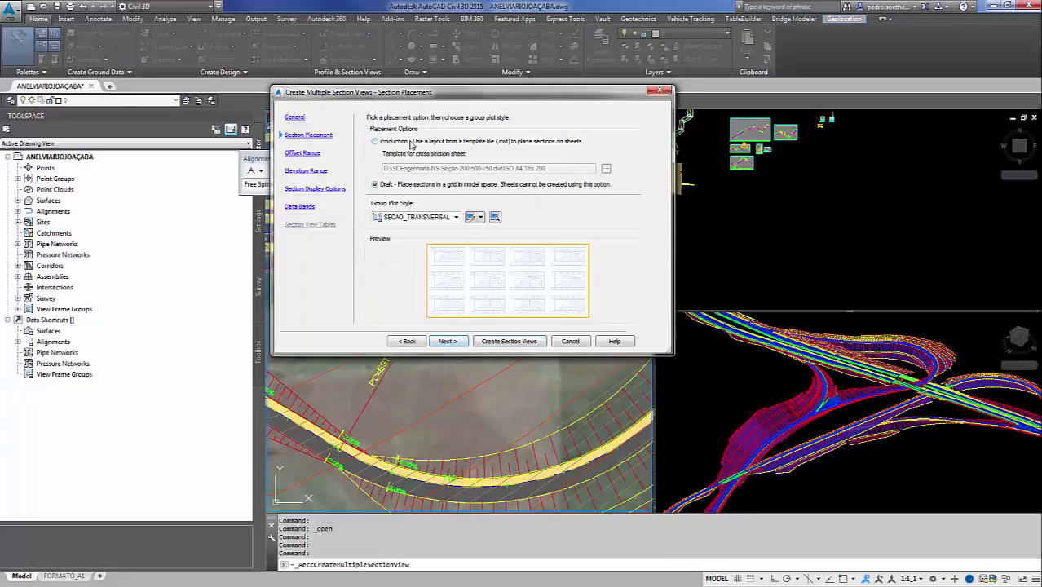
left_click(605, 168)
left_click(498, 279)
left_click(449, 341)
left_click(449, 341)
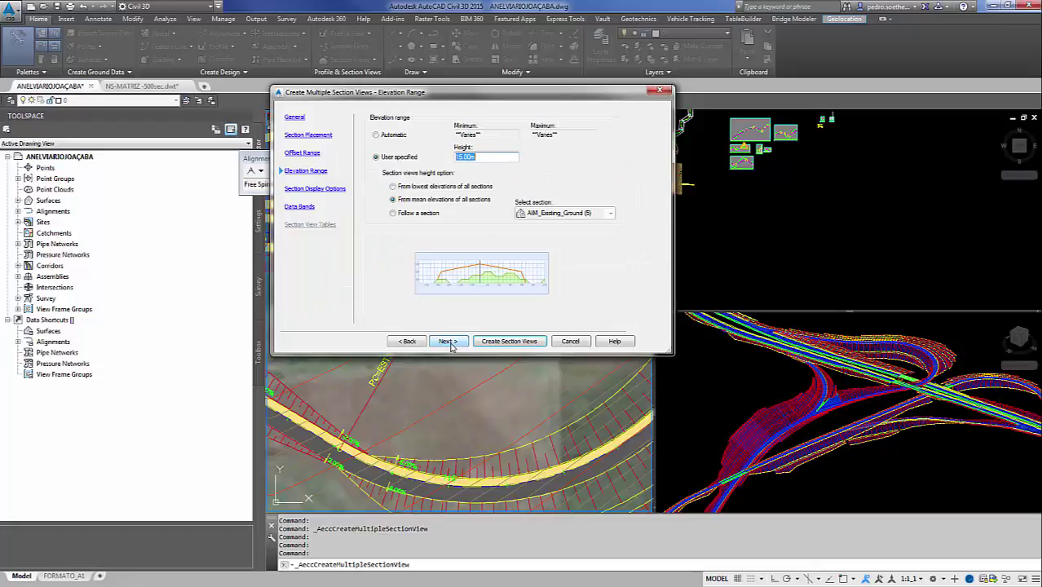
left_click(449, 340)
left_click(451, 341)
left_click(434, 130)
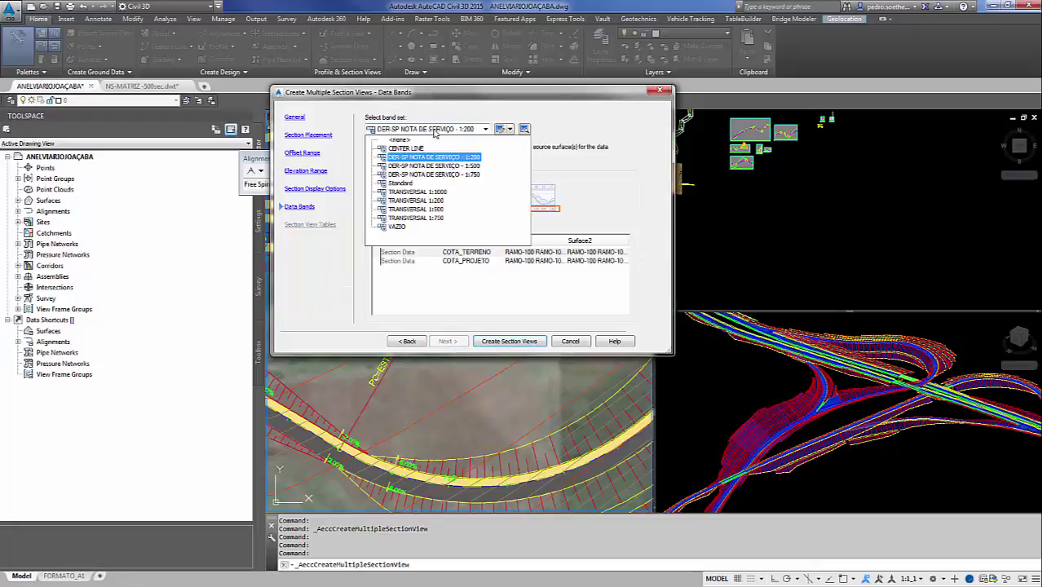
left_click(435, 132)
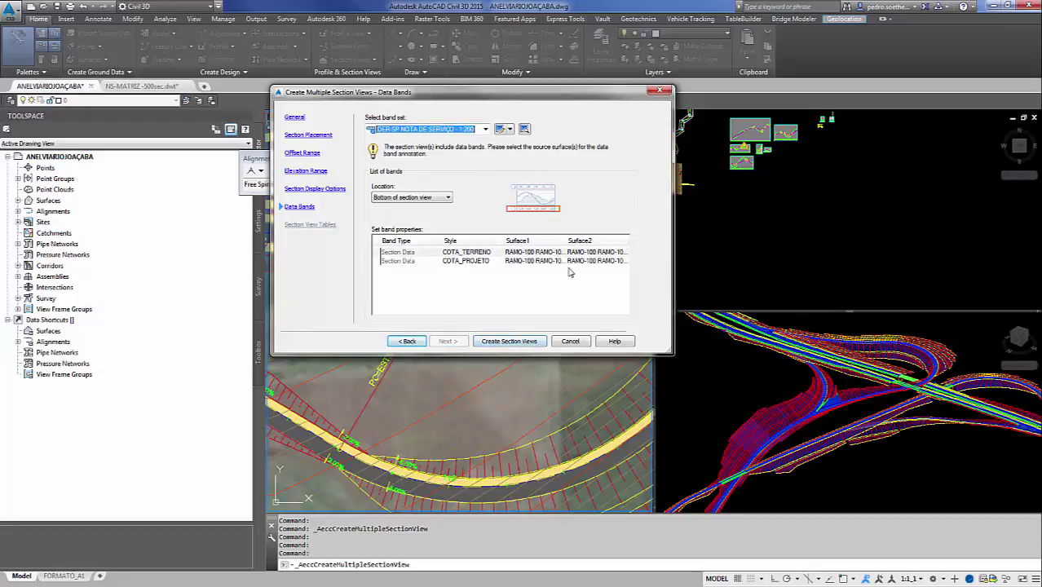
left_click(518, 254)
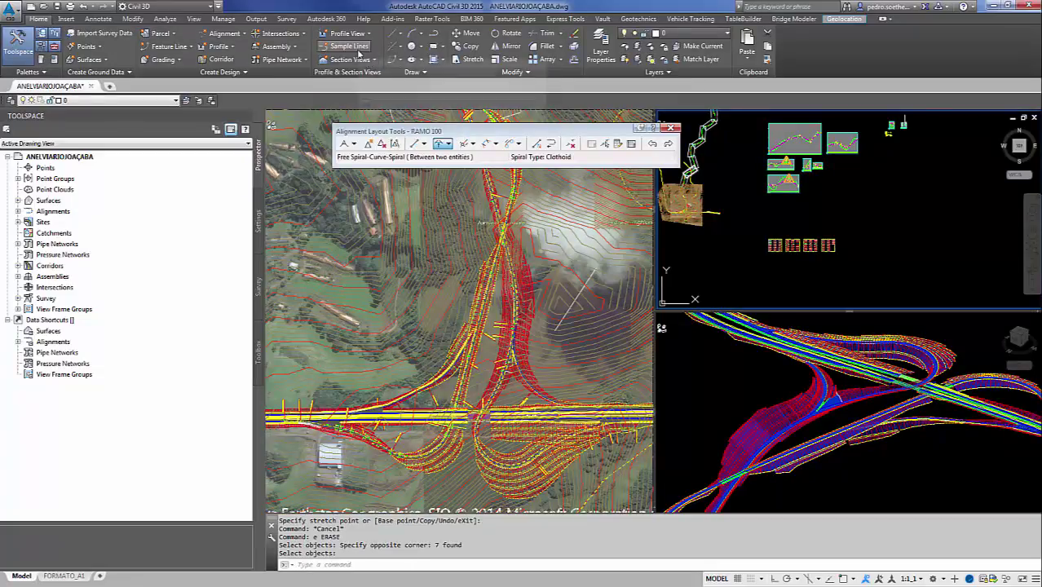
Step: Create sheets for Section View Group - 1 in the new SEÇÃO100 sheet set and save the drawing
left_click(66, 18)
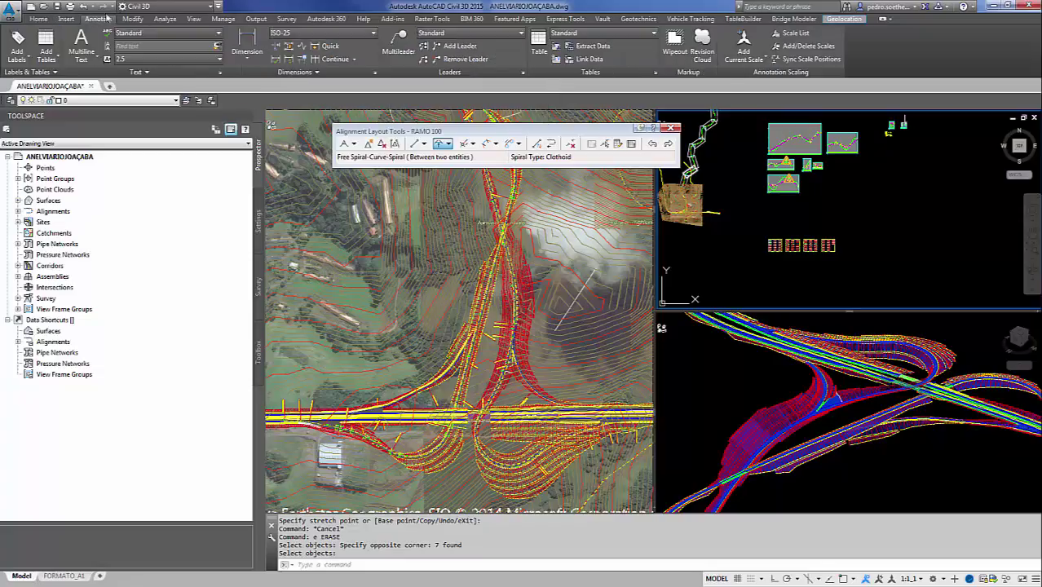
left_click(256, 19)
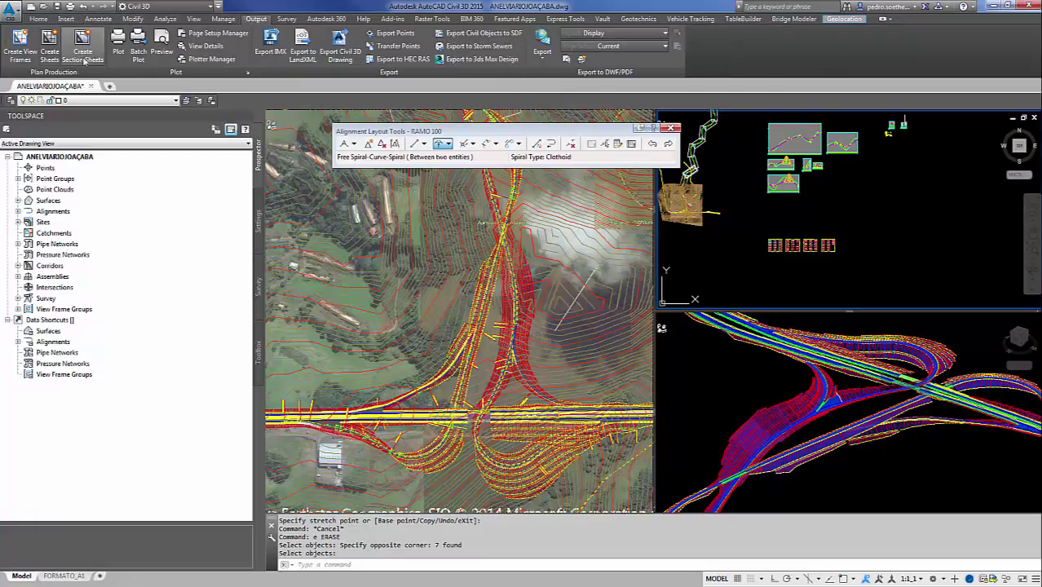
left_click(82, 43)
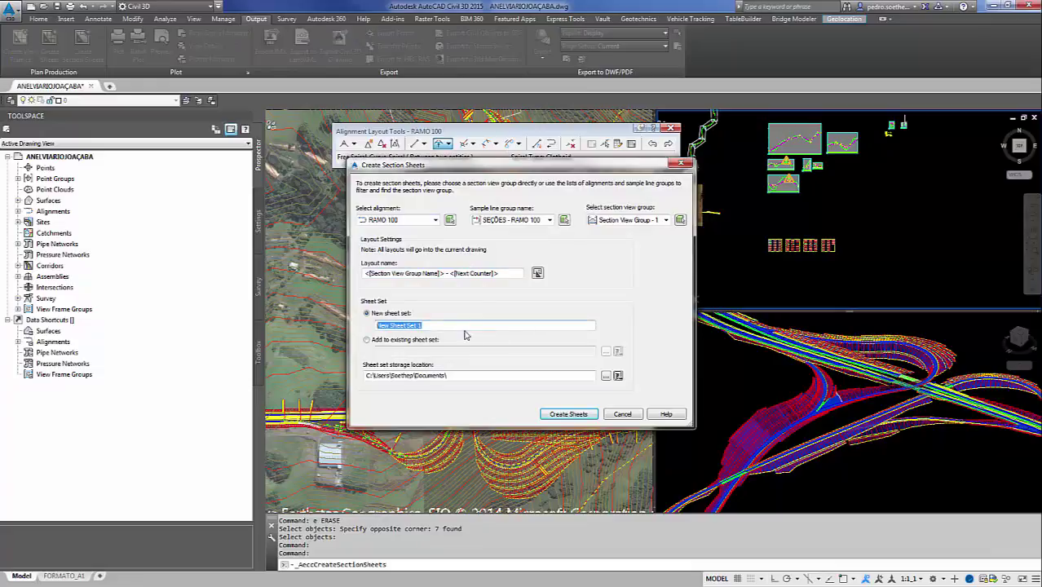
left_click(537, 273)
left_click(489, 159)
left_click(568, 415)
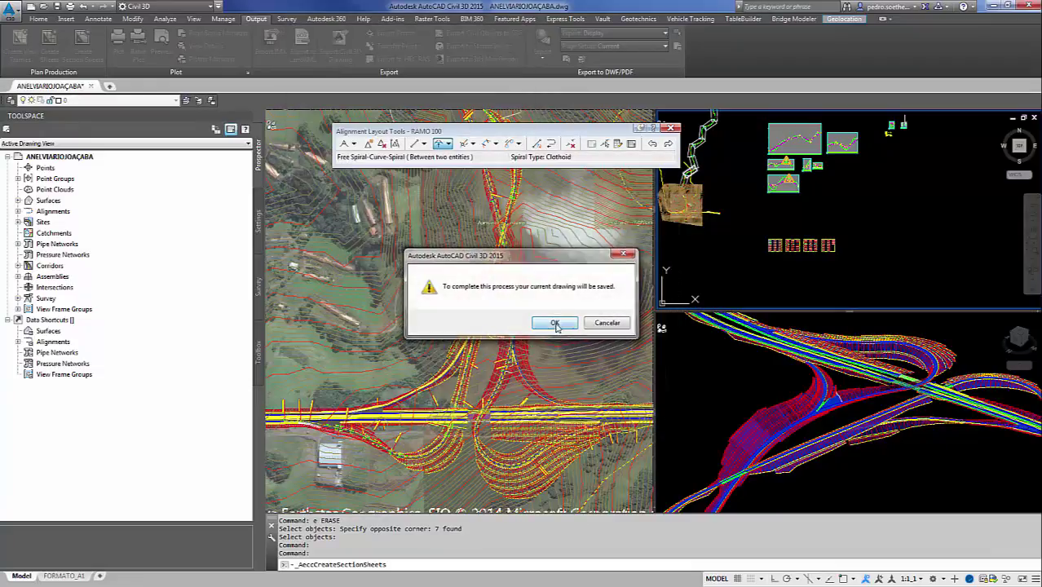
left_click(555, 324)
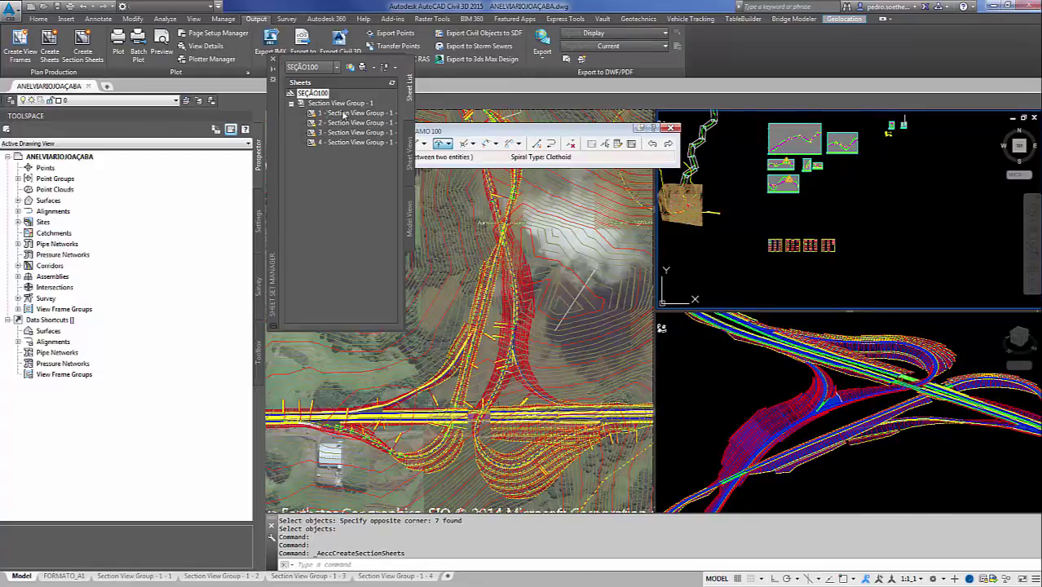
Step: Open sheet Section View Group - 1 - 1 and zoom in to inspect the cross sections
double_click(344, 114)
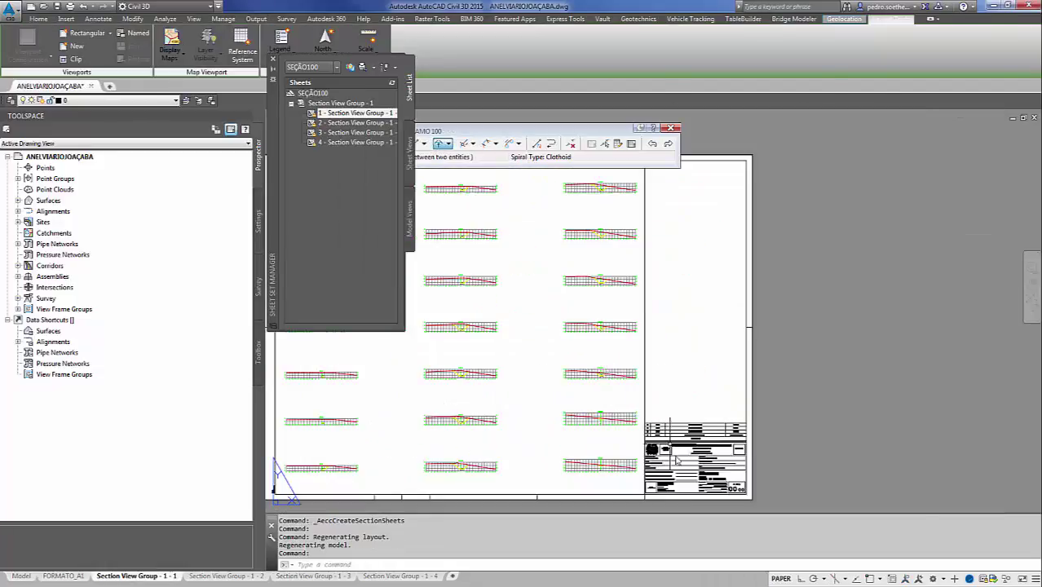
scroll(677, 461, "up", 5)
scroll(743, 406, "down", 4)
scroll(742, 406, "up", 1)
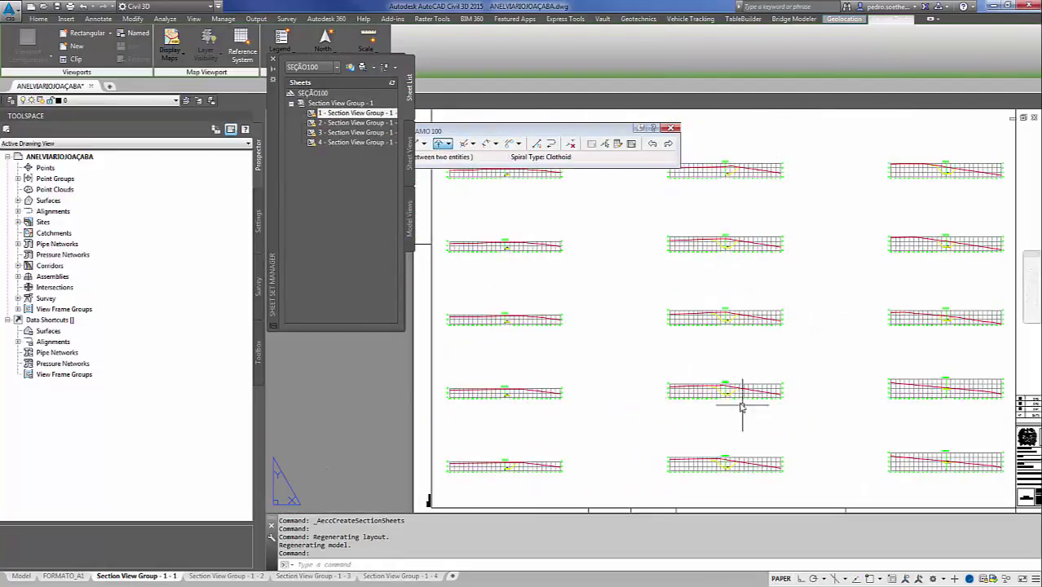
scroll(742, 406, "up", 5)
scroll(624, 494, "down", 3)
scroll(640, 372, "down", 2)
scroll(637, 400, "down", 1)
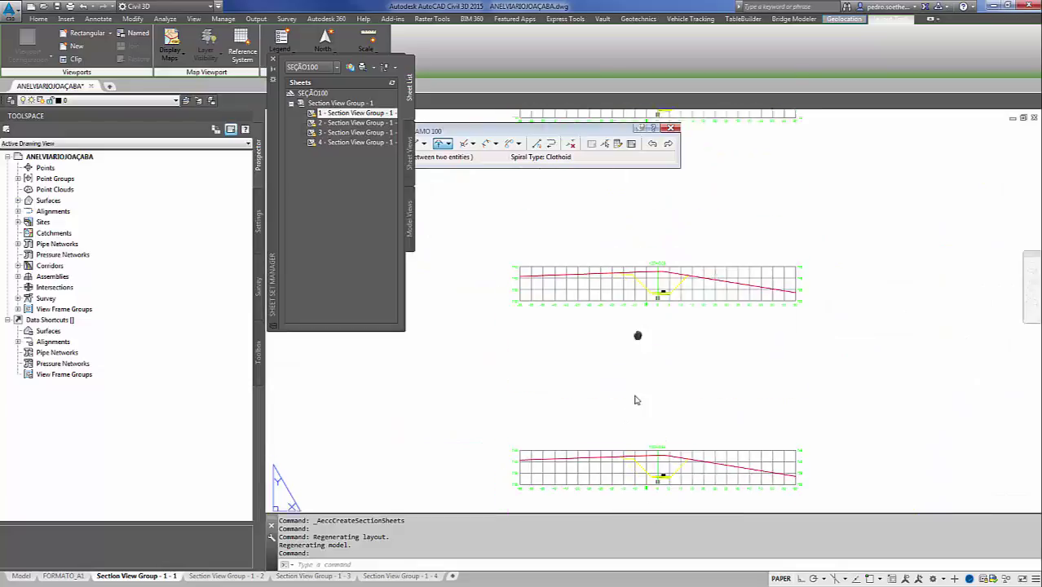
scroll(636, 400, "down", 3)
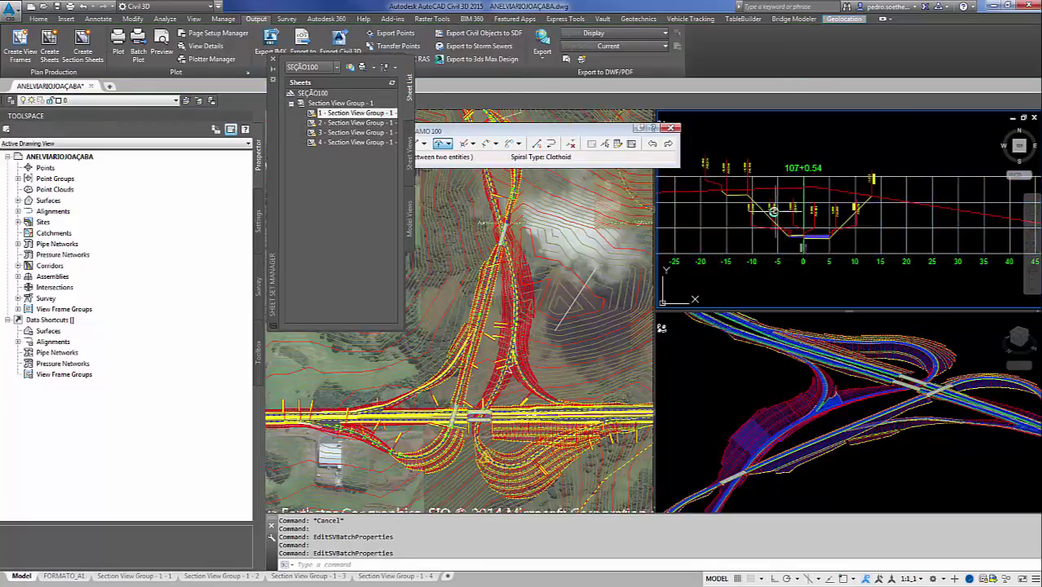
scroll(773, 211, "up", 4)
scroll(849, 193, "down", 2)
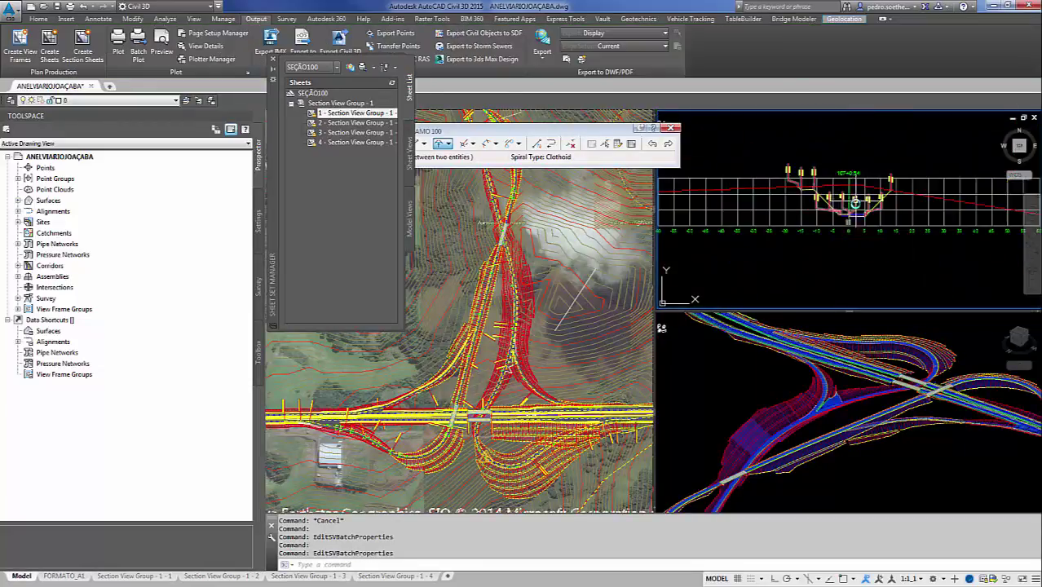
scroll(889, 204, "down", 3)
Step: Zoom out to the full layout showing the 21 cross sections and the title block
left_click(135, 575)
scroll(730, 286, "up", 2)
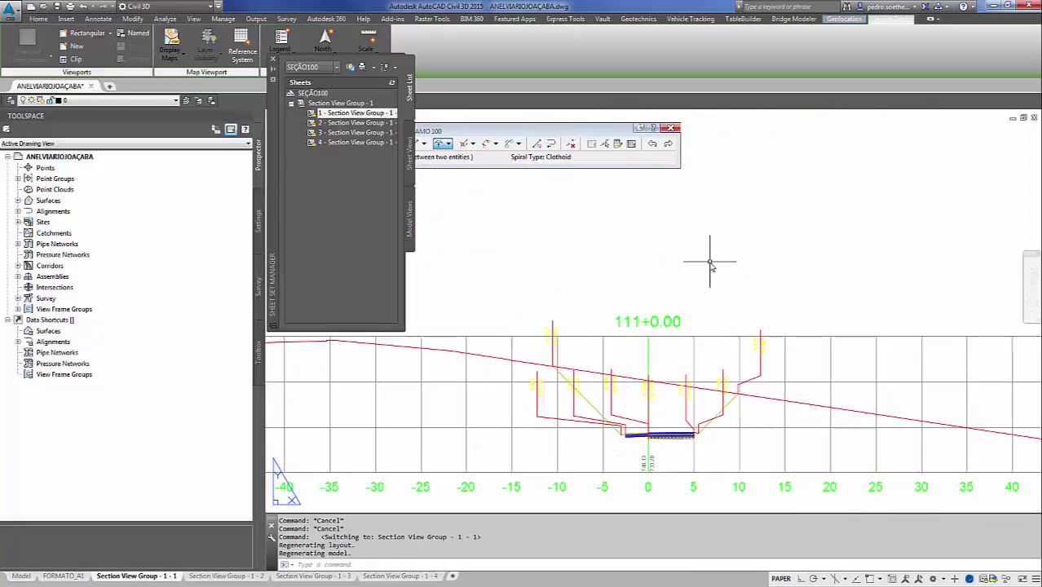
scroll(721, 359, "down", 5)
scroll(721, 321, "down", 2)
scroll(617, 375, "down", 2)
scroll(617, 375, "up", 2)
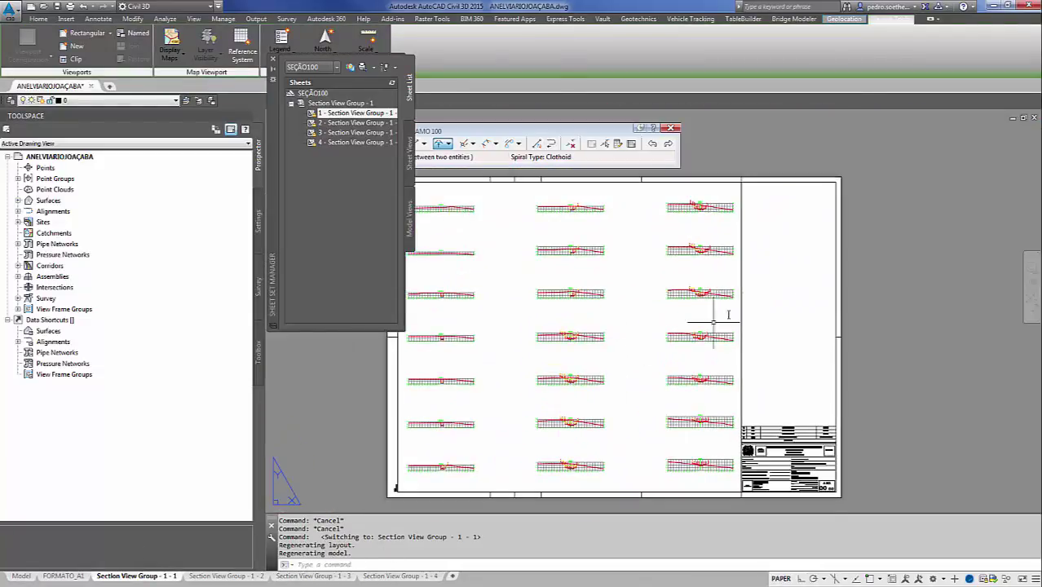
left_click(38, 18)
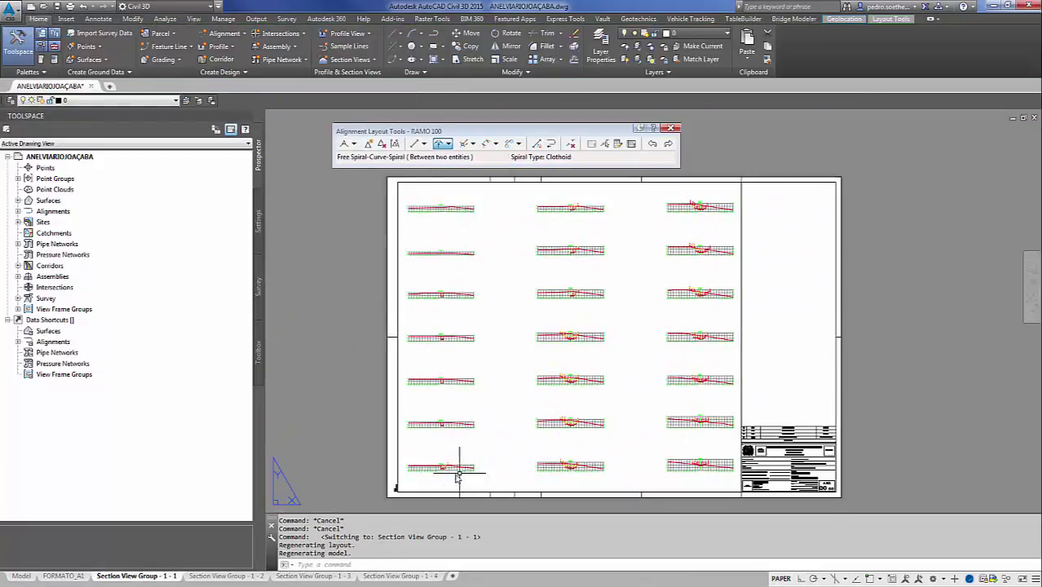
scroll(452, 461, "up", 2)
scroll(424, 251, "down", 2)
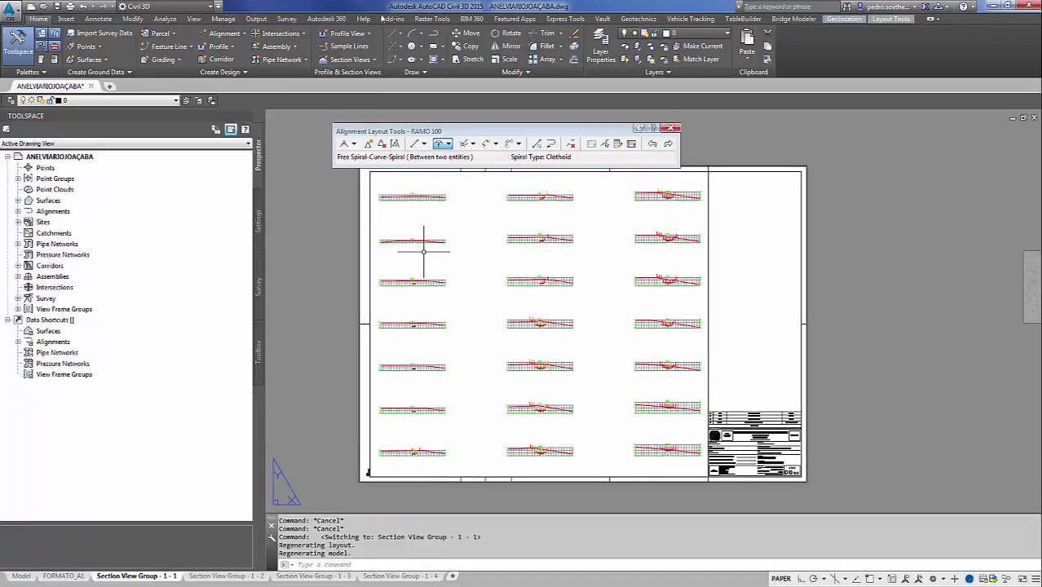
Step: Compute cut and fill materials, mapping DATUM to the RAMO-100 design datum surface
left_click(165, 18)
left_click(554, 33)
left_click(574, 130)
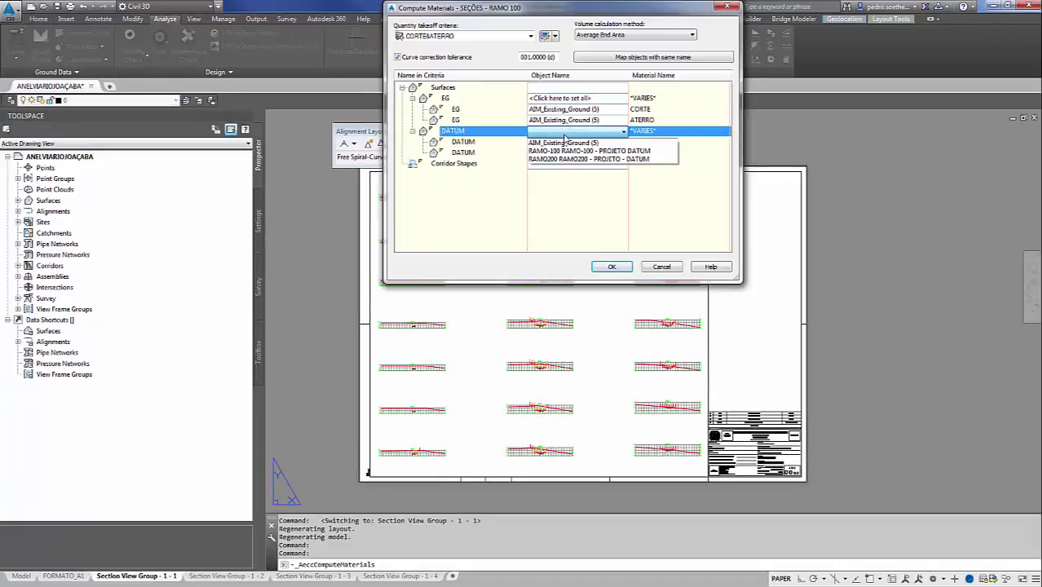
left_click(589, 151)
left_click(611, 266)
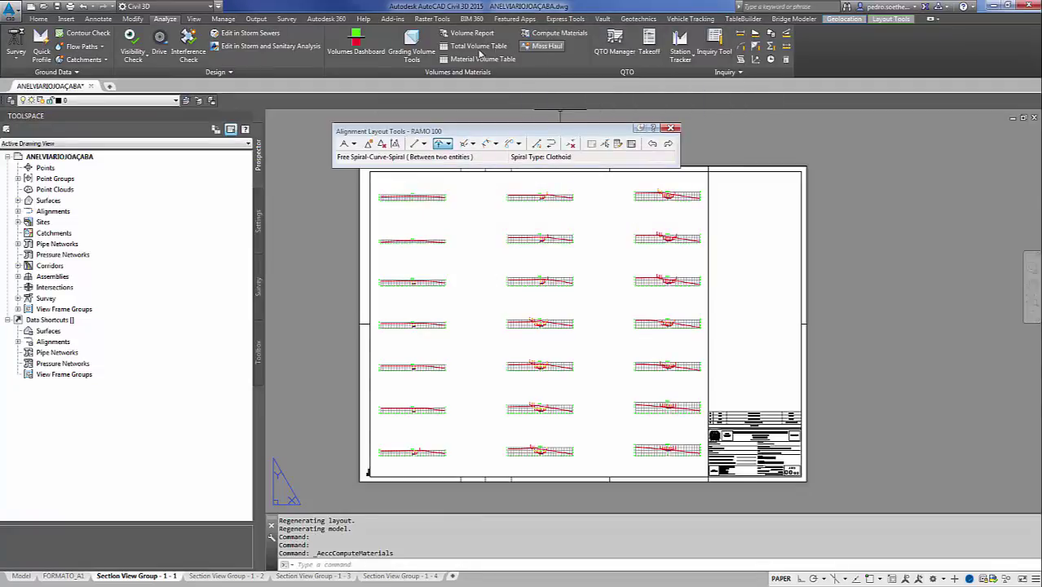
Step: Place a VOLUME TOTAL table beside the sections on the first sheet, then return to model space
left_click(478, 47)
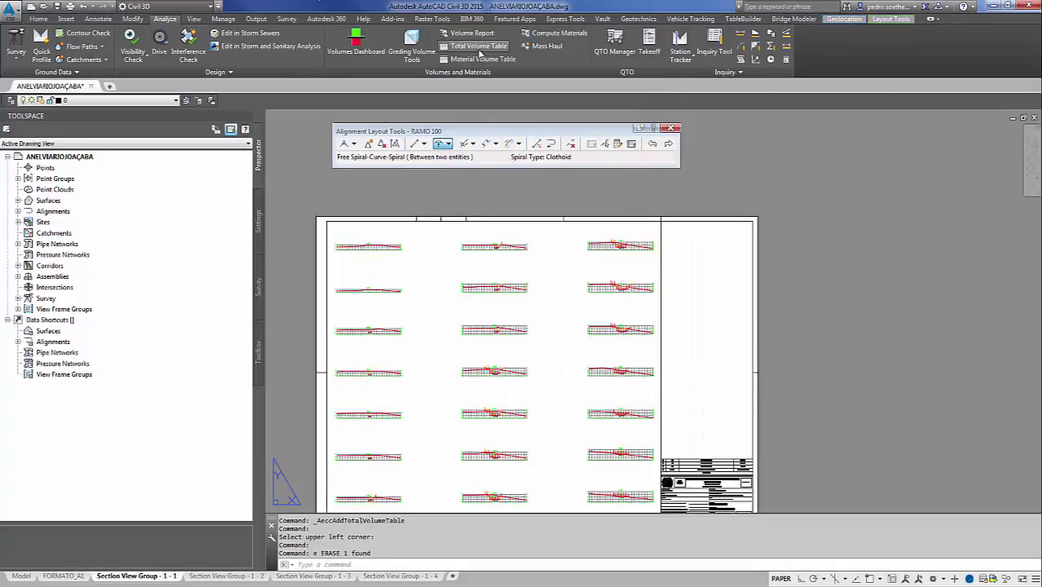
left_click(460, 52)
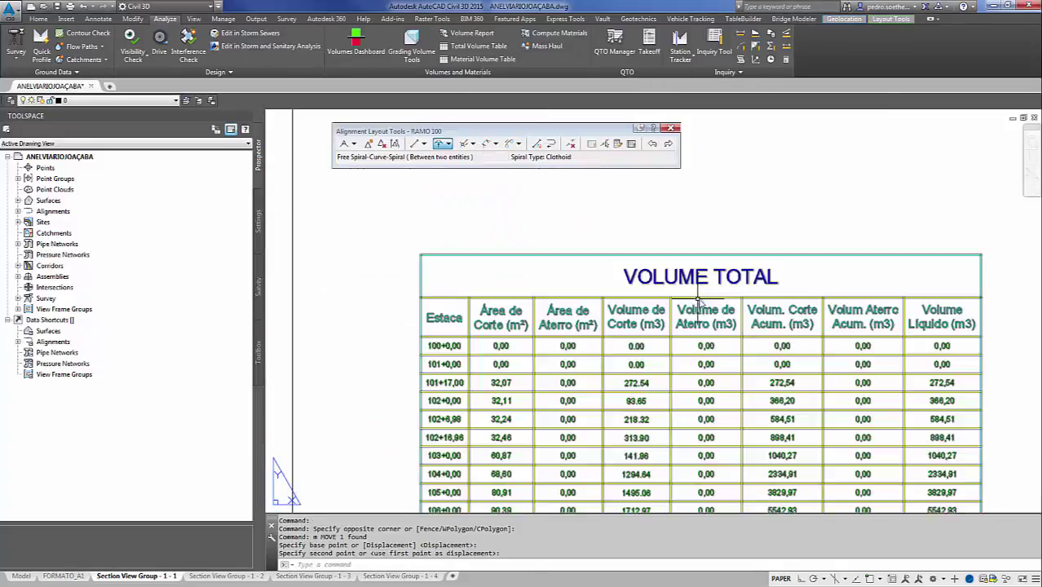
scroll(731, 305, "down", 2)
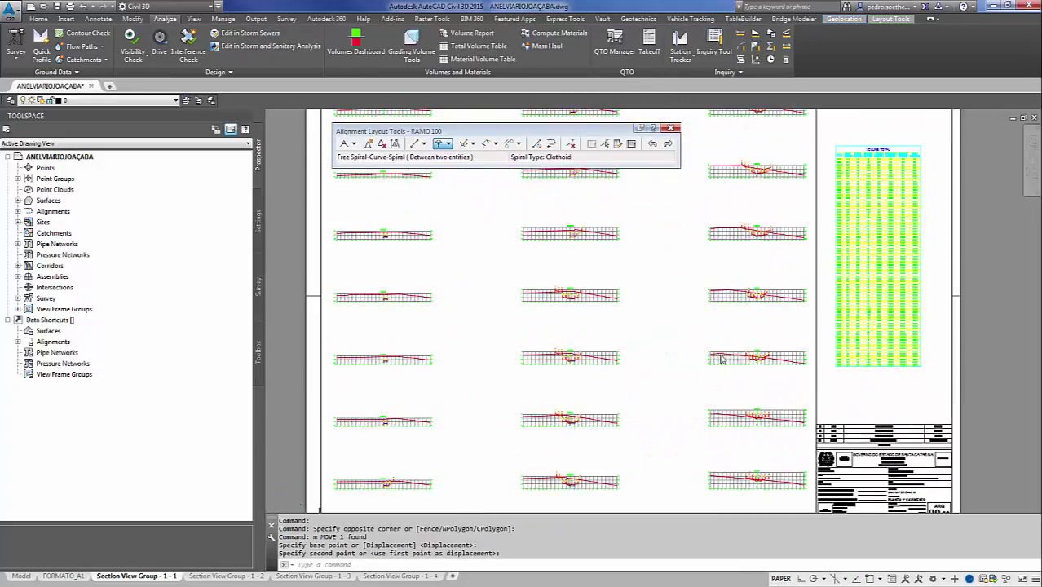
scroll(692, 392, "down", 1)
middle_click_drag(475, 463, 417, 424)
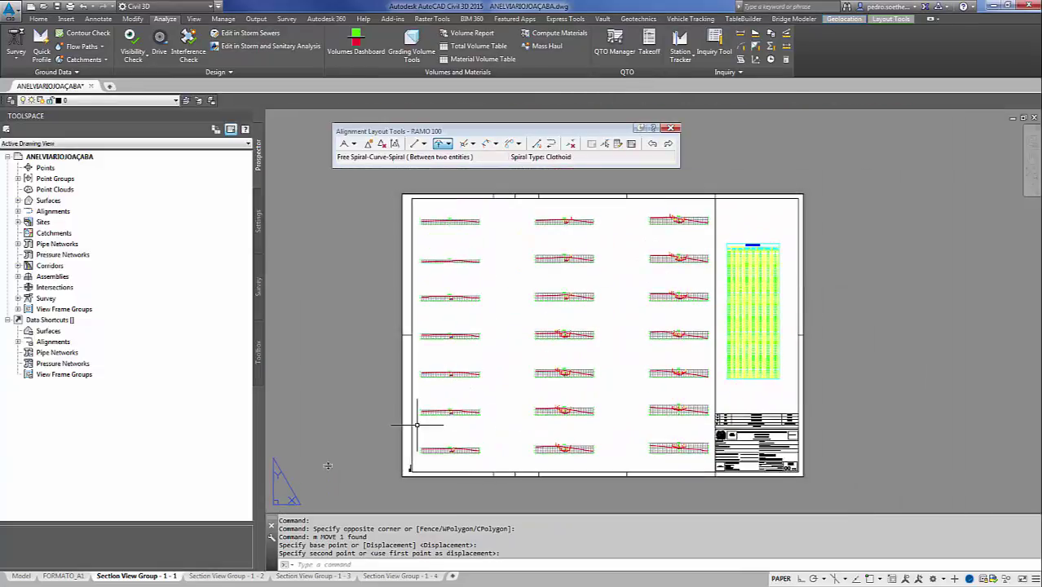
left_click(17, 576)
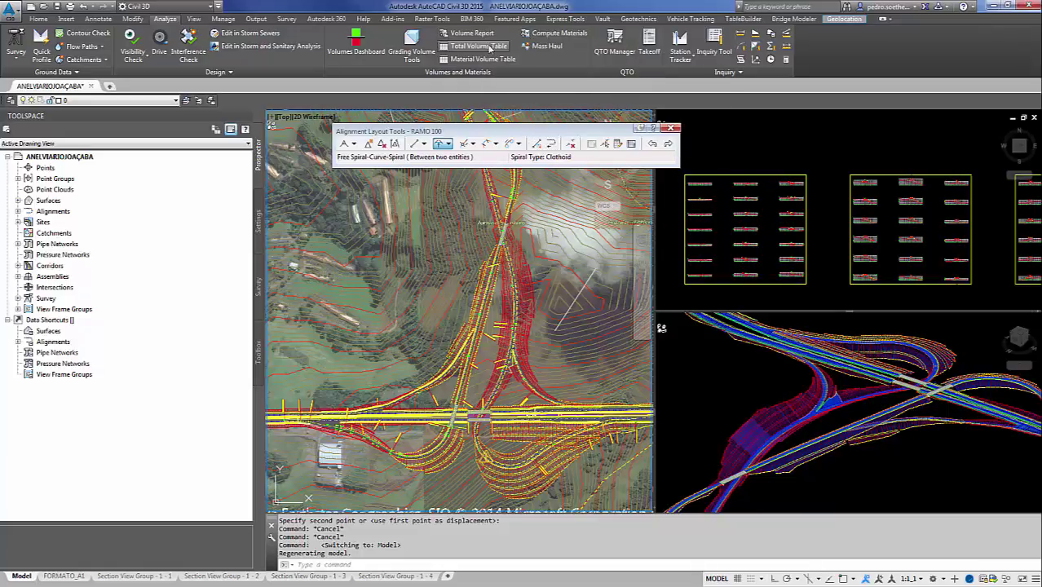
Step: Generate the quantities report using the TERRAPLENAGEM.xsl style sheet
left_click(469, 33)
left_click(577, 326)
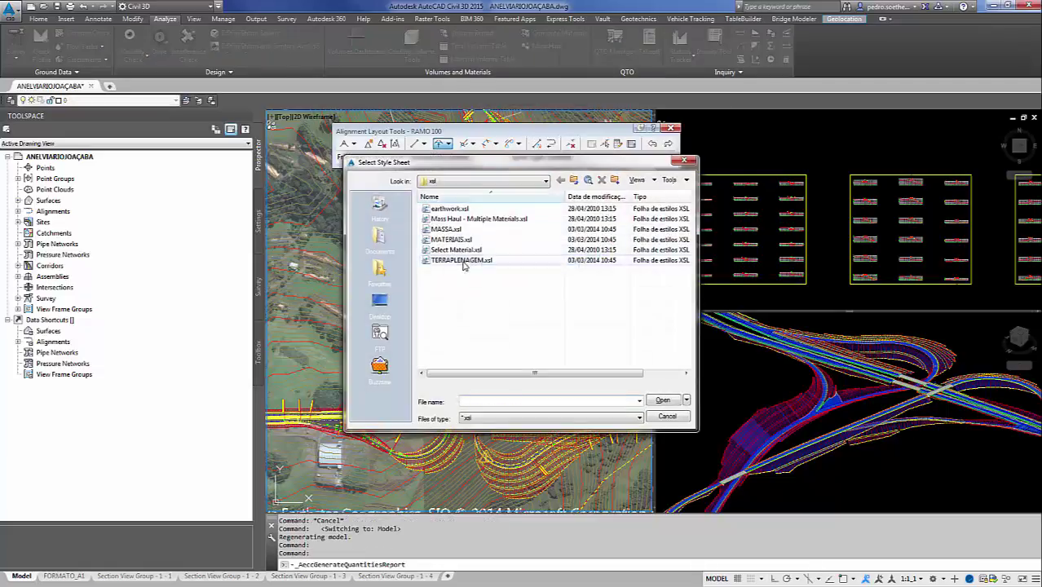
left_click(461, 261)
left_click(662, 400)
left_click(477, 373)
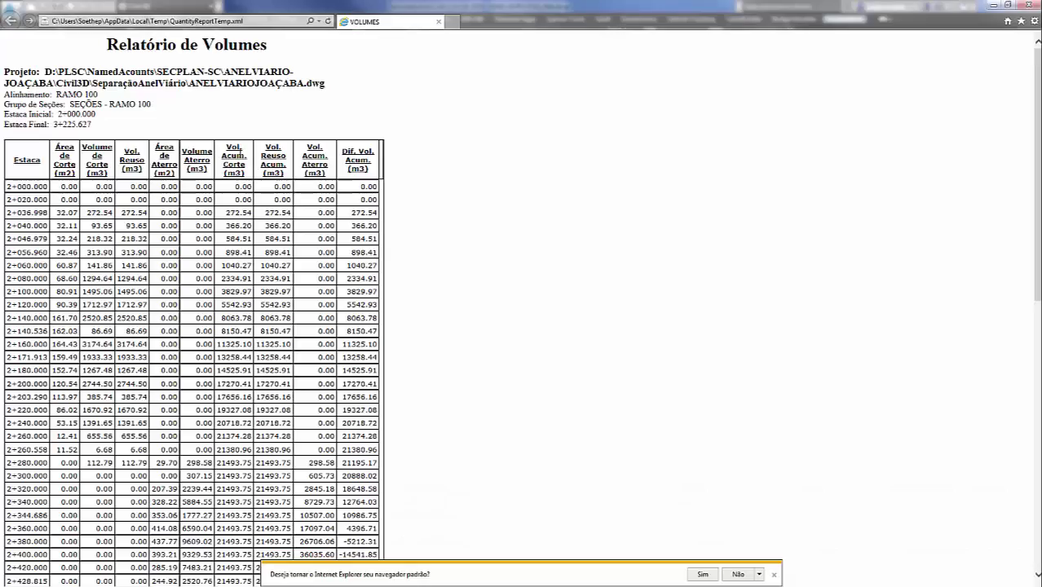
Step: Copy the whole quantities report into a blank Excel sheet and set Excel aside
key("ctrl+a")
left_click(190, 194)
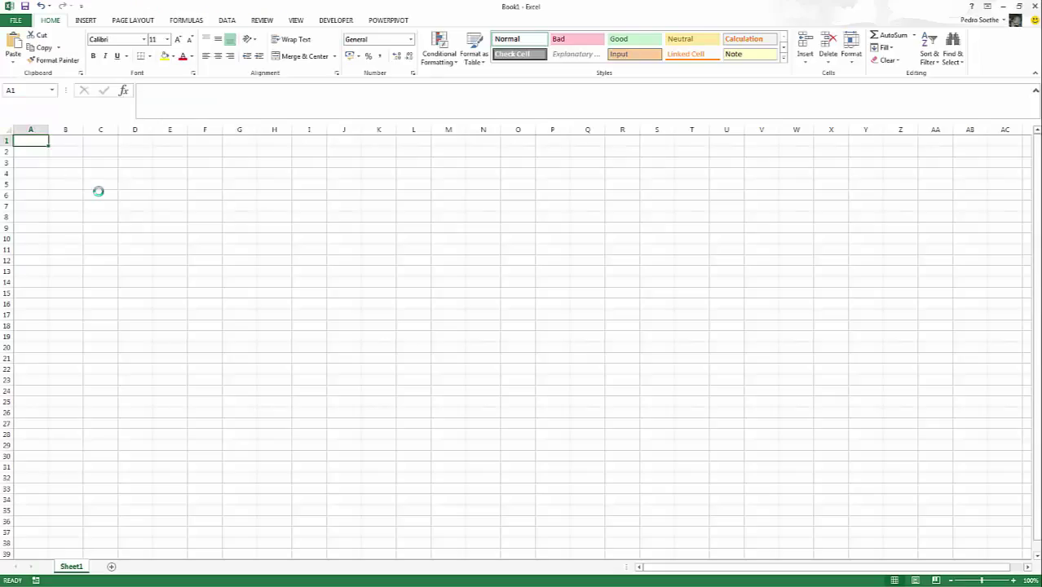
key("ctrl+v")
scroll(298, 405, "down", 10)
left_click(299, 405)
scroll(298, 405, "down", 3)
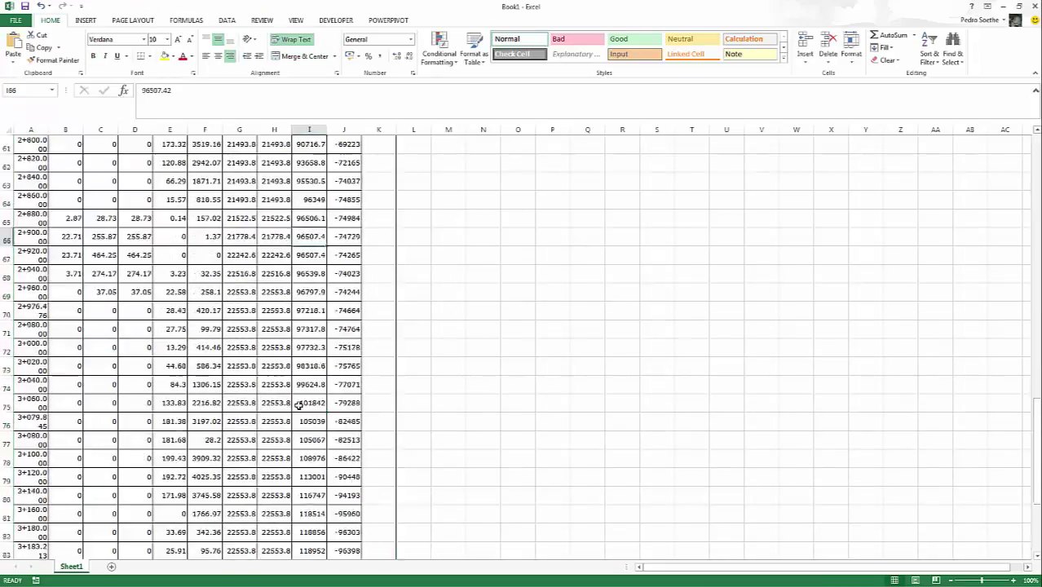
scroll(299, 405, "down", 2)
left_click(291, 477)
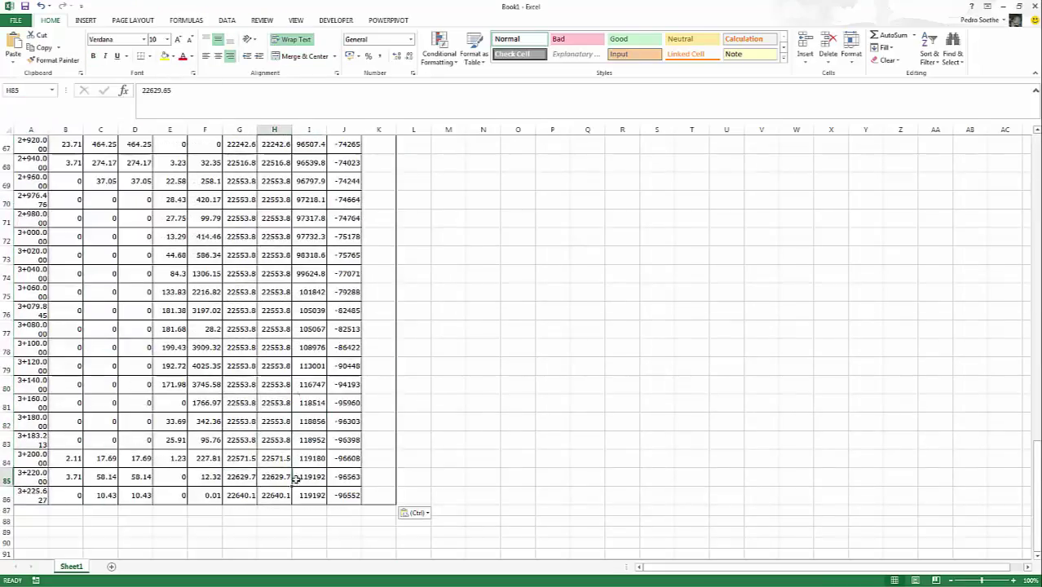
left_click(1003, 7)
Step: Run the TABELA CURVA-ESPIRAL DER-SP report from RELATÓRIOS > ALINHAMENTO HORIZONTAL in the Toolbox
left_click(265, 343)
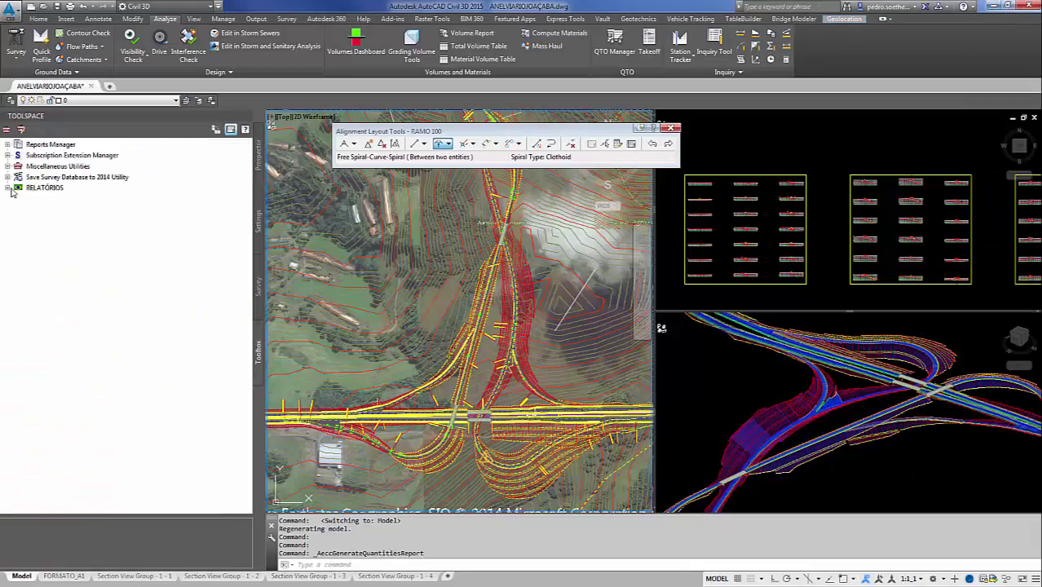
left_click(7, 187)
left_click(17, 198)
double_click(122, 266)
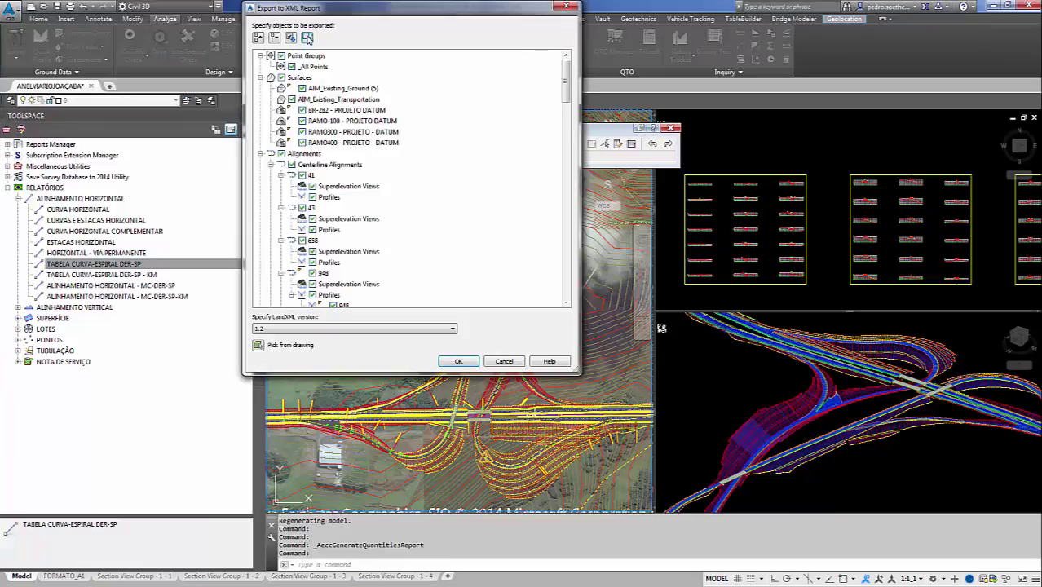
scroll(293, 163, "down", 3)
scroll(302, 130, "down", 5)
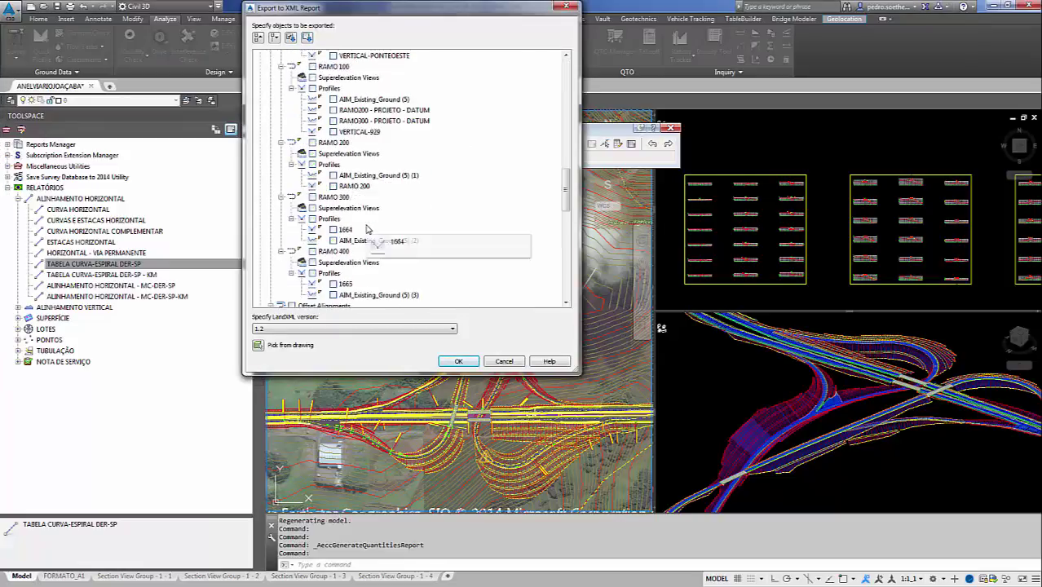
scroll(310, 98, "down", 5)
Step: Export RAMO 100 to CivilReport.xls and copy the resulting curve table in Excel
left_click(312, 67)
left_click(458, 361)
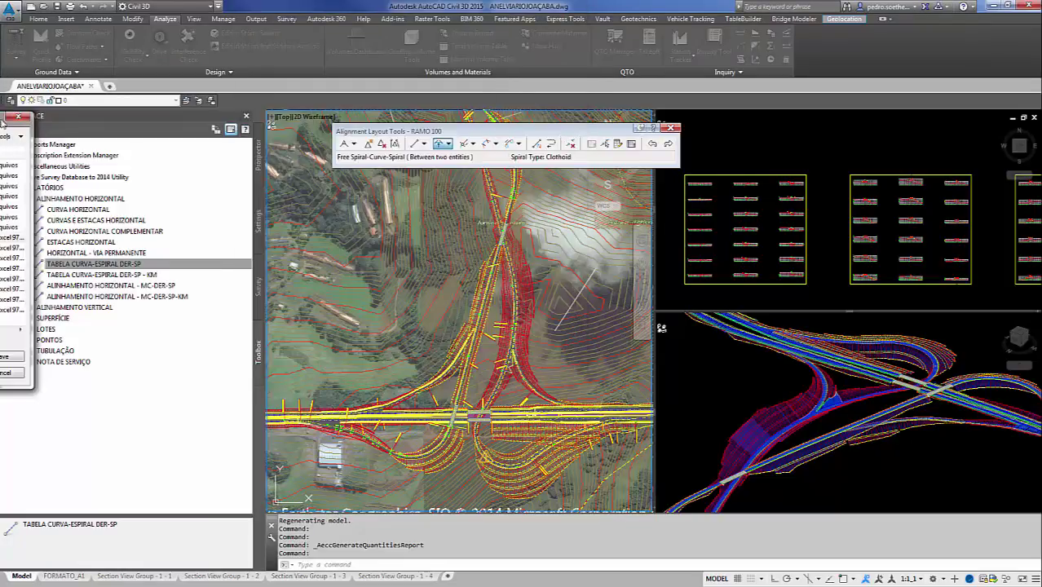
left_click(608, 386)
left_click(419, 312)
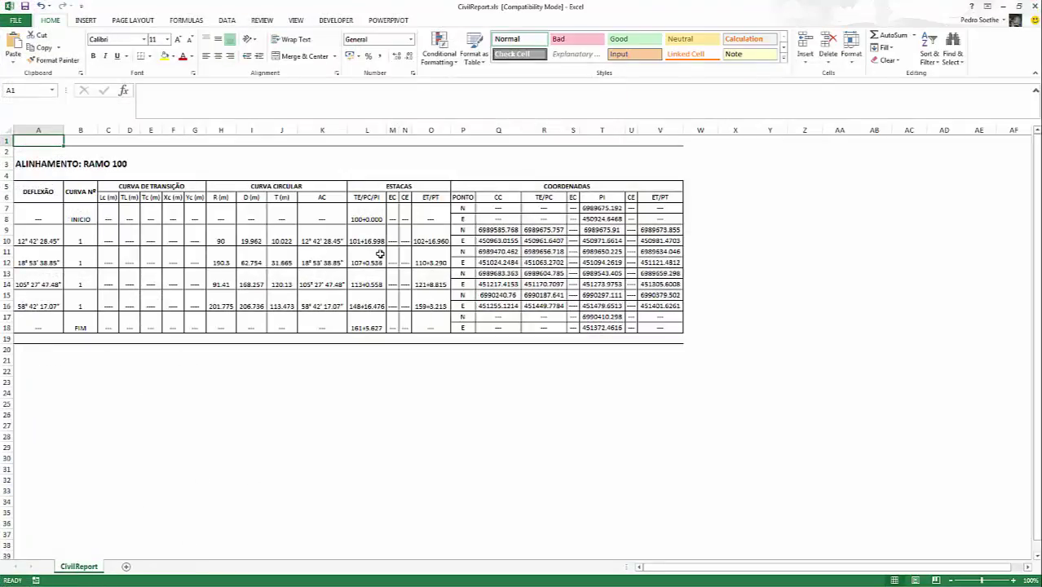
left_click_drag(668, 325, 18, 189)
key("ctrl+c")
Step: Paste the RAMO 100 curve table into the drawing and scale it by 0.2
key("alt+Tab")
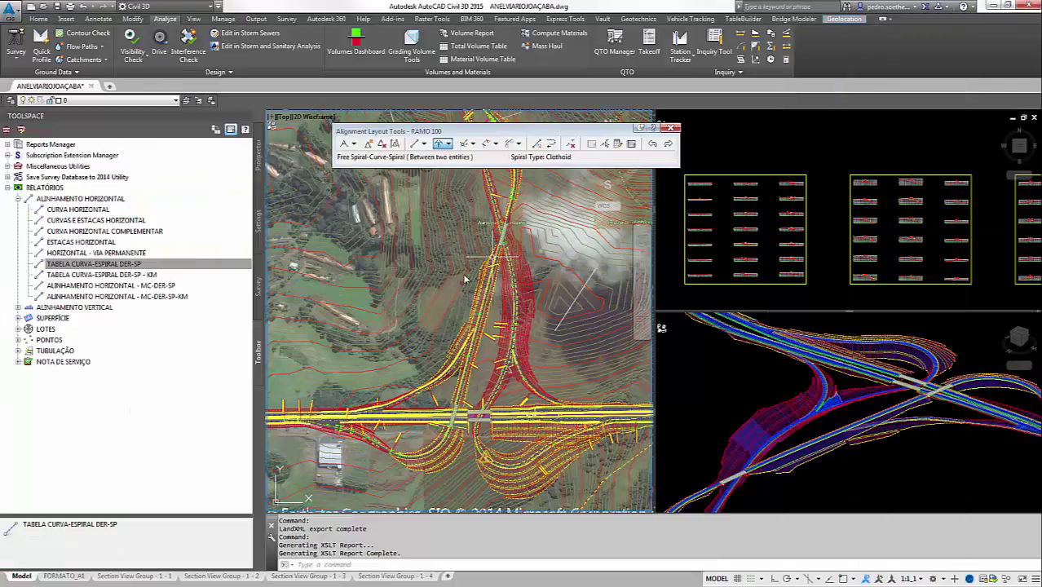
key("ctrl+v")
scroll(372, 487, "up", 2)
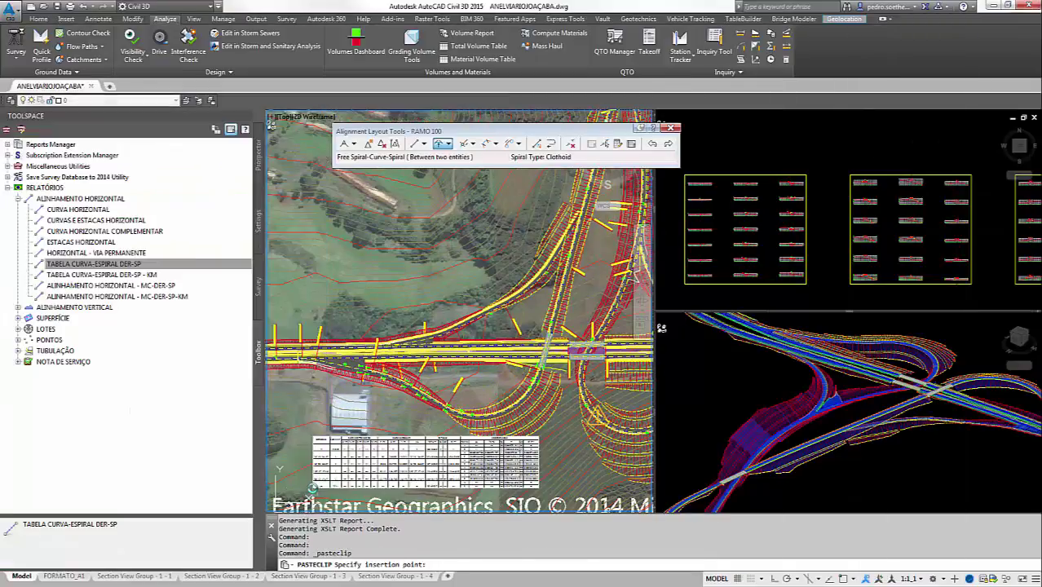
left_click(313, 438)
type("c")
key("Return")
left_click(318, 486)
type(".2")
key("Return")
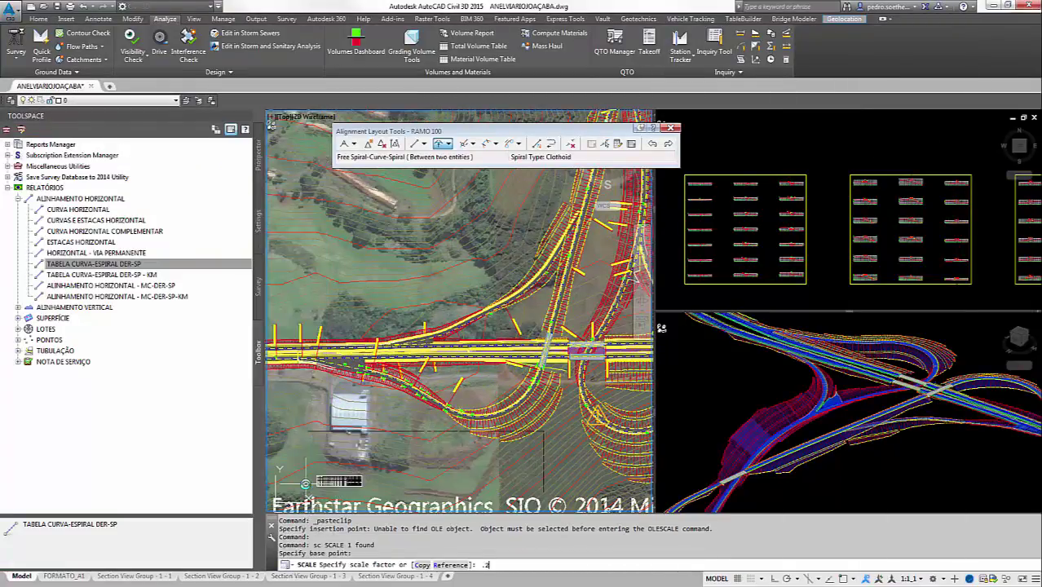
key("Escape")
Step: Move the shrunken table beside the building south of the interchange
scroll(327, 477, "up", 3)
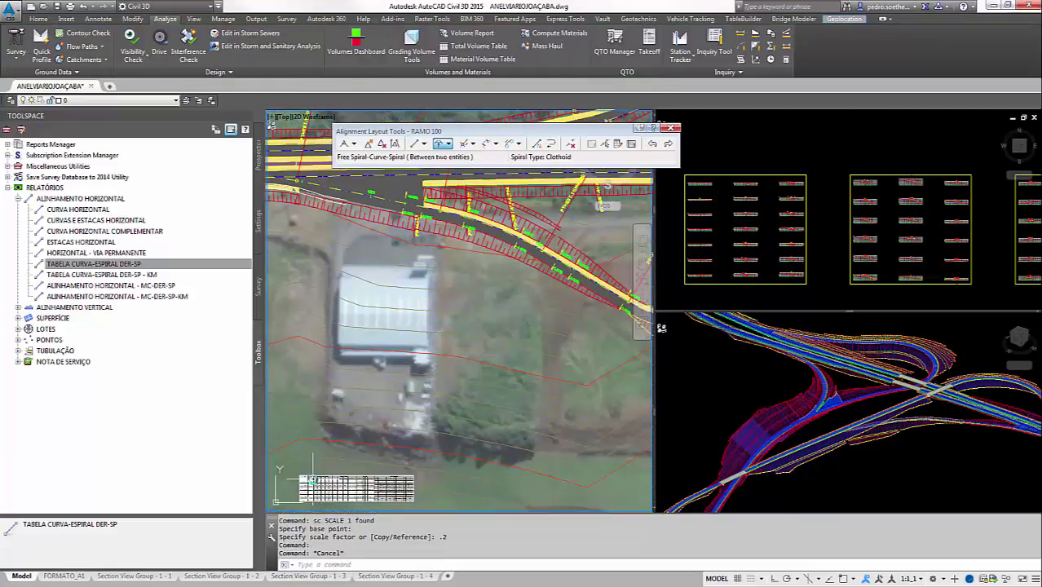
left_click(342, 489)
key("m")
key("Return")
left_click(339, 498)
left_click(504, 369)
Step: Select the placed table for a second SCALE operation
key("s")
key("c")
key("Return")
left_click(504, 368)
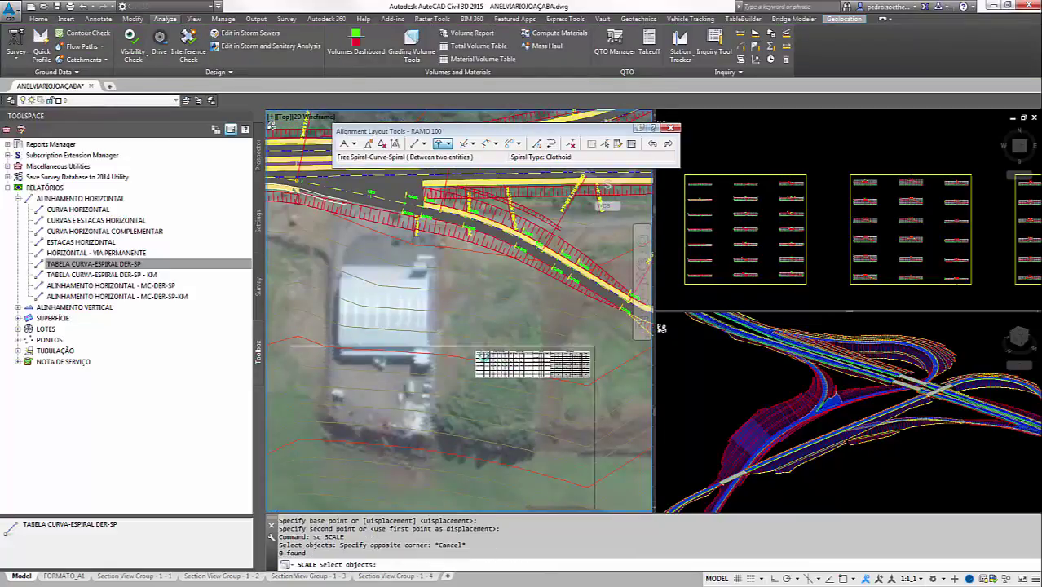
key("Escape")
scroll(431, 345, "down", 2)
key("s")
key("c")
key("Return")
Step: Enlarge the table with the Reference option, matching a reference length to a longer one
left_click(462, 357)
type("r")
key("Return")
left_click(447, 363)
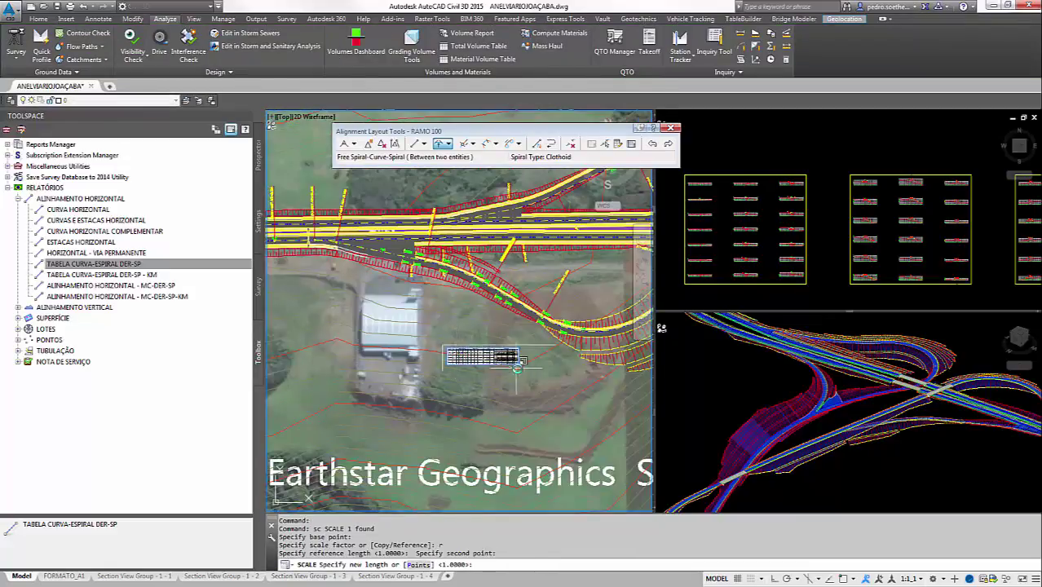
left_click(518, 364)
left_click(570, 364)
left_click(453, 376)
key("Escape")
scroll(453, 377, "down", 2)
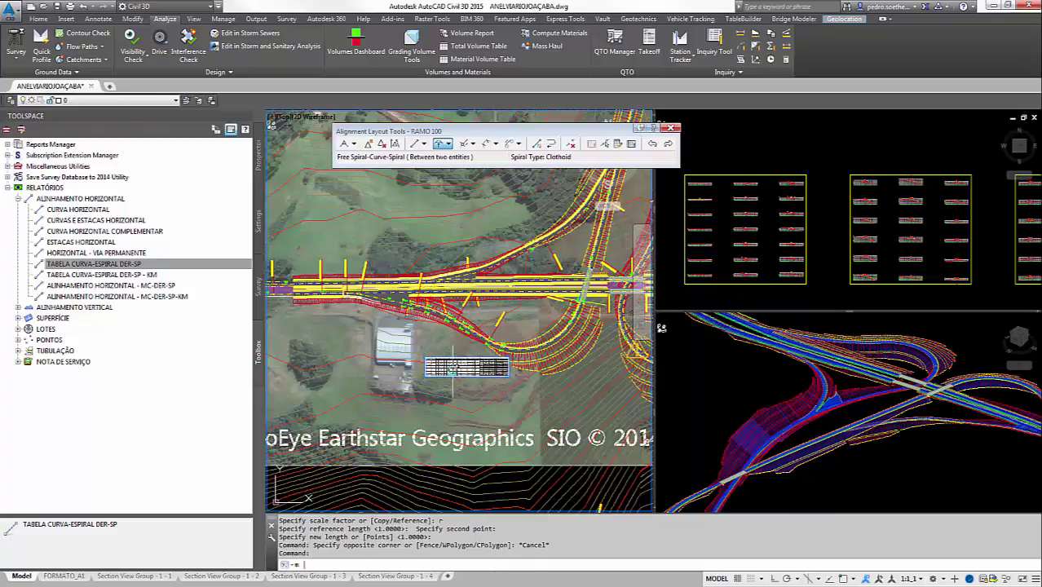
Step: Move the resized table into its final spot beside the building
key("m")
key("Return")
left_click(314, 388)
scroll(308, 379, "up", 5)
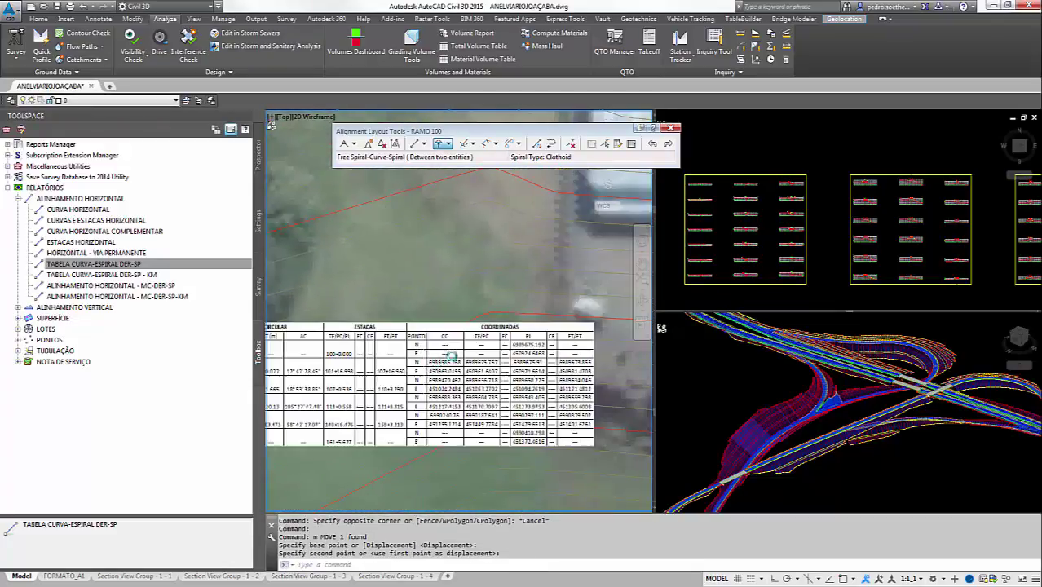
scroll(314, 477, "down", 8)
Step: Run ALINHAMENTO HORIZONTAL - MC-DER-SP for RAMO 100, saving over CivilReport2.xls
double_click(131, 285)
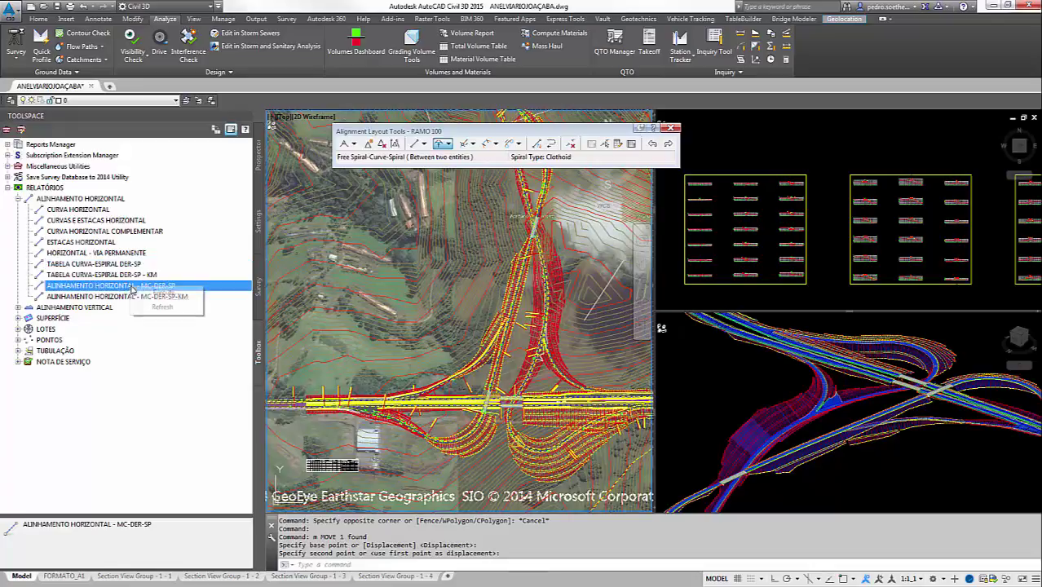
scroll(308, 159, "down", 3)
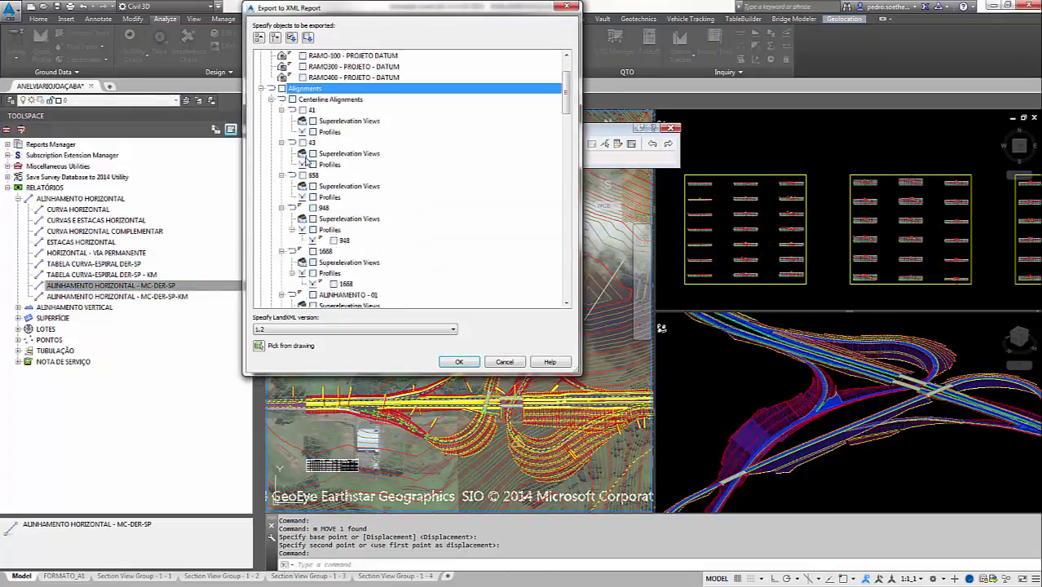
scroll(309, 163, "down", 3)
scroll(310, 167, "down", 2)
scroll(311, 172, "down", 3)
left_click(313, 230)
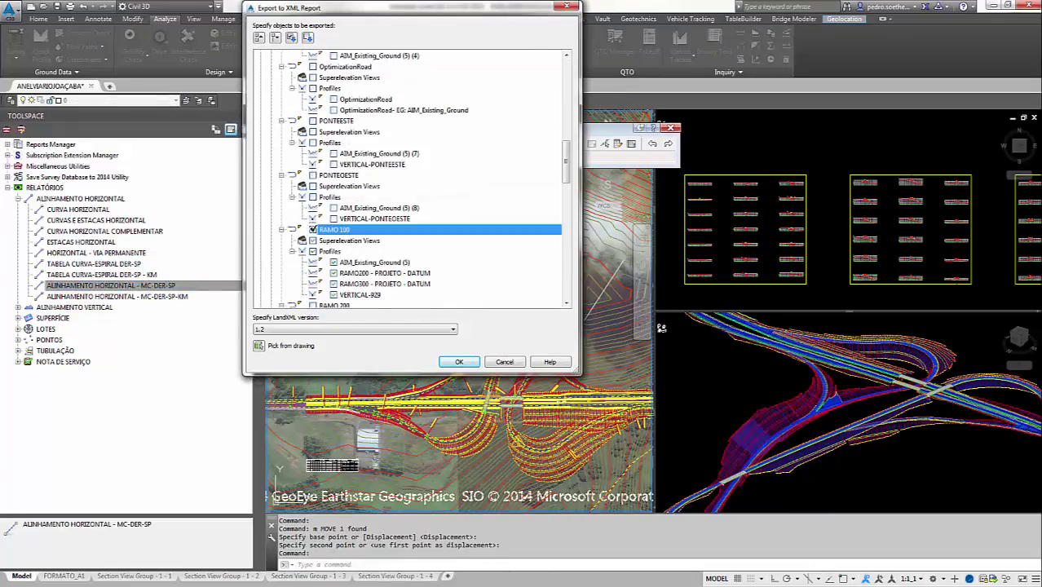
left_click(459, 362)
left_click(667, 400)
key("Return")
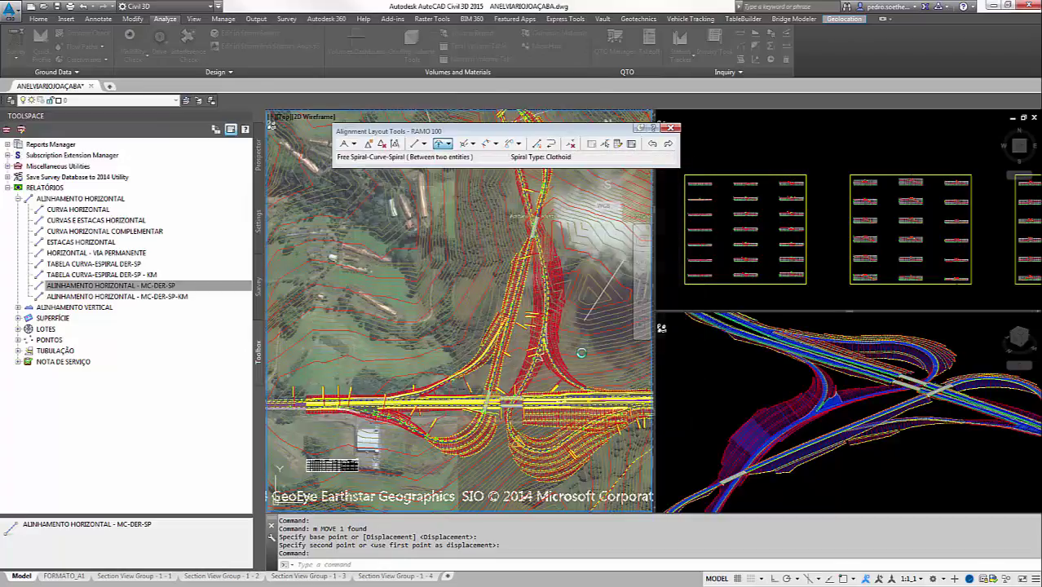
Step: Scroll through the horizontal-alignment sheet in Excel, then close it
scroll(217, 444, "down", 13)
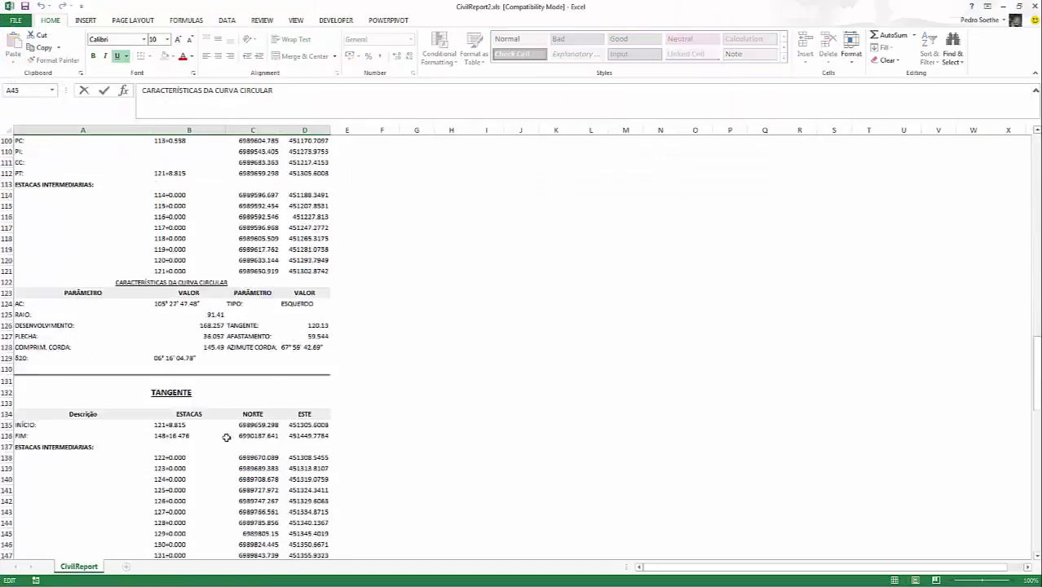
scroll(220, 440, "down", 14)
scroll(224, 436, "down", 14)
scroll(224, 437, "down", 13)
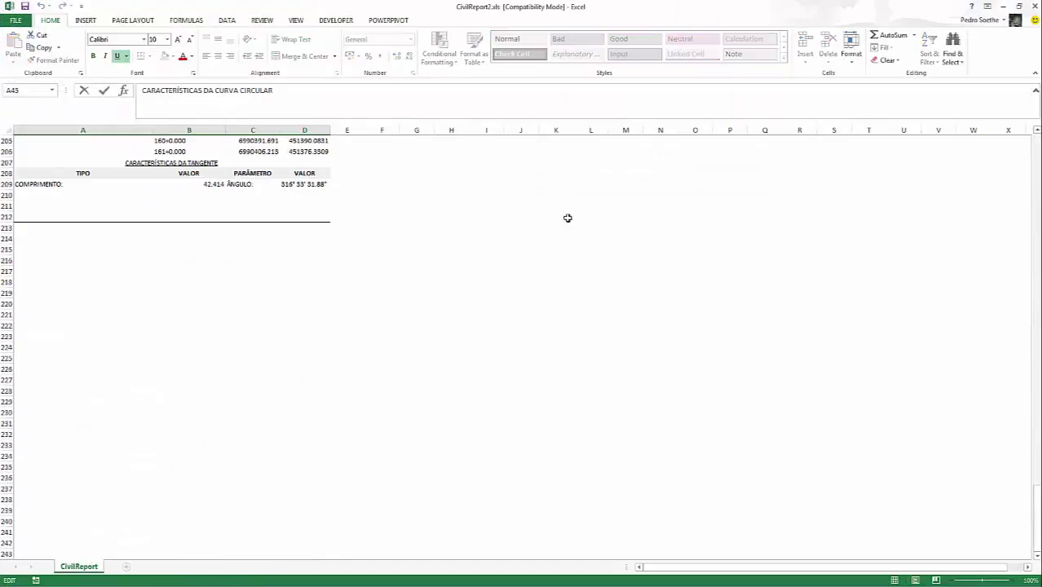
left_click(1014, 7)
scroll(462, 324, "down", 2)
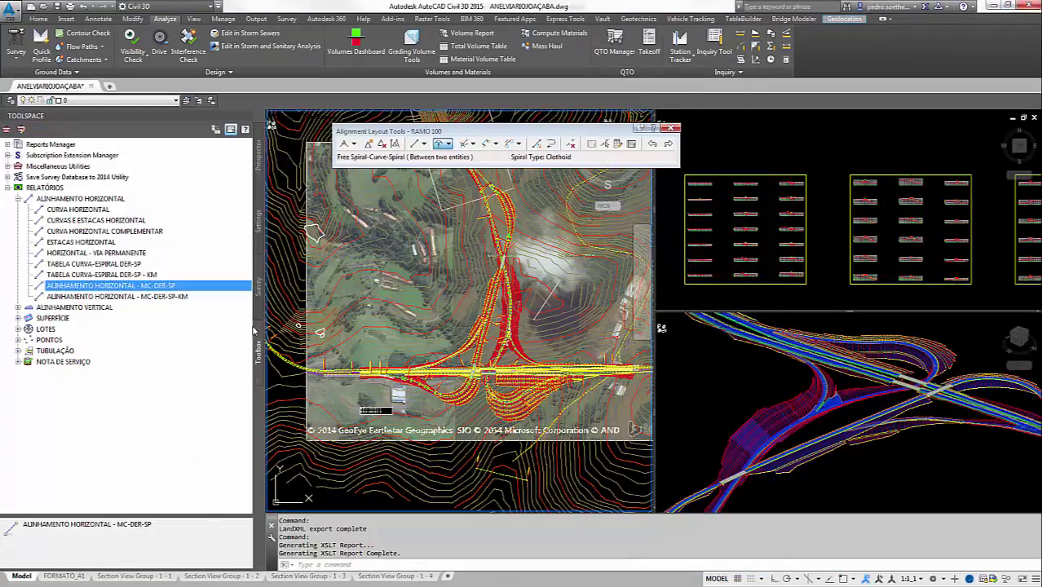
Step: Run the NOTA DE SERVIÇO report with the TALUDECORTE link for all three corridor rows, creating CivilReport.XLS
left_click(67, 376)
right_click(86, 375)
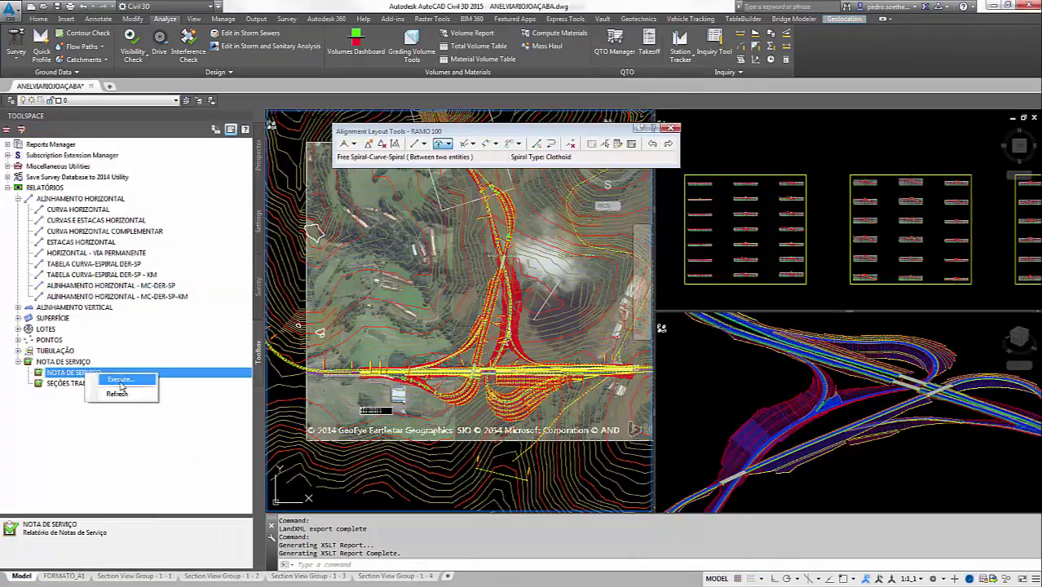
left_click(123, 380)
left_click(444, 115)
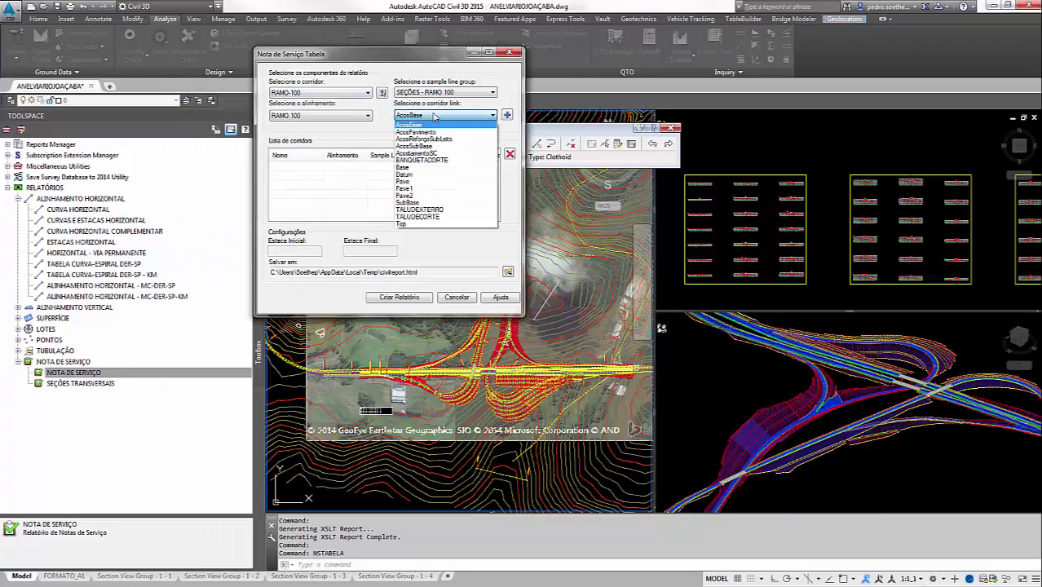
left_click(432, 184)
left_click_drag(287, 166, 290, 185)
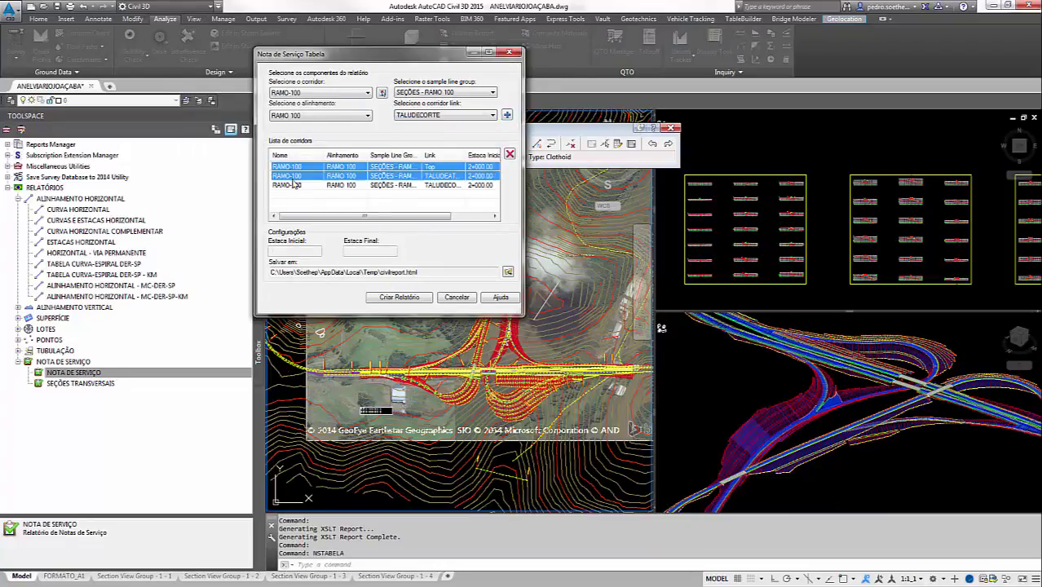
left_click(416, 300)
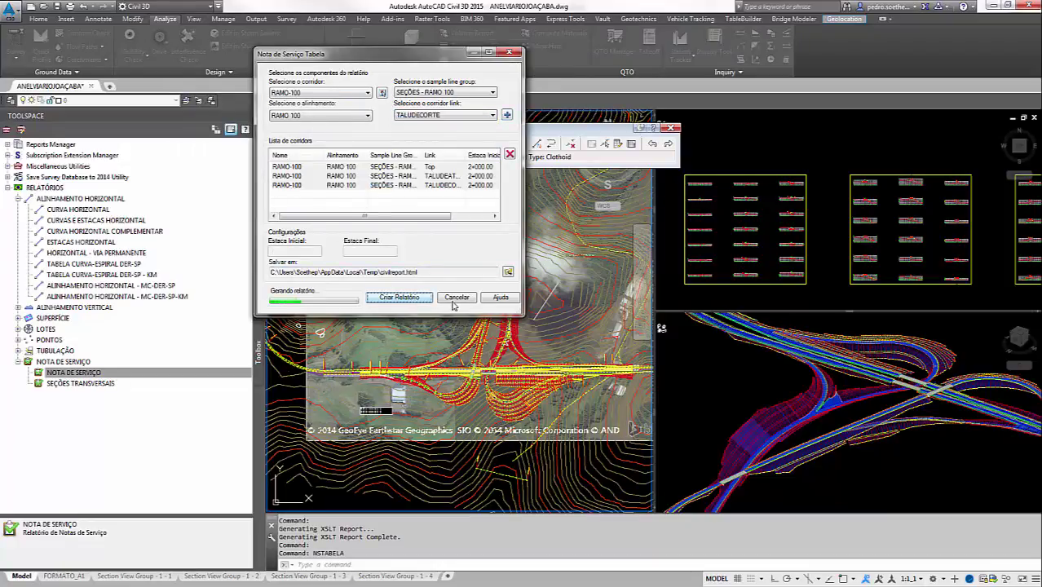
scroll(356, 317, "down", 7)
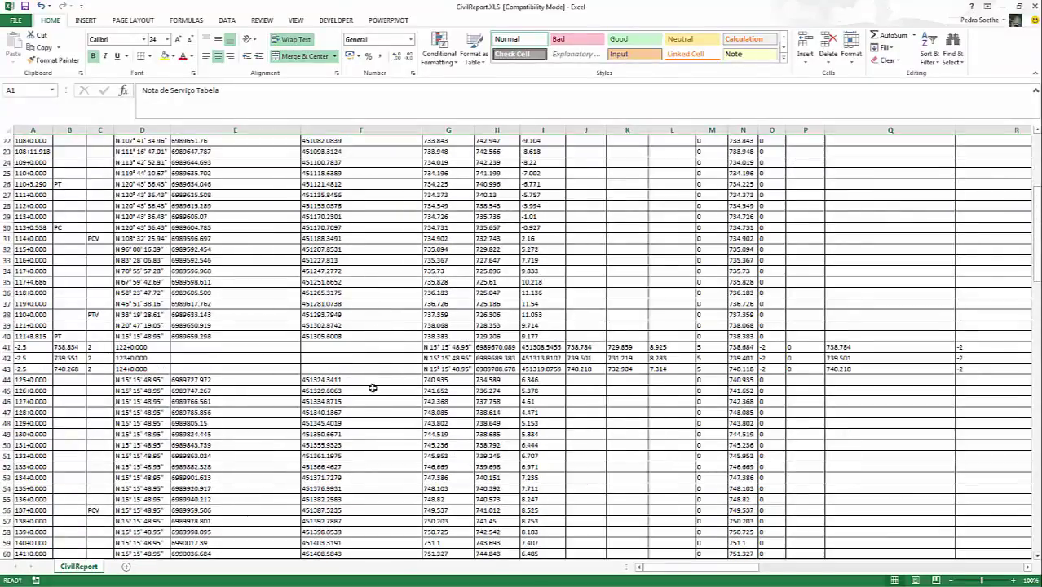
scroll(372, 391, "down", 7)
scroll(375, 395, "down", 6)
scroll(466, 414, "down", 8)
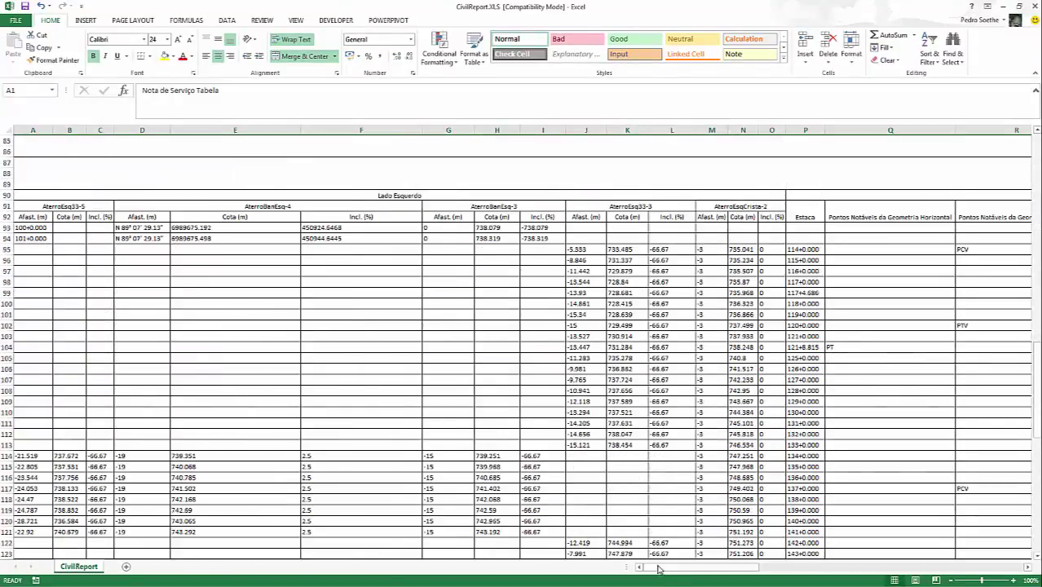
scroll(447, 397, "down", 1)
scroll(361, 346, "down", 1)
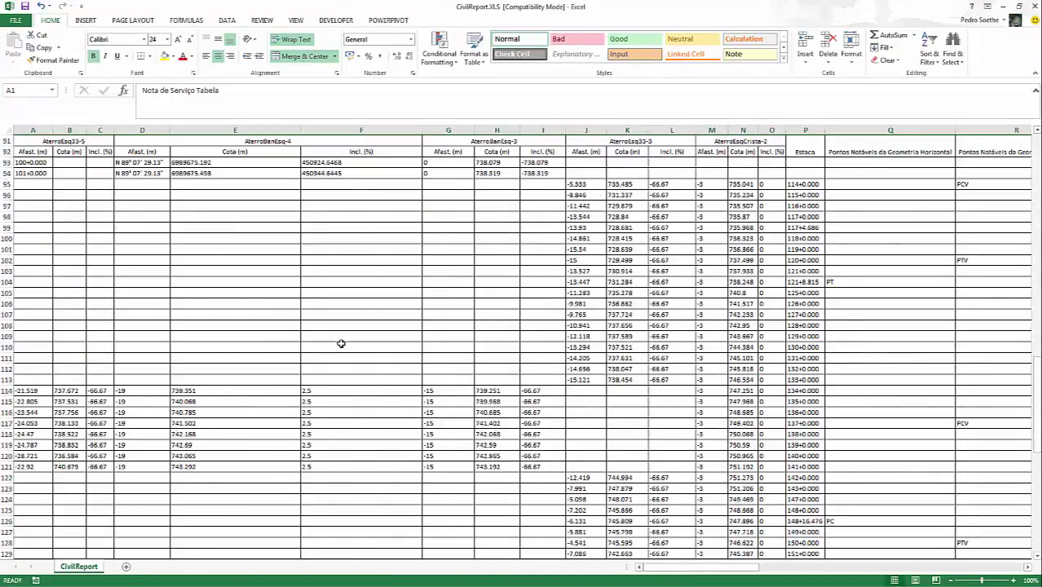
scroll(341, 343, "down", 1, "ctrl")
scroll(341, 343, "down", 2, "ctrl")
scroll(340, 343, "down", 1, "ctrl")
scroll(441, 334, "down", 1, "ctrl")
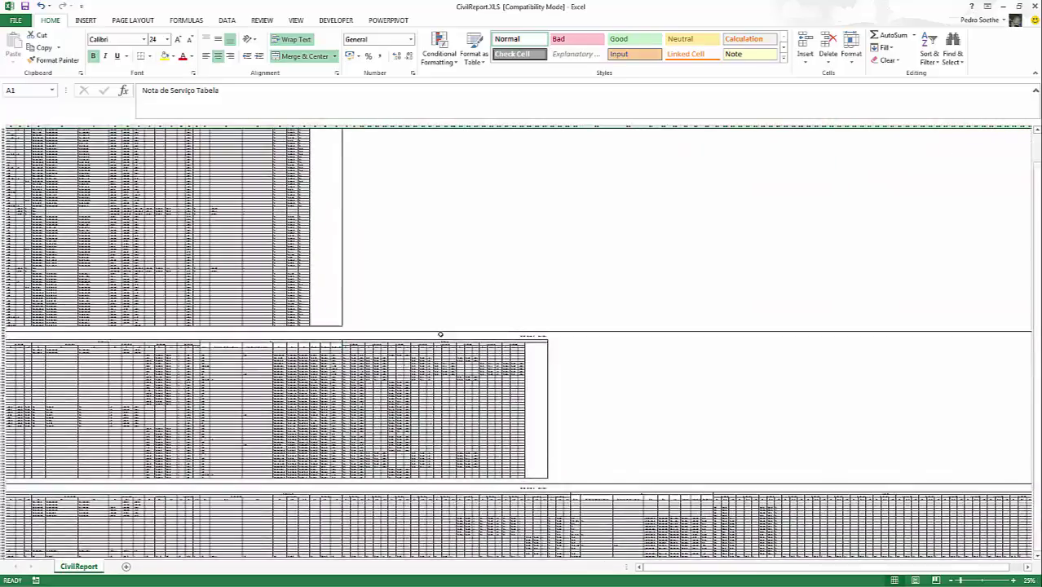
scroll(440, 334, "down", 1)
scroll(391, 346, "up", 1, "ctrl")
scroll(337, 360, "up", 2, "ctrl")
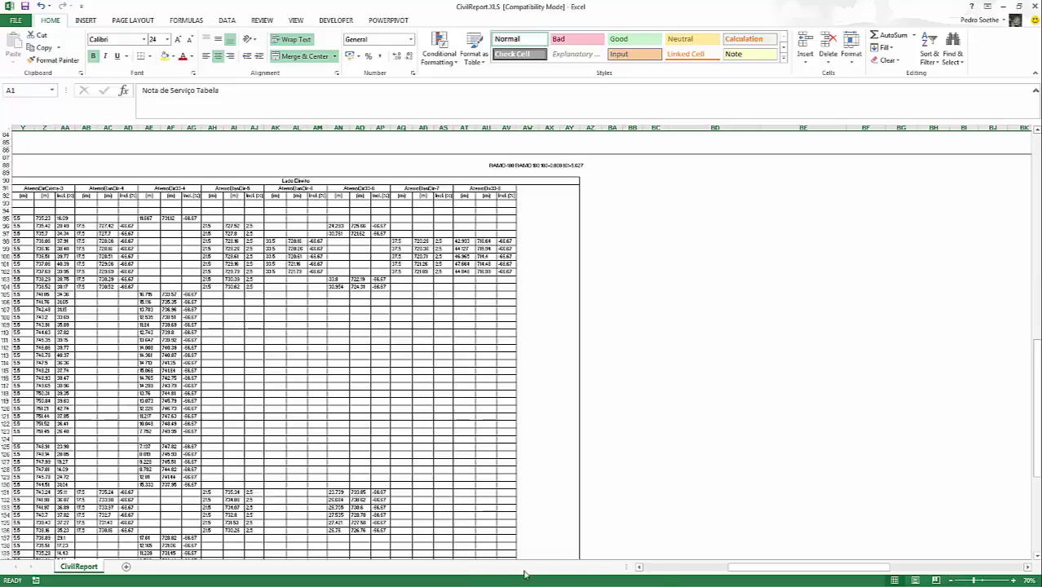
left_click_drag(748, 570, 657, 570)
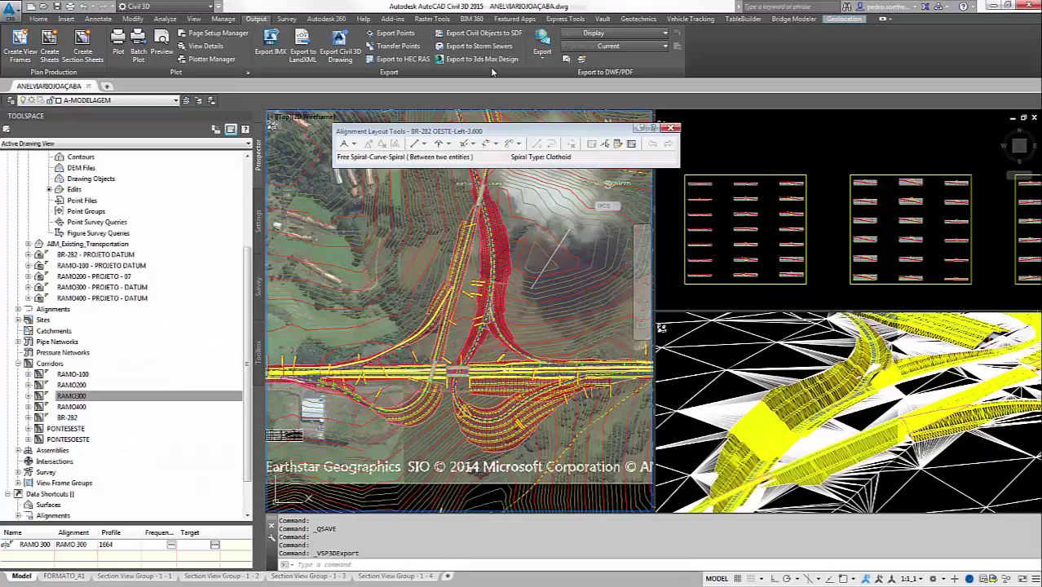
Step: Export the corridors and surfaces to ANELVIARIOJOAÇABA.vsp3d in E:\AnelViario, overwriting the existing file
left_click(492, 60)
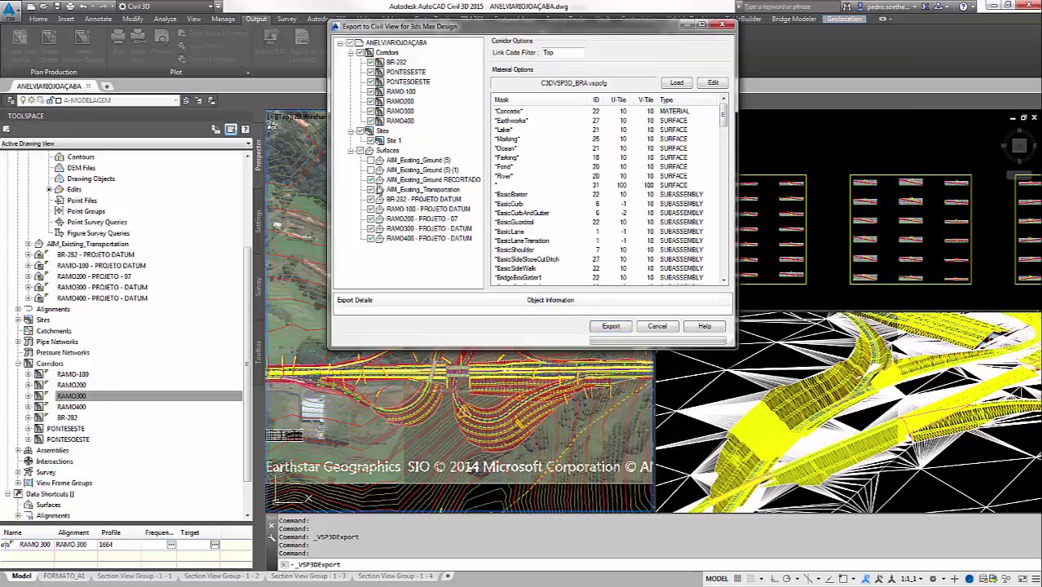
left_click(610, 327)
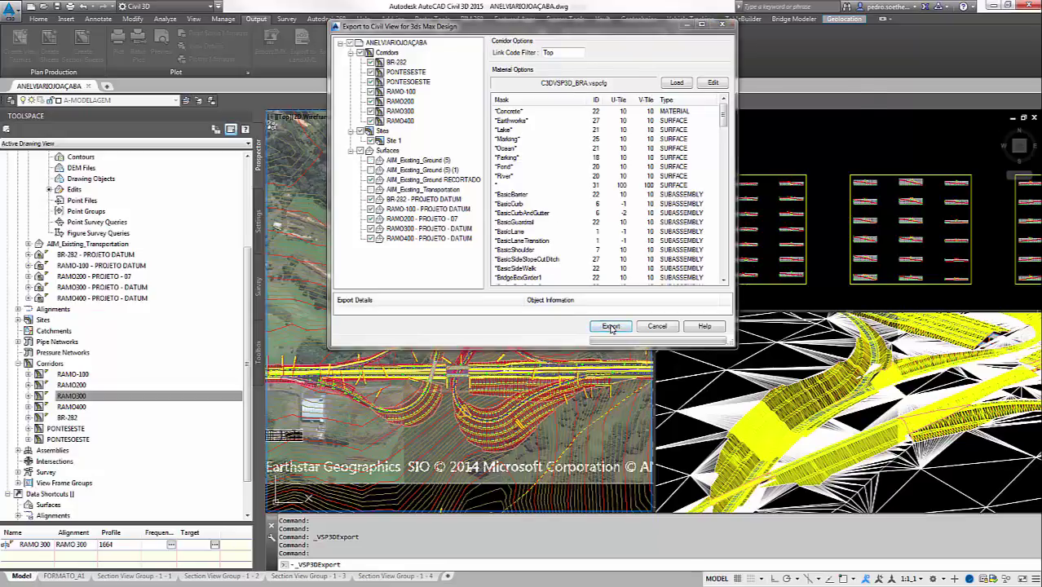
scroll(490, 180, "down", 3)
left_click(412, 129)
left_click(411, 150)
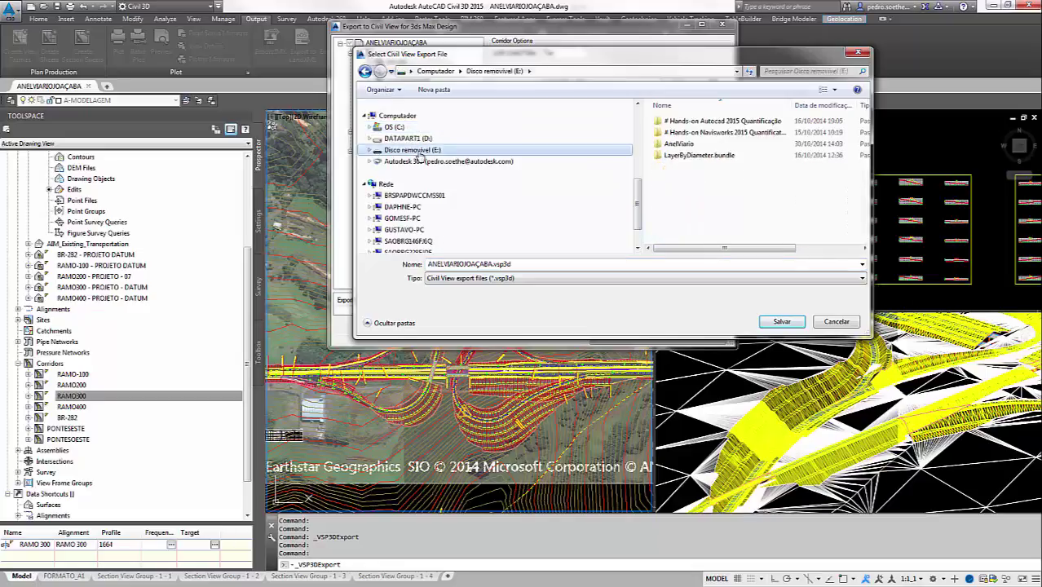
double_click(690, 154)
left_click(775, 323)
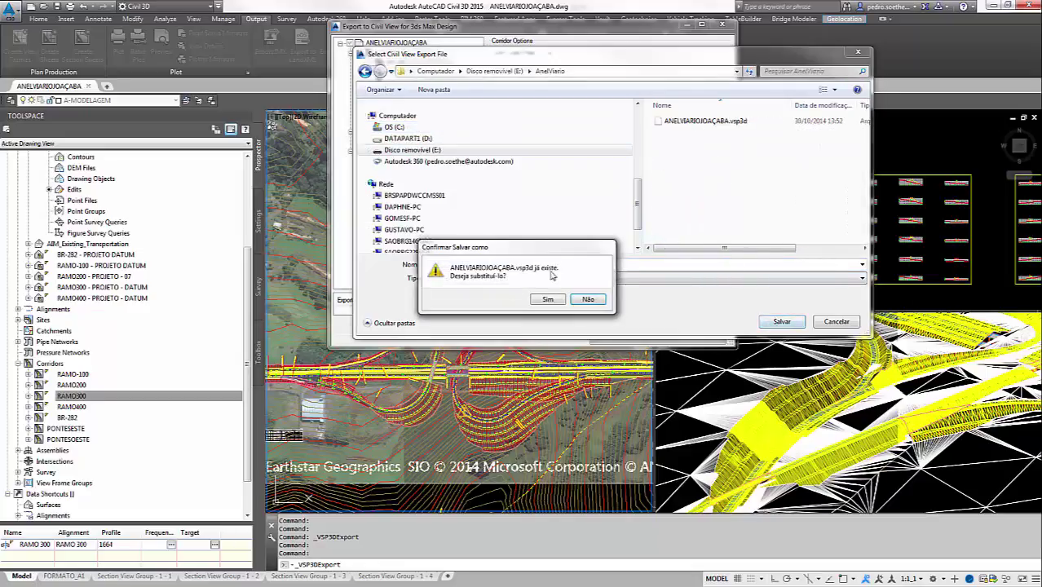
left_click(547, 307)
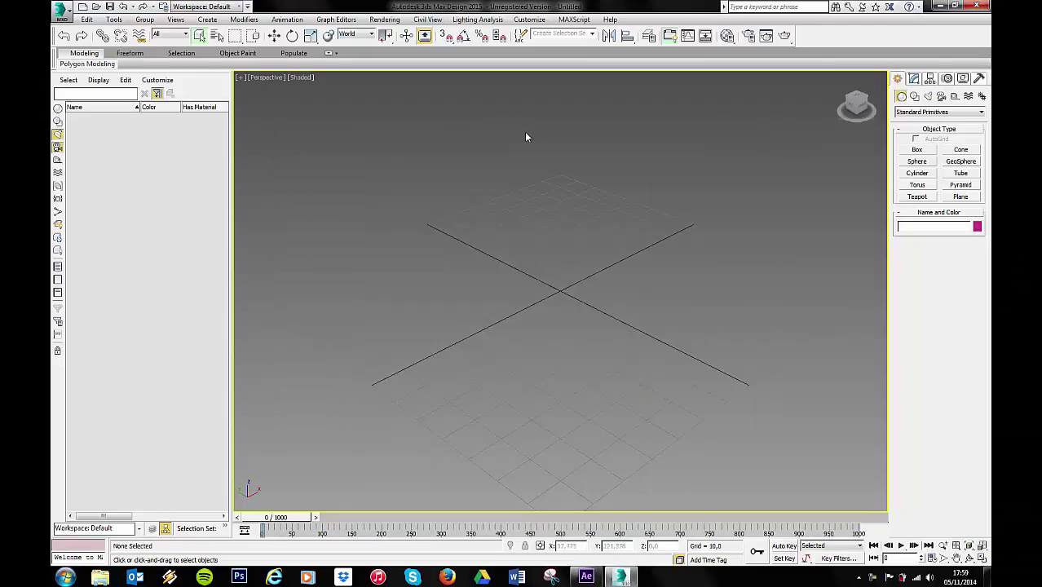
Step: Load ANELVIARIOJOAÇABA-3.vsp3d from the AnelViario folder into the Civil View geometry import panel
left_click(422, 20)
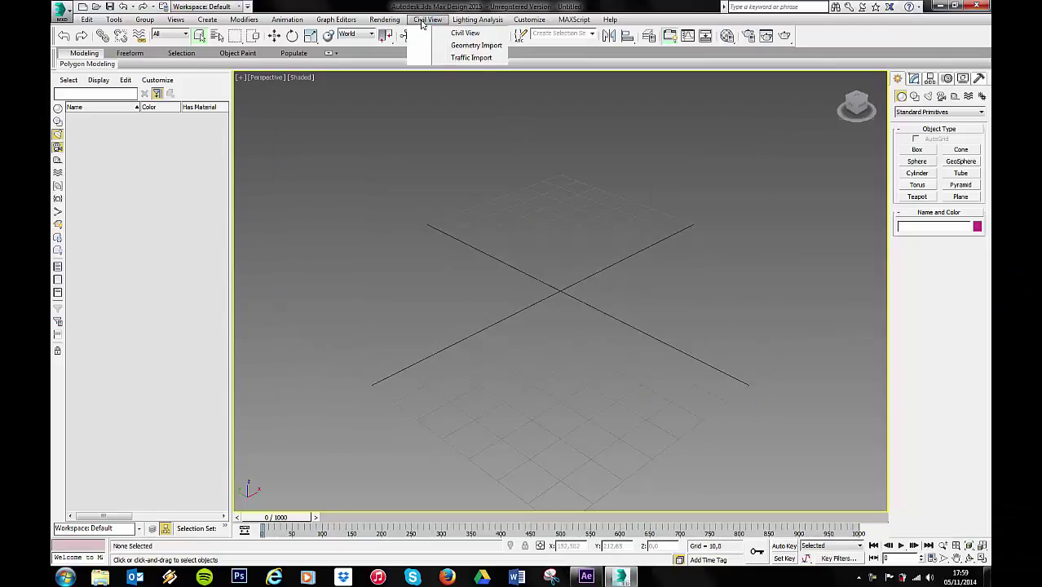
mouse_move(465, 33)
left_click(538, 46)
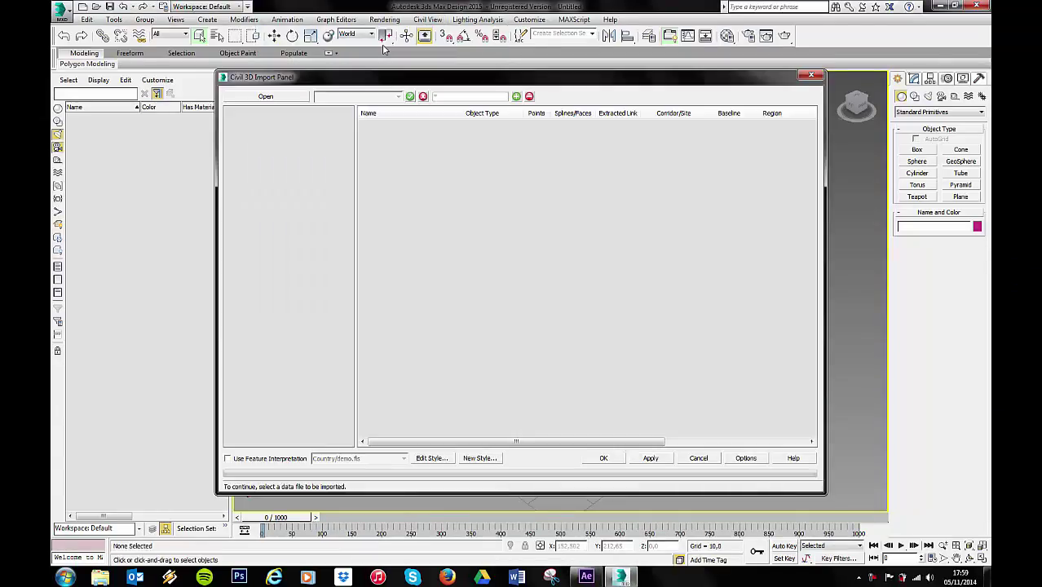
left_click(261, 99)
double_click(140, 128)
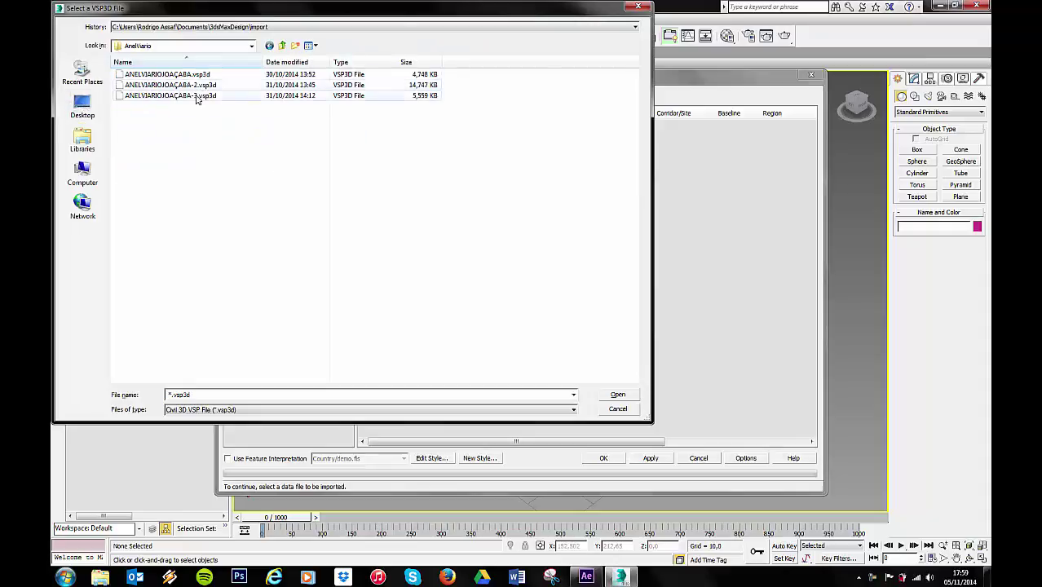
left_click(188, 95)
left_click(618, 397)
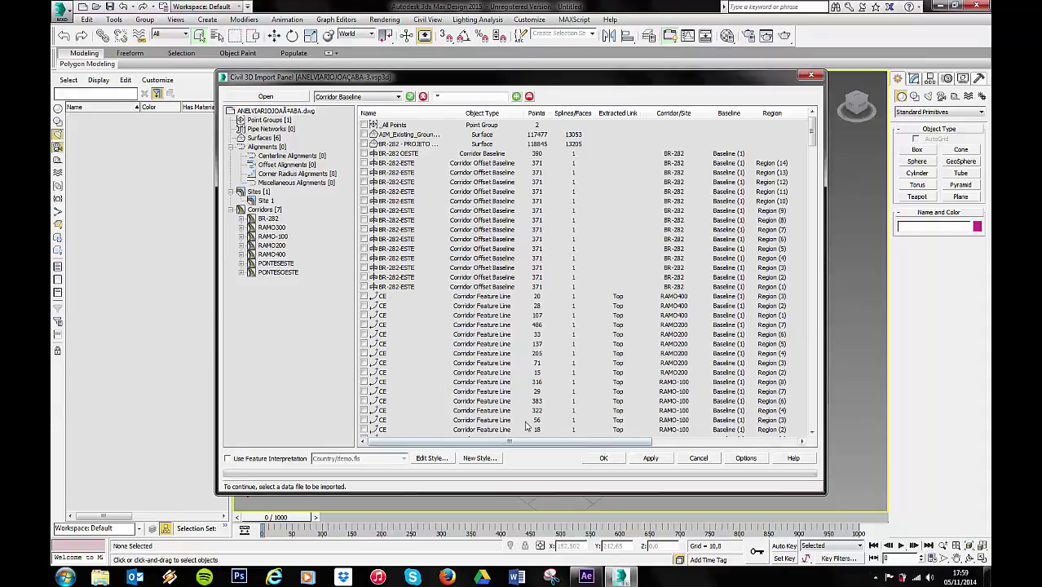
Step: Select the listed terrain and corridor objects and import them into the scene
right_click(381, 278)
left_click(412, 285)
left_click(650, 457)
left_click(588, 374)
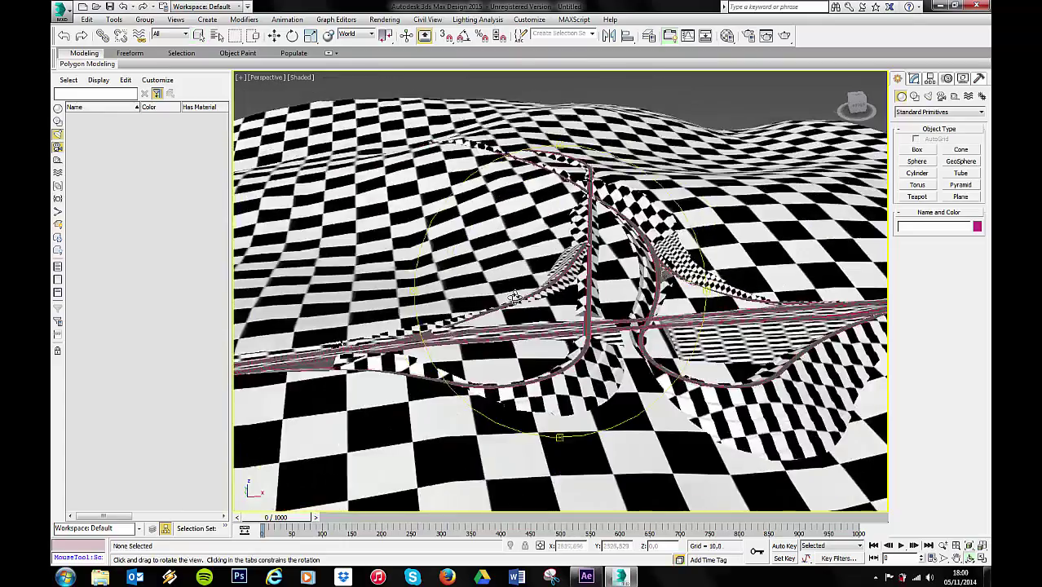
Step: Select the terrain surface and dock the Civil View Explorer beside the scene list
middle_click_drag(571, 326, 620, 155, "alt")
left_click(620, 155)
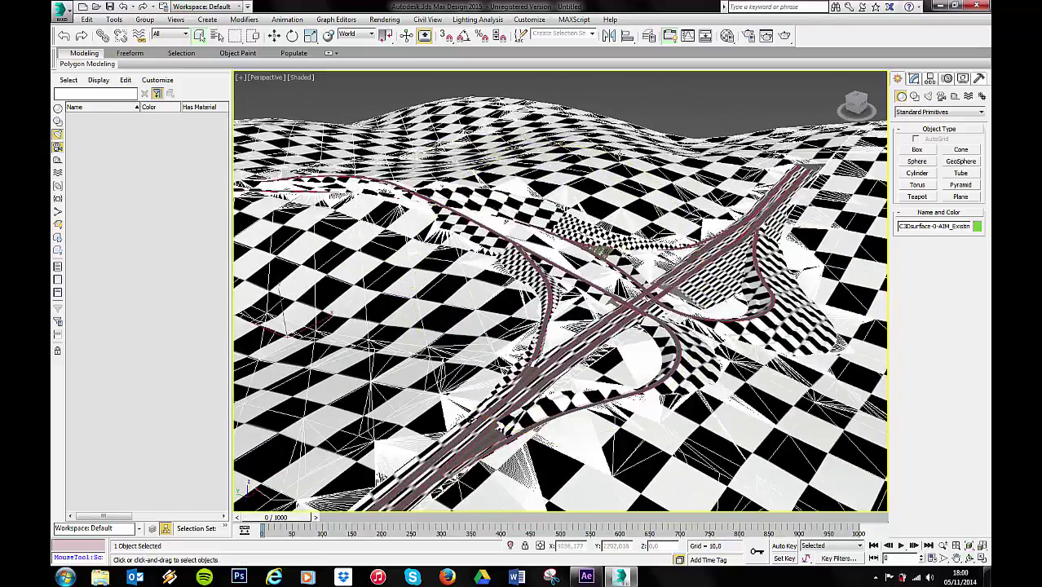
middle_click_drag(574, 183, 545, 259, "alt")
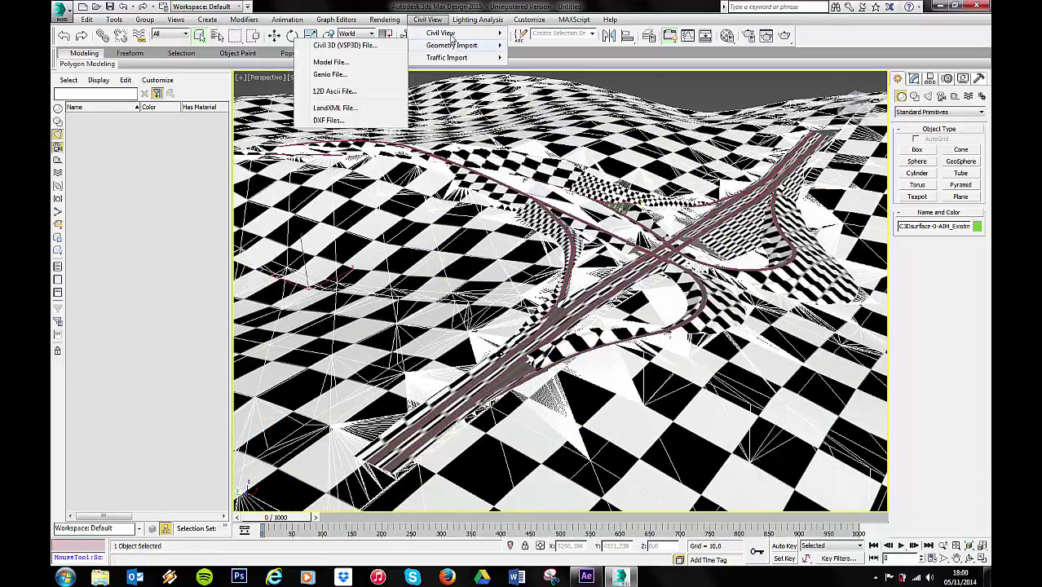
left_click(275, 31)
left_click_drag(186, 157, 163, 212)
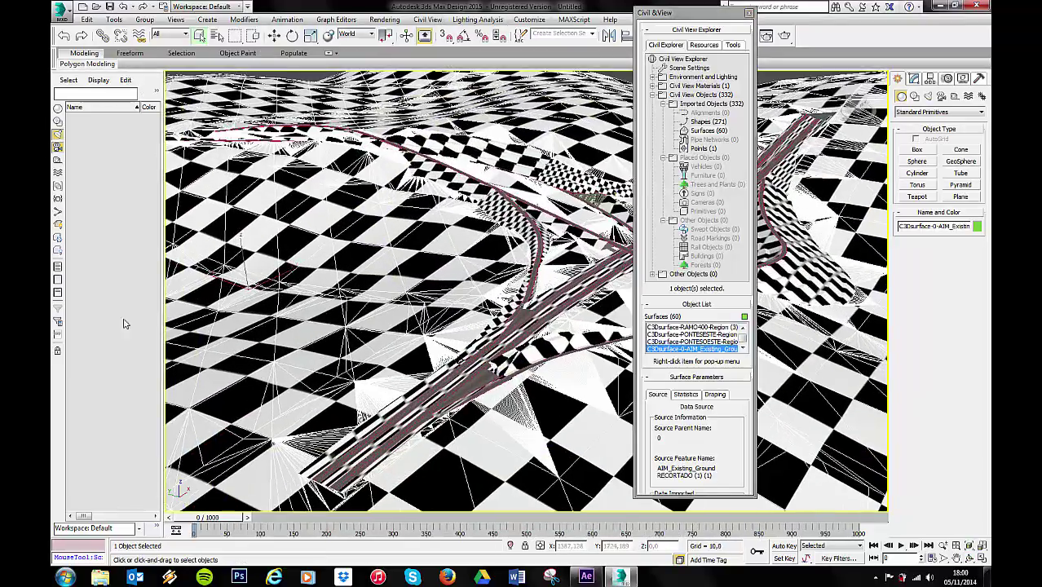
left_click(57, 117)
left_click_drag(669, 13, 289, 410)
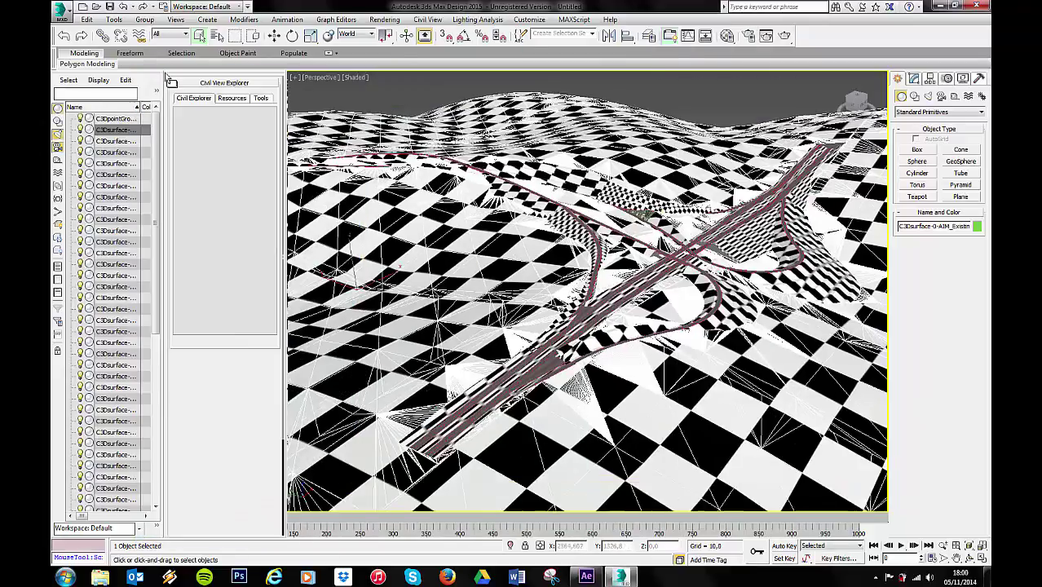
Step: Drape the satellite image bitmap over the existing-ground terrain surface
left_click(245, 448)
scroll(247, 459, "down", 3)
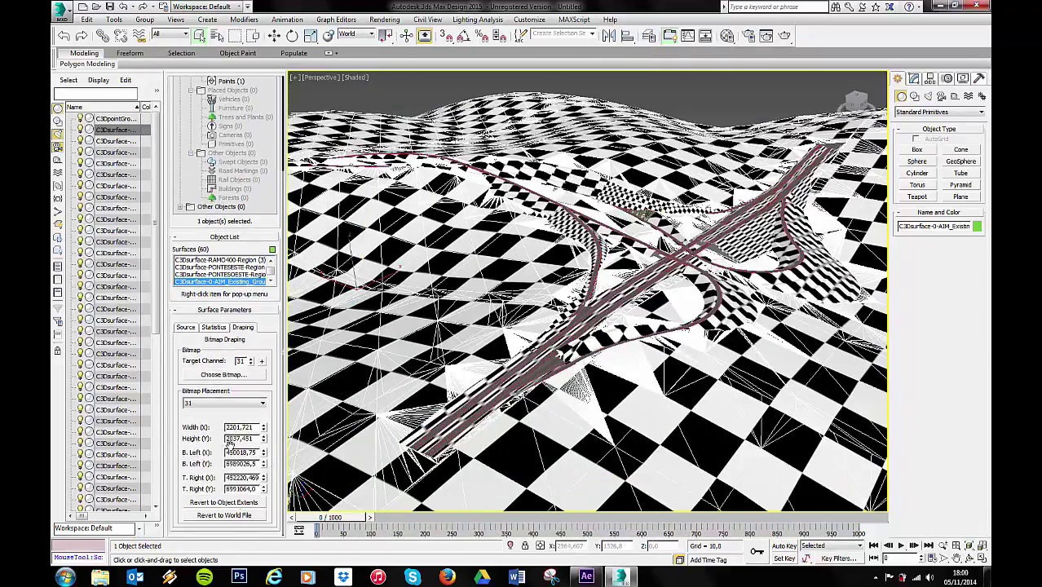
left_click(225, 375)
left_click(187, 78)
left_click(619, 395)
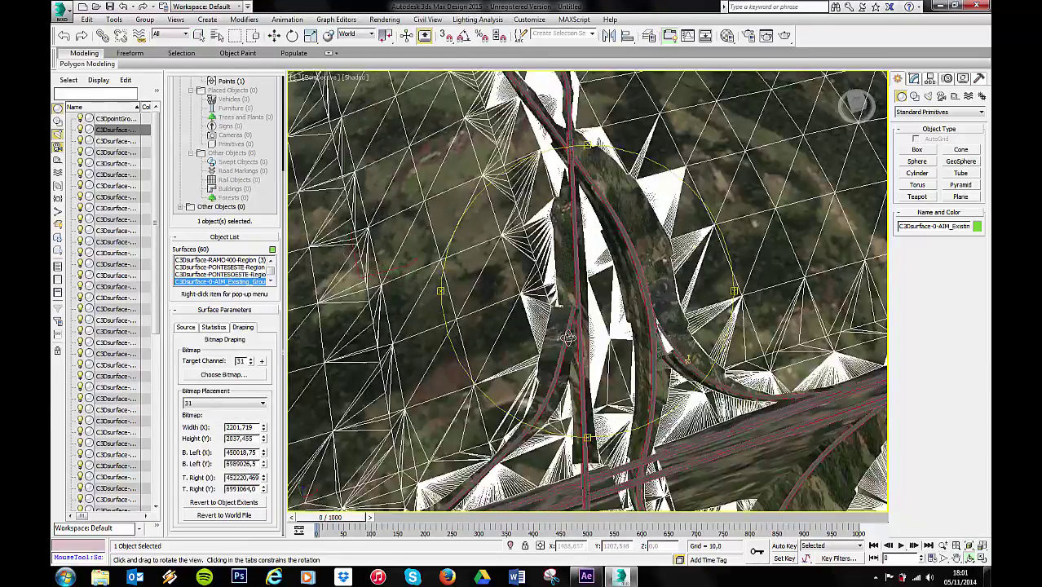
Step: Zoom in on the interchange and select a road line, limiting picking to shapes
middle_click_drag(571, 310, 789, 236, "alt")
left_click(789, 236)
scroll(586, 321, "up", 5)
scroll(496, 292, "up", 4)
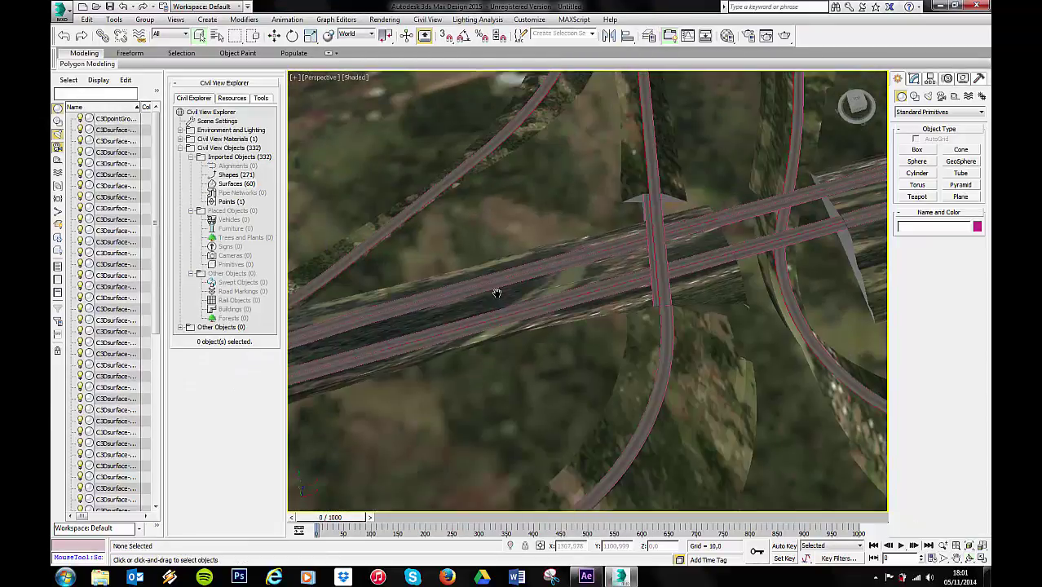
scroll(519, 291, "up", 4)
left_click(493, 297)
left_click(493, 297)
scroll(609, 329, "down", 4)
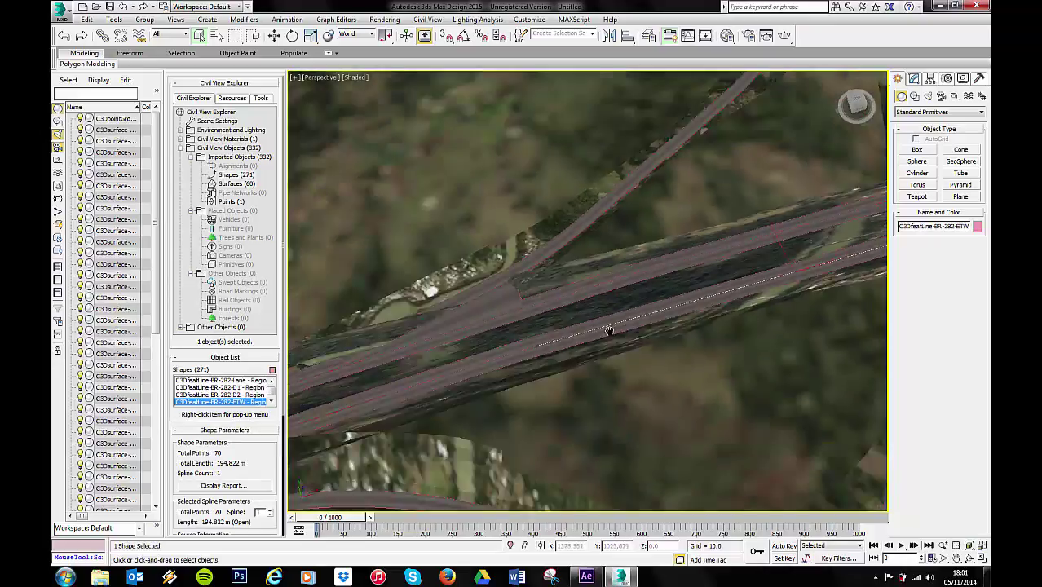
scroll(622, 356, "down", 3)
scroll(622, 355, "up", 4)
left_click(508, 322)
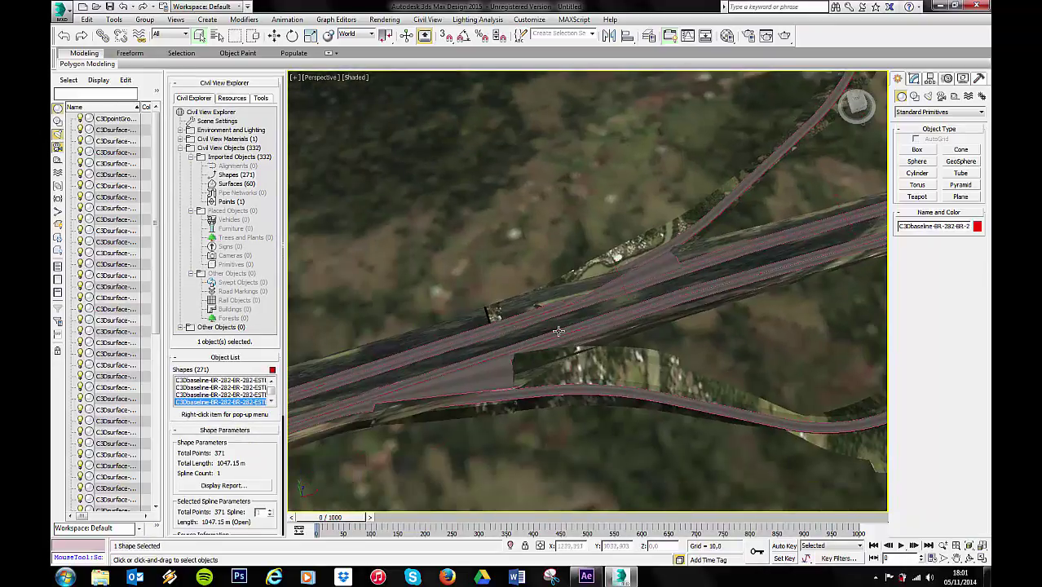
left_click(185, 35)
Step: Set the BR-282 baseline as the parent shape in the object placement editor
left_click(168, 65)
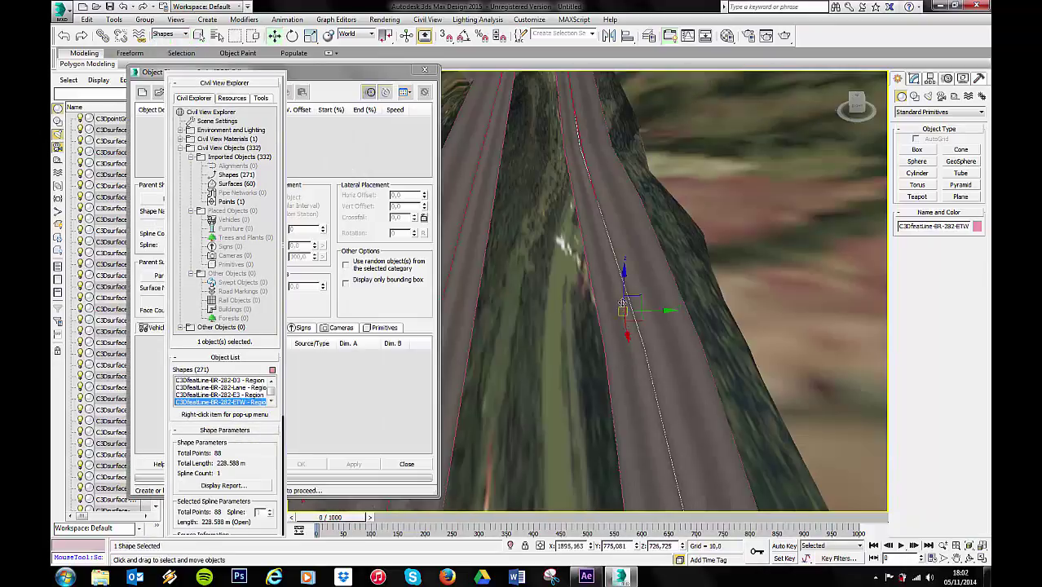
left_click(620, 269)
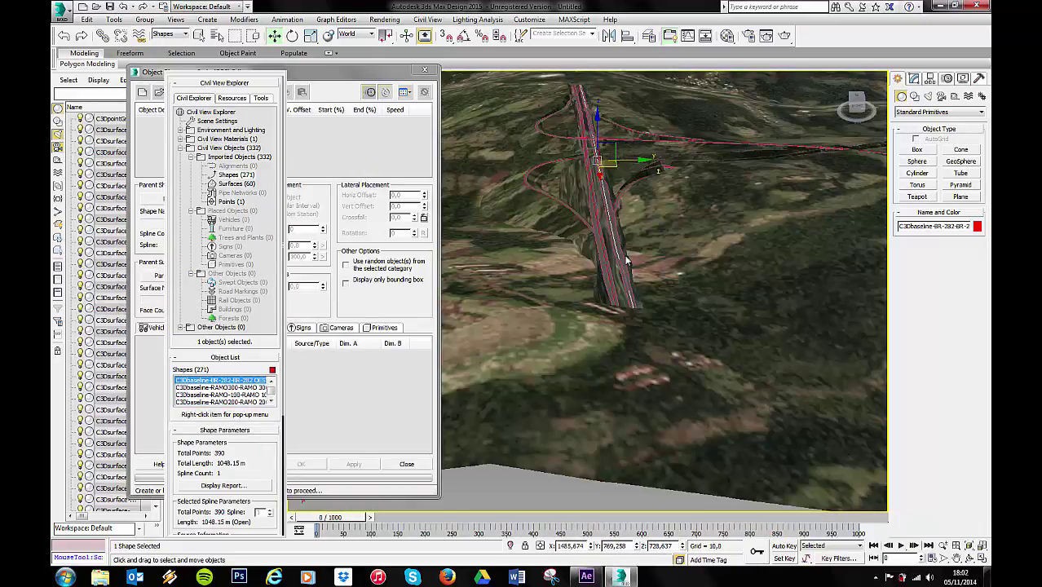
left_click(302, 297)
left_click(193, 196)
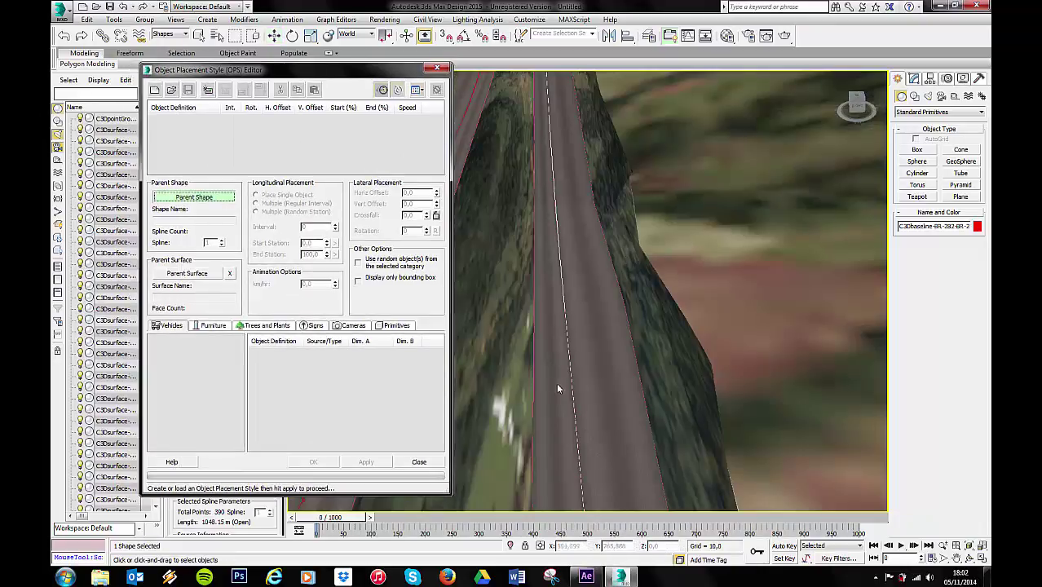
left_click(571, 390)
left_click(913, 79)
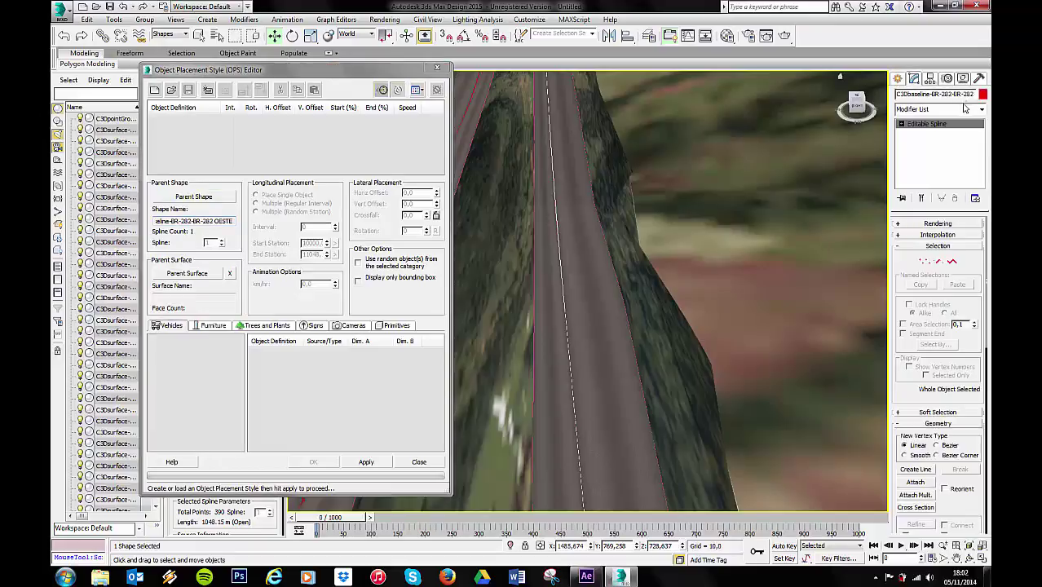
Step: Add a random Cars element with 20 vehicles at 100 km/h and apply it
left_click(207, 91)
left_click(181, 357)
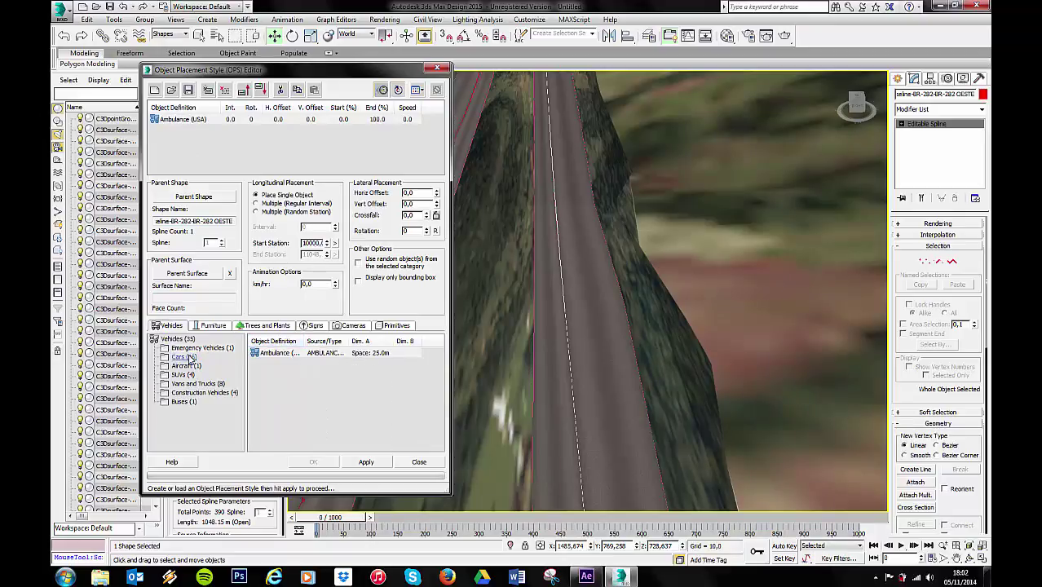
right_click(262, 351)
left_click(290, 365)
mouse_move(439, 358)
left_mouse_down()
mouse_move(439, 372)
mouse_move(289, 234)
left_mouse_up()
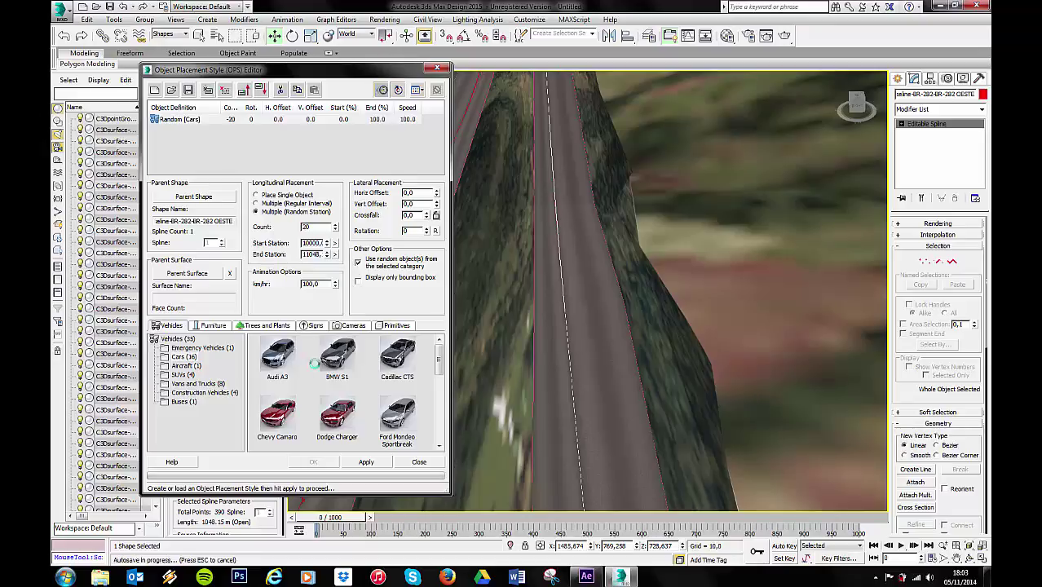
left_click(365, 462)
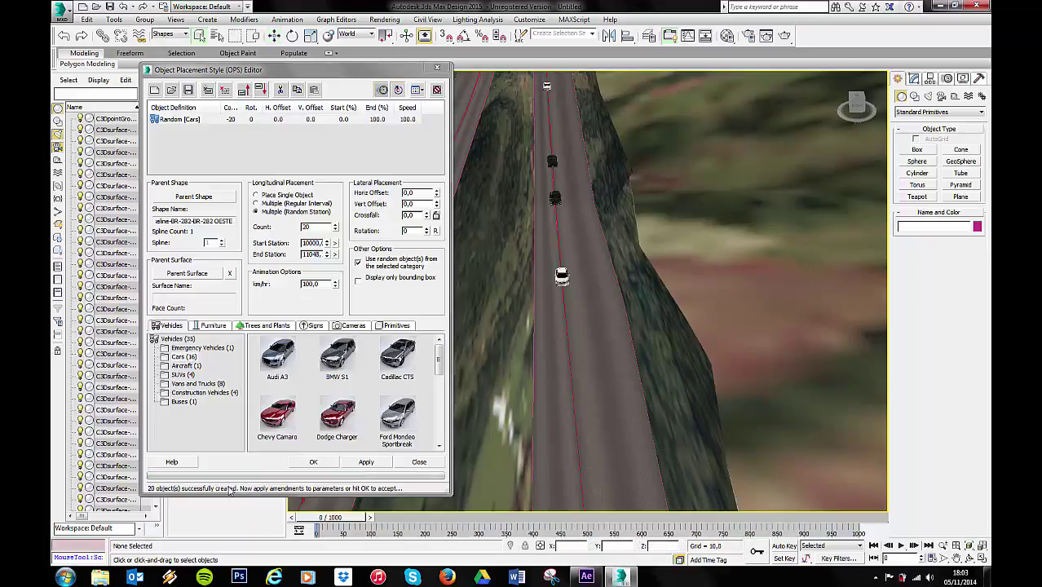
Step: Advance the animation, zoom in on the moving cars, and show the rendered aerial view
mouse_move(324, 518)
left_mouse_down()
mouse_move(538, 518)
mouse_move(343, 518)
mouse_move(514, 508)
mouse_move(548, 517)
left_mouse_up()
scroll(603, 423, "down", 5)
scroll(602, 423, "up", 3)
left_click(943, 545)
mouse_move(644, 457)
left_mouse_down()
mouse_move(610, 394)
mouse_move(610, 367)
left_mouse_up()
mouse_move(548, 517)
left_mouse_down()
mouse_move(536, 507)
mouse_move(562, 505)
left_mouse_up()
left_click(875, 577)
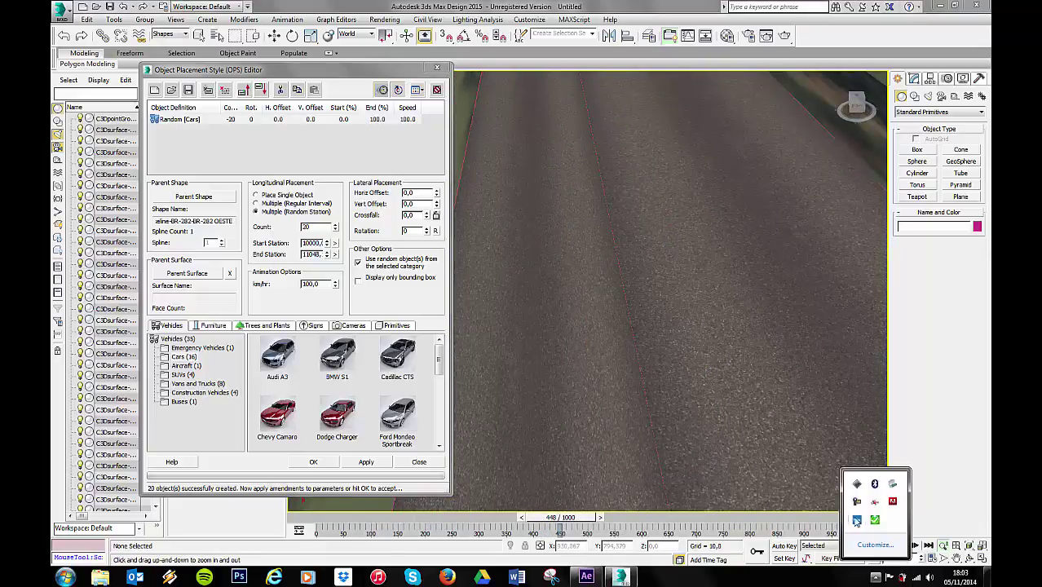
right_click(856, 504)
left_click(882, 521)
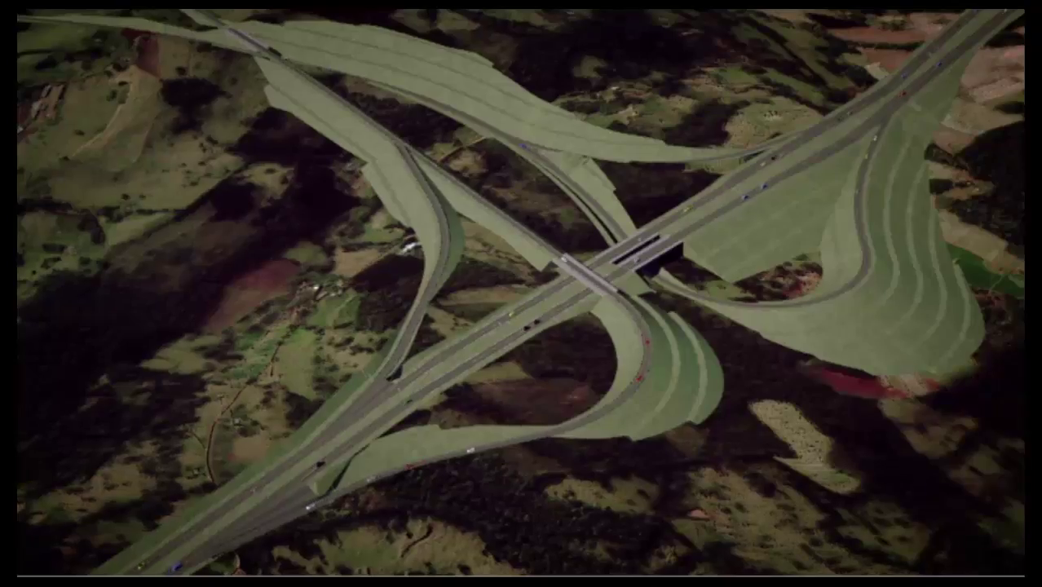